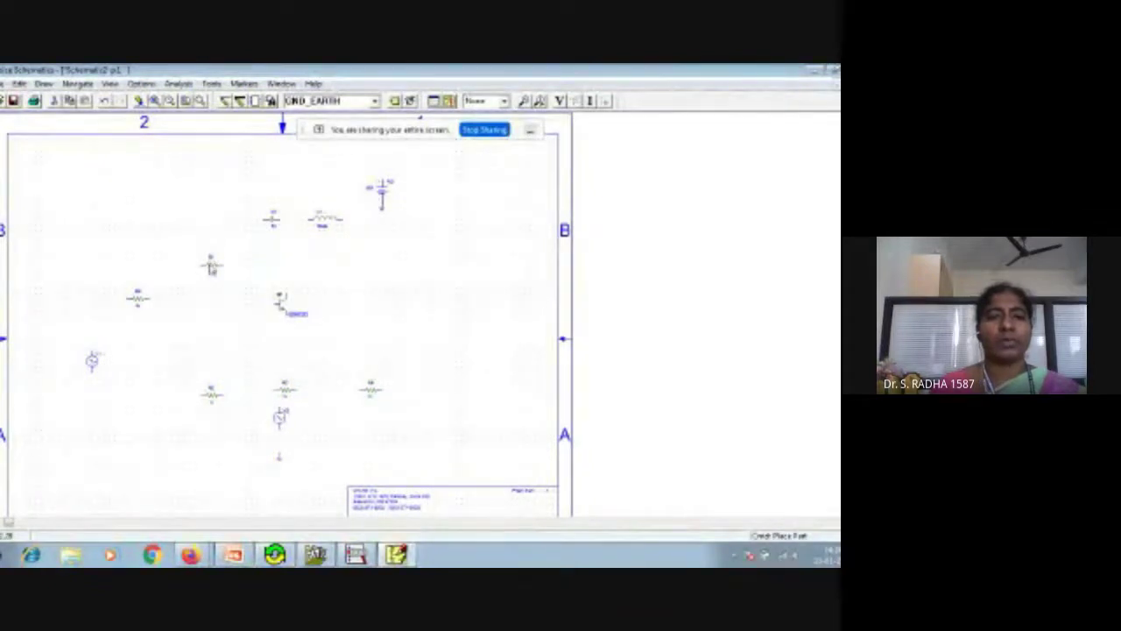
Step: Rotate the upper-left resistor and the three lower resistors so that they stand vertically
click(211, 266)
key(ctrl+r)
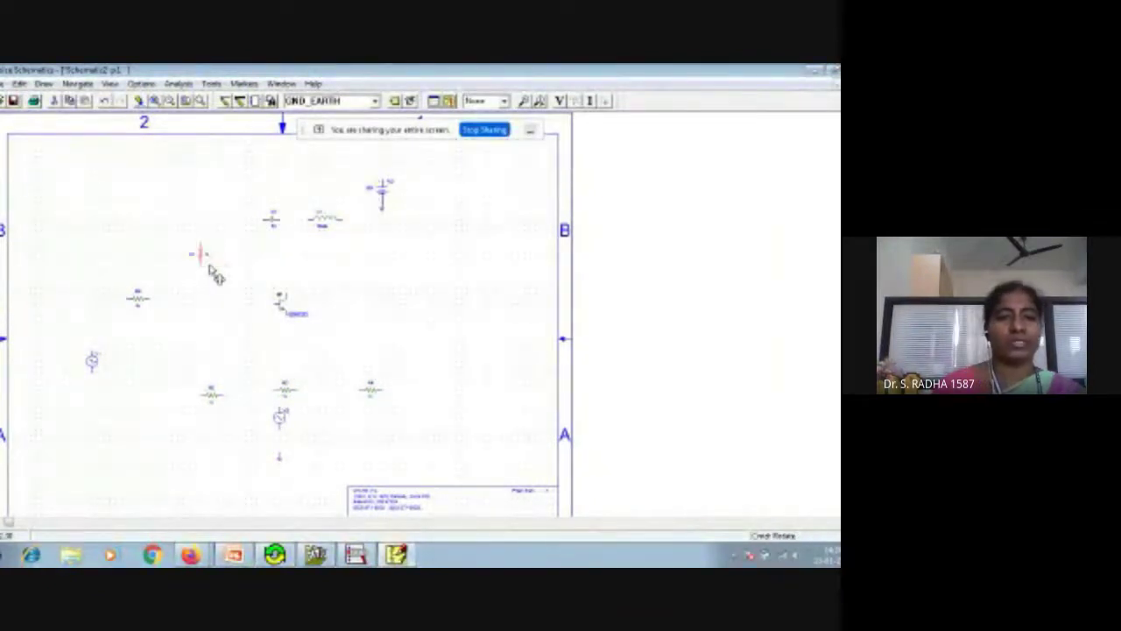
click(215, 399)
key(ctrl+r)
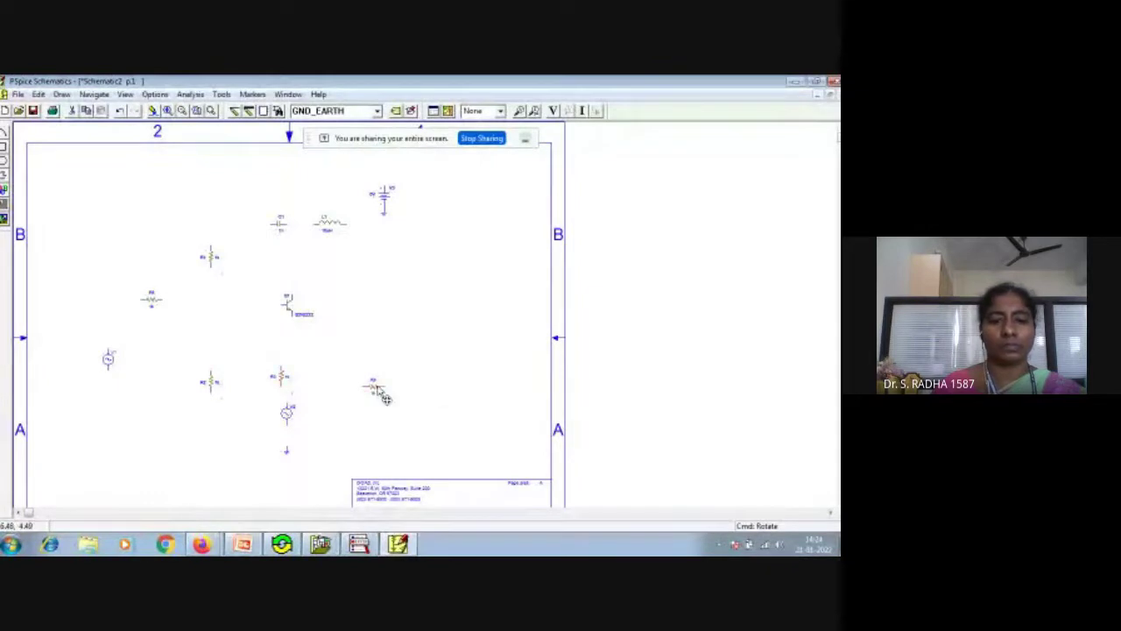
Step: Rotate the capacitor and the inductor to vertical and shift the inductor slightly down beside the capacitor
click(279, 226)
key(ctrl+r)
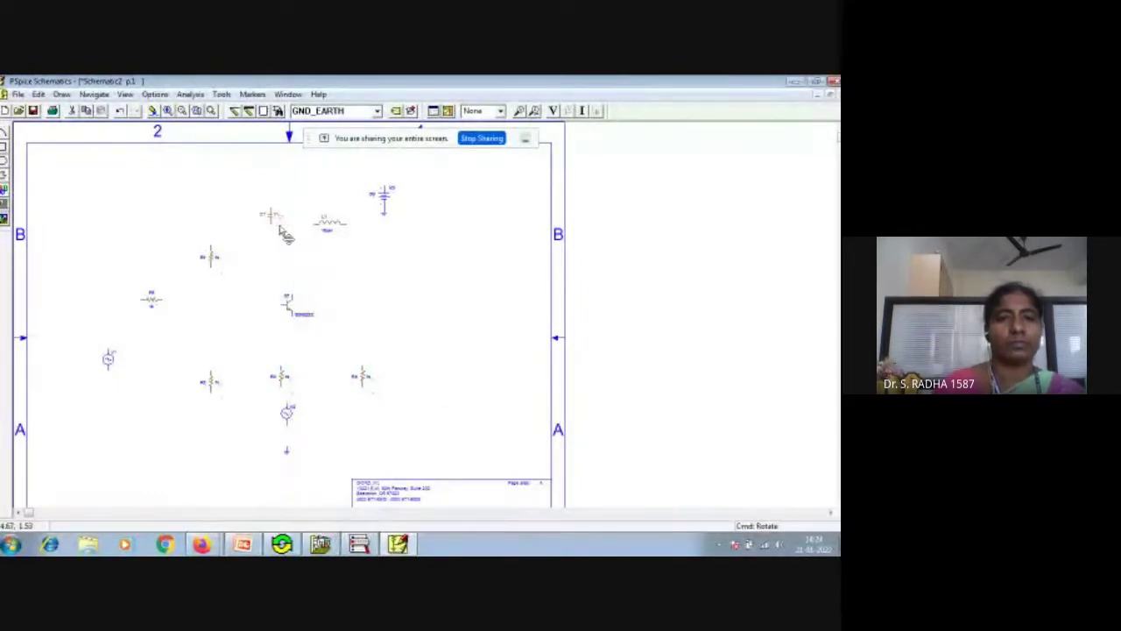
click(336, 226)
key(ctrl+r)
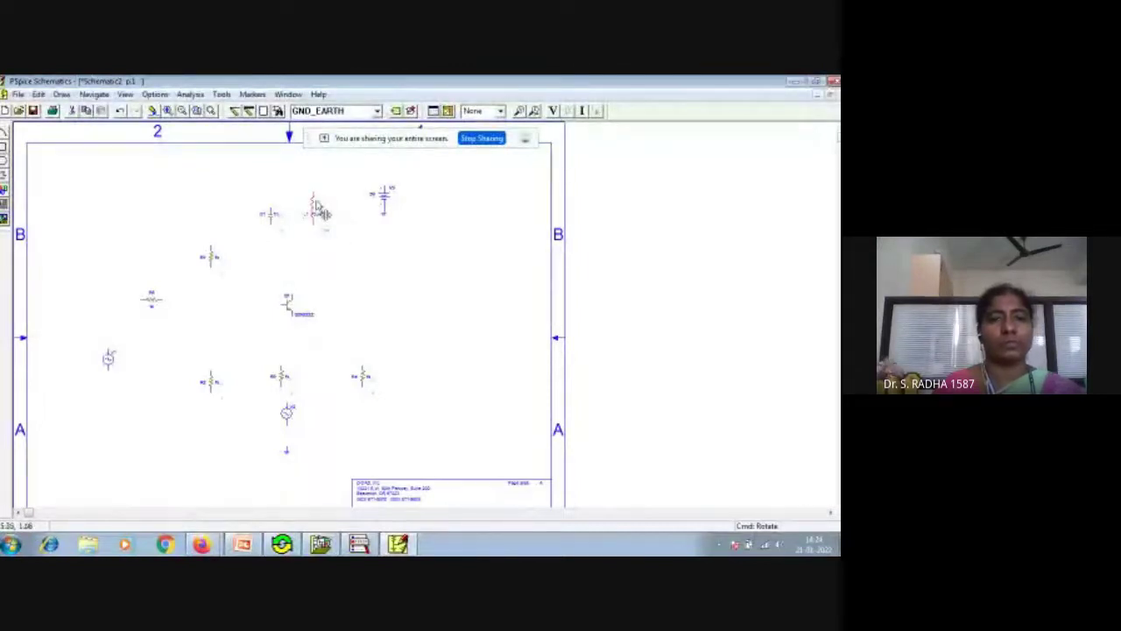
drag(313, 202, 313, 211)
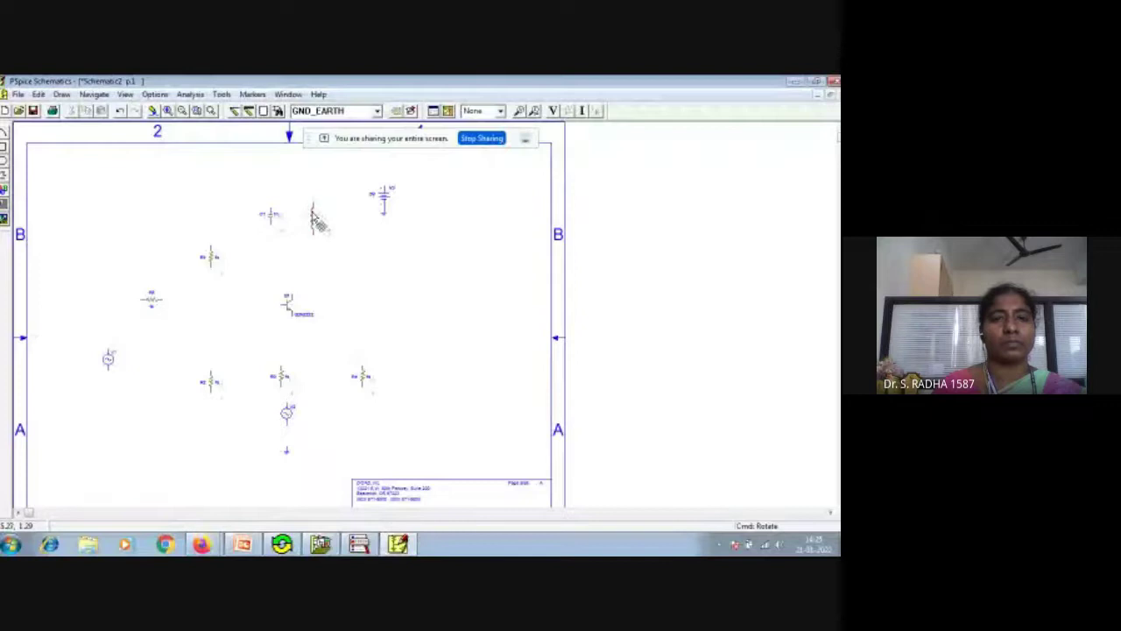
click(317, 220)
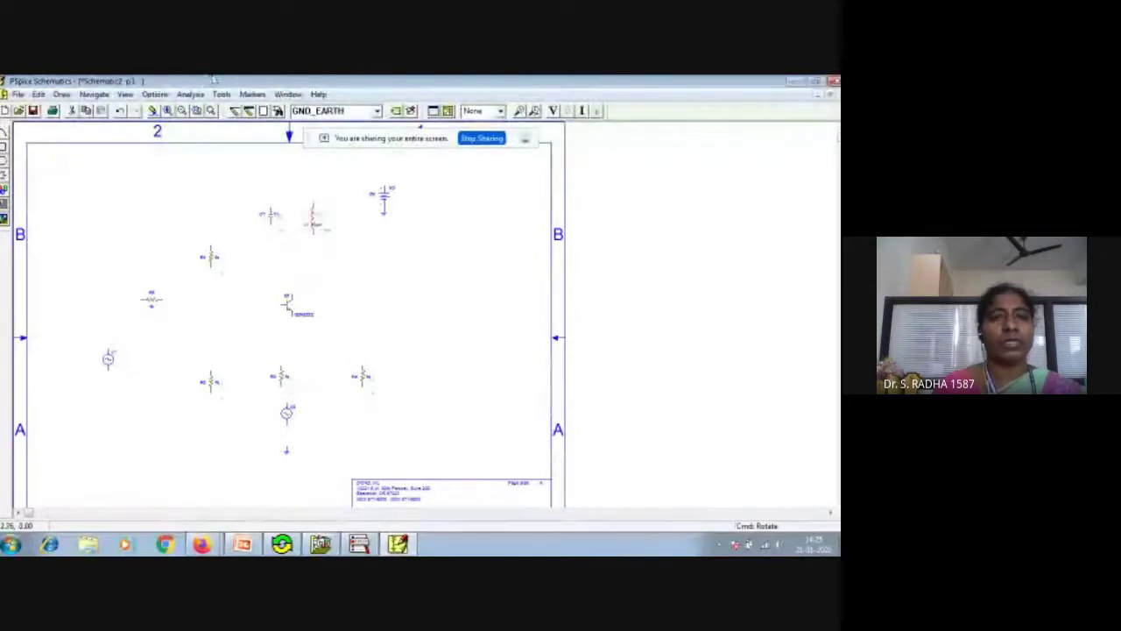
Step: Wire the upper end of the left sine source through the horizontal resistor to the transistor's base
click(234, 110)
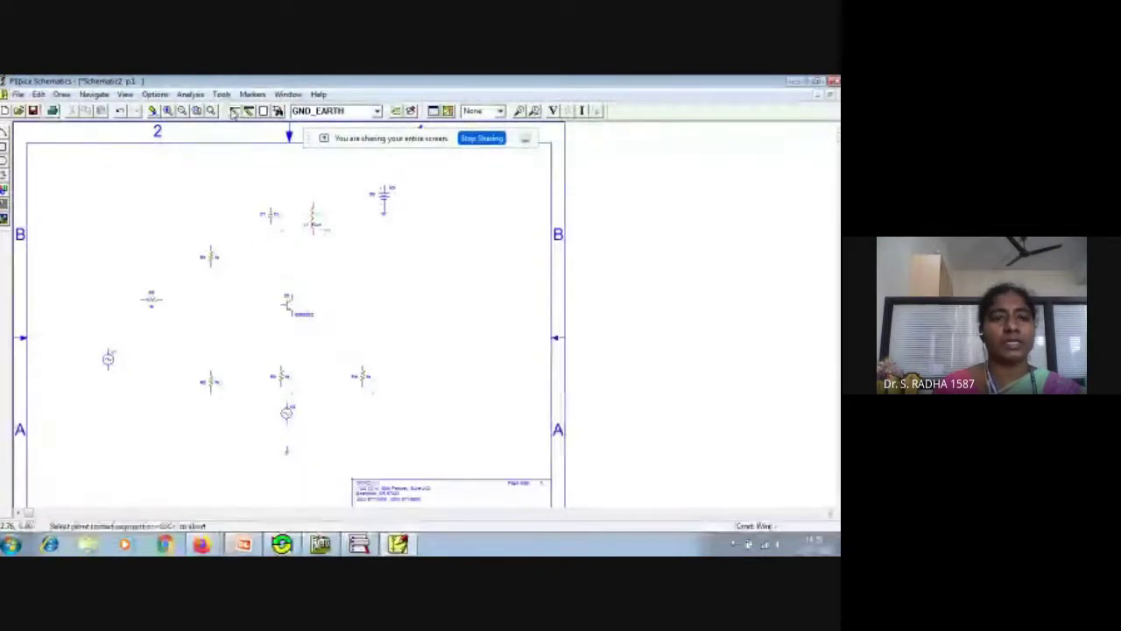
click(156, 300)
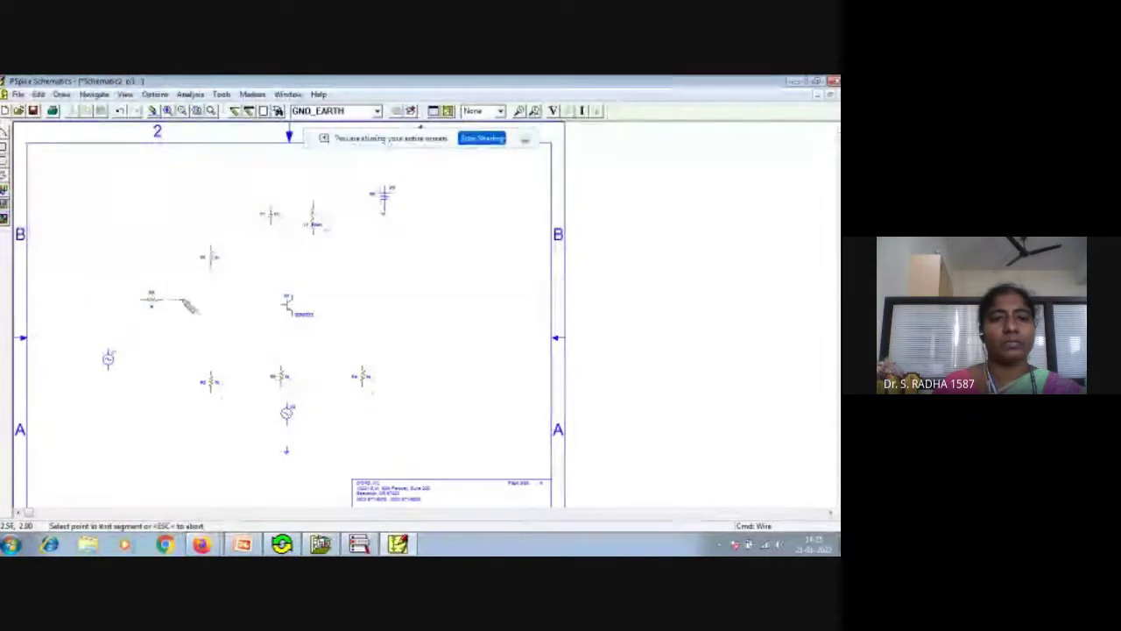
click(284, 301)
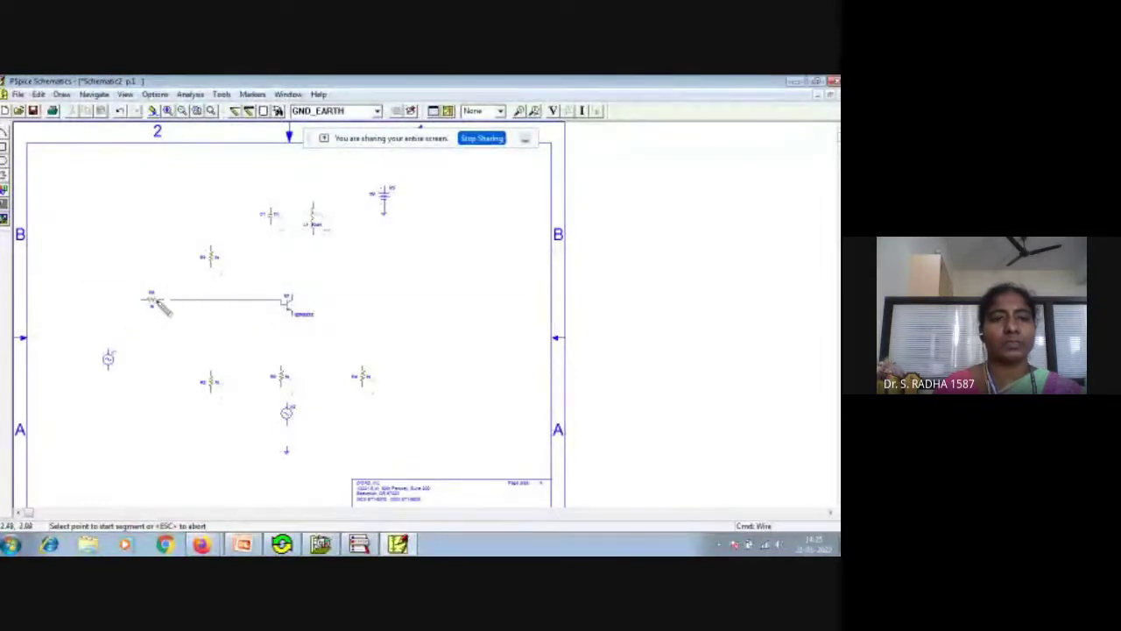
click(160, 300)
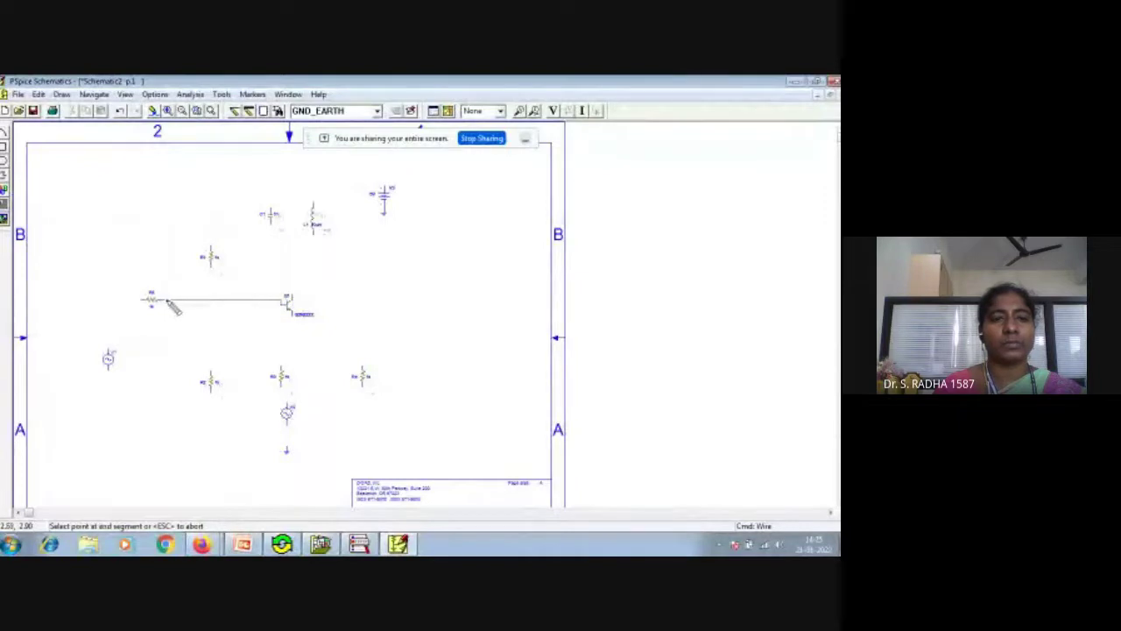
click(172, 300)
click(149, 301)
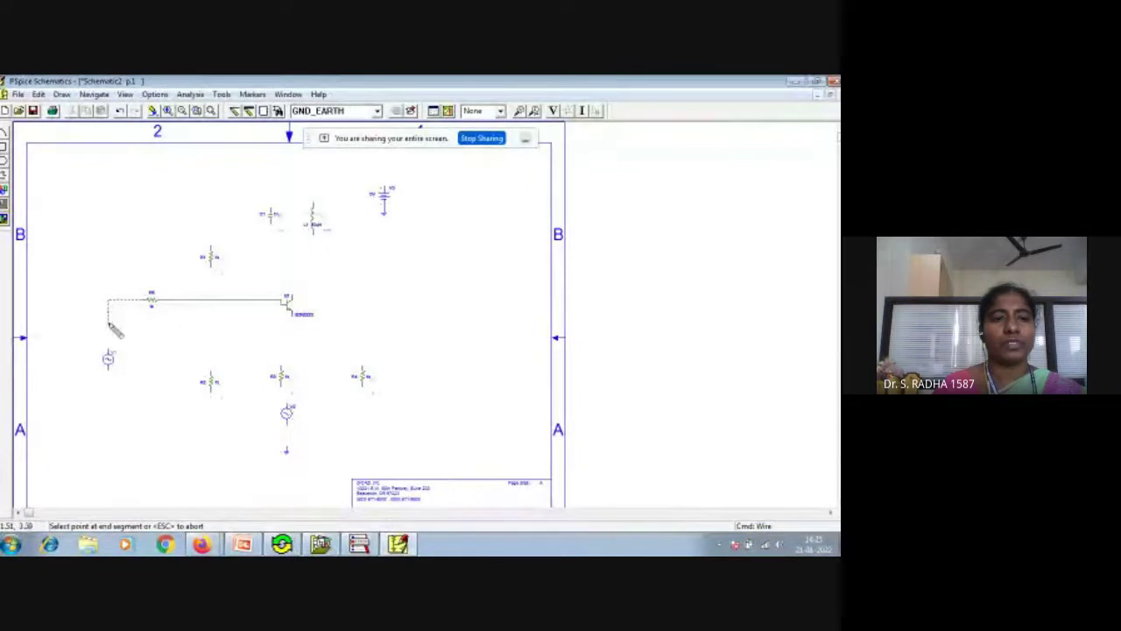
click(109, 352)
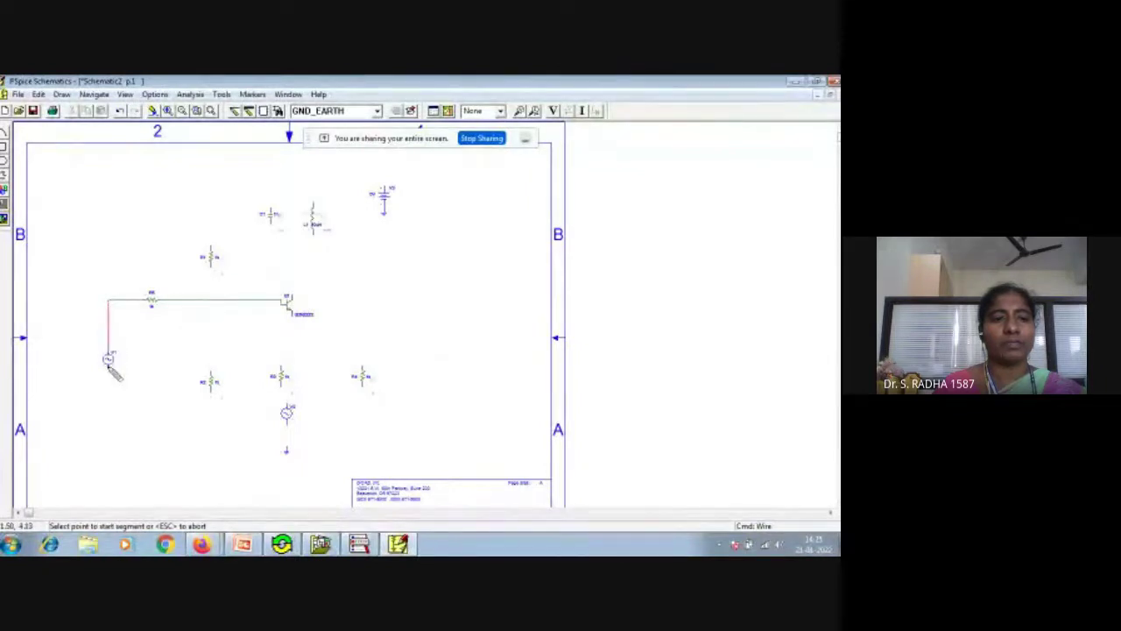
Step: Wire the left source's lower end along the ground node to the rightmost resistor, and connect the two bias resistors in series down to that line
click(109, 366)
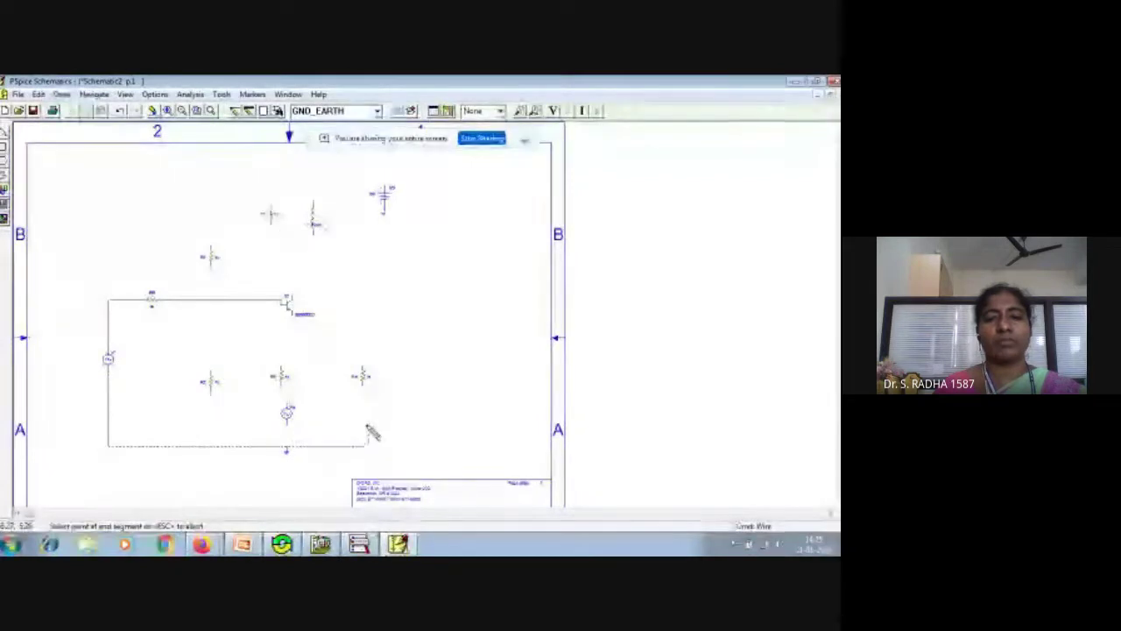
click(363, 376)
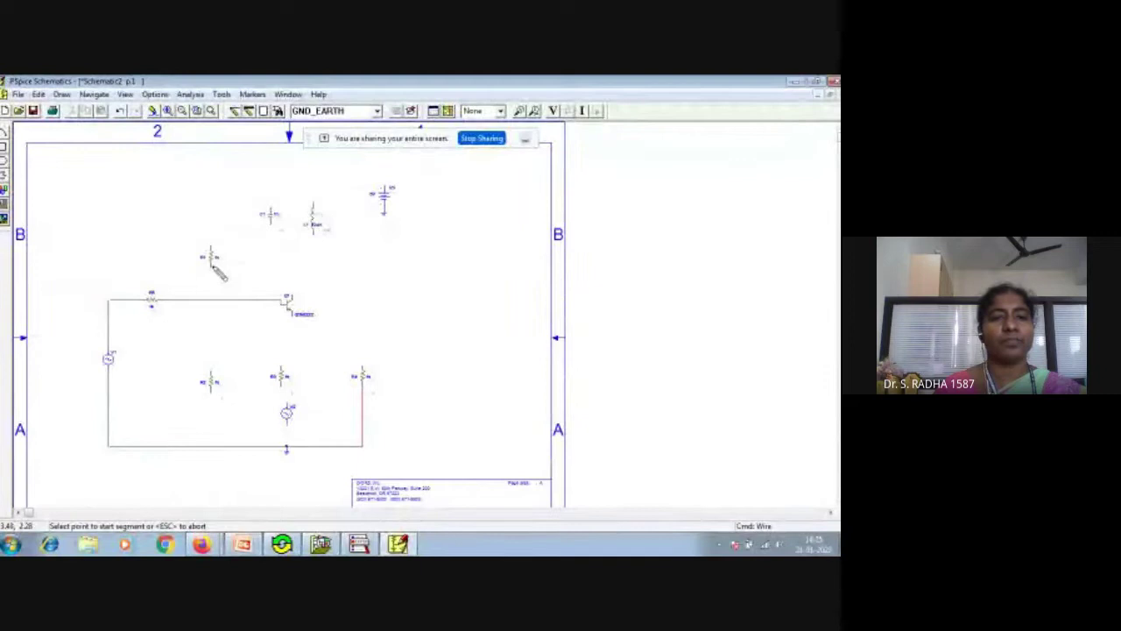
click(215, 270)
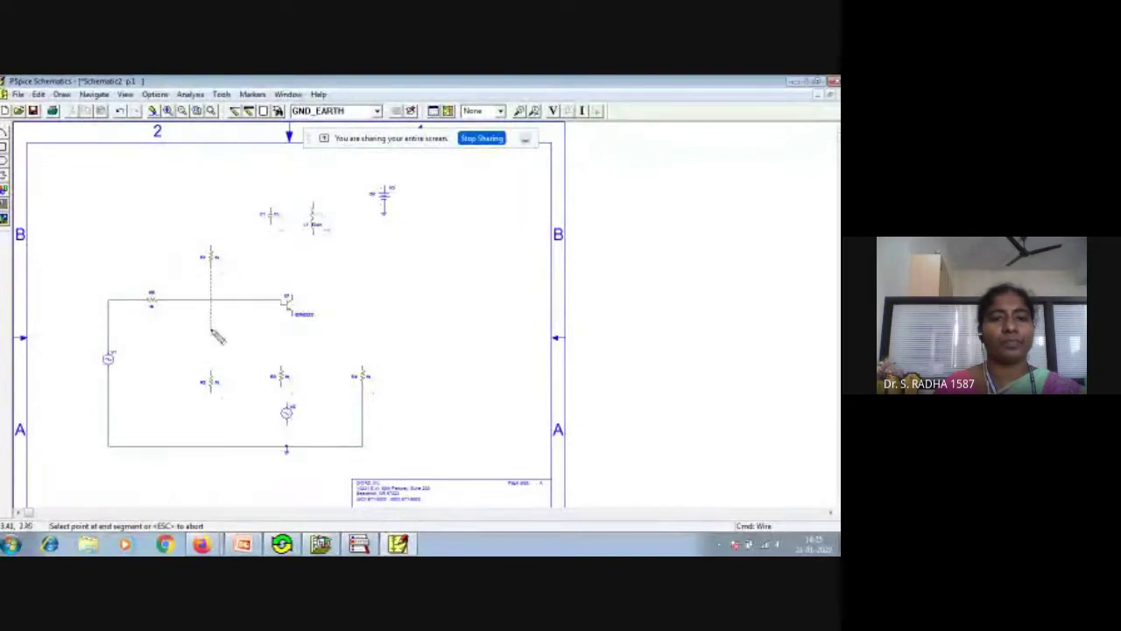
click(214, 381)
click(216, 409)
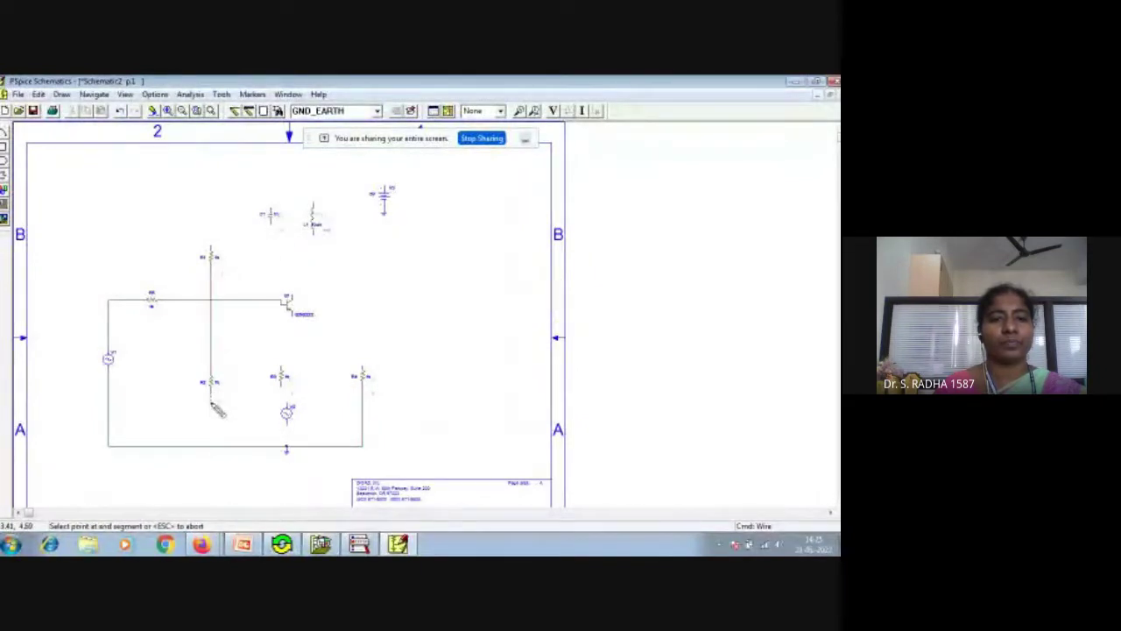
click(211, 447)
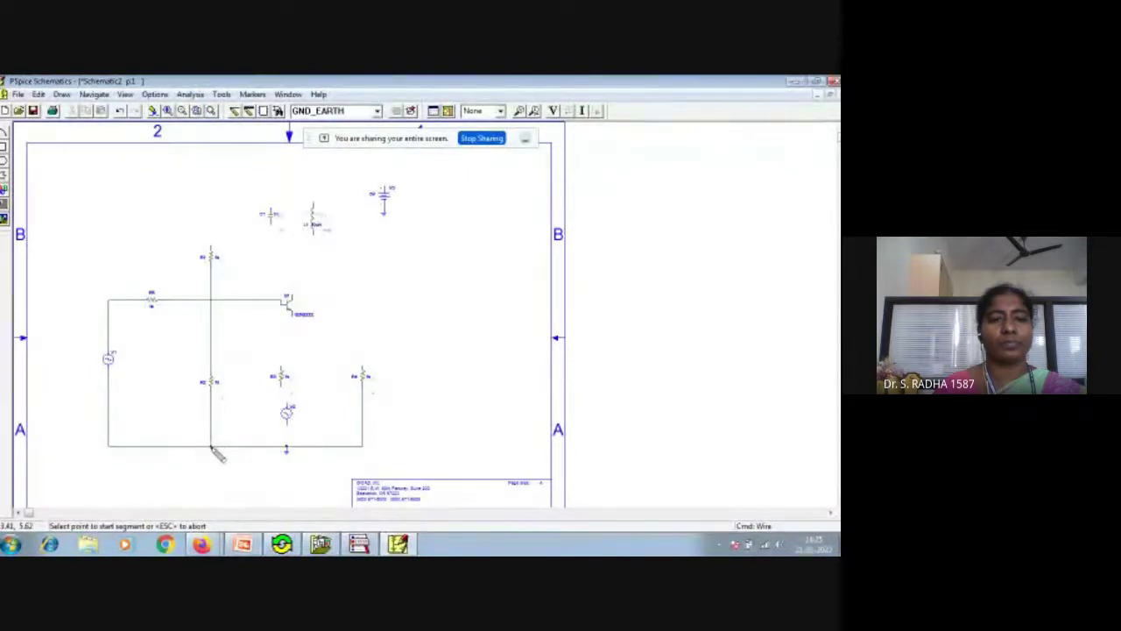
Step: Wire the transistor's emitter through the resistor and sine source below it down to the ground line
click(290, 313)
click(282, 366)
click(284, 386)
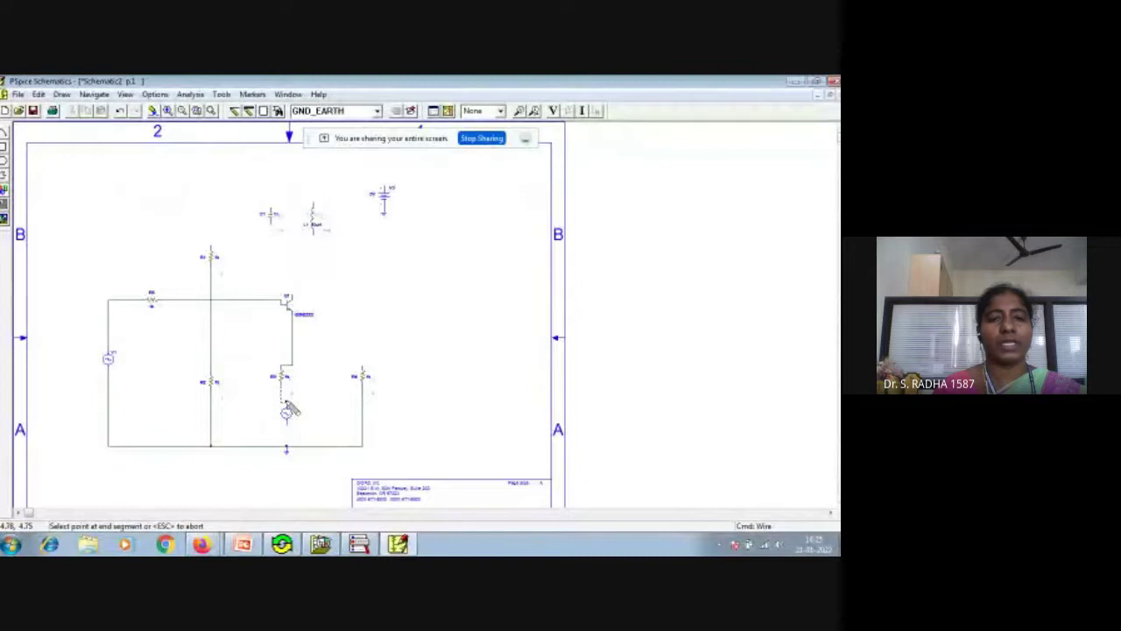
click(288, 404)
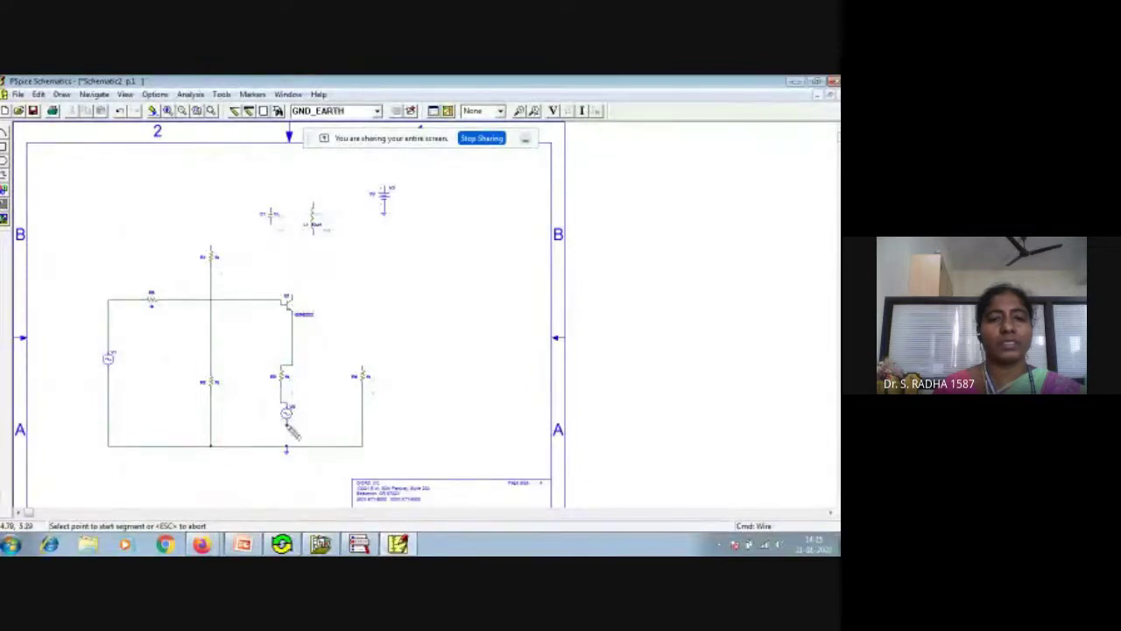
click(287, 422)
click(286, 447)
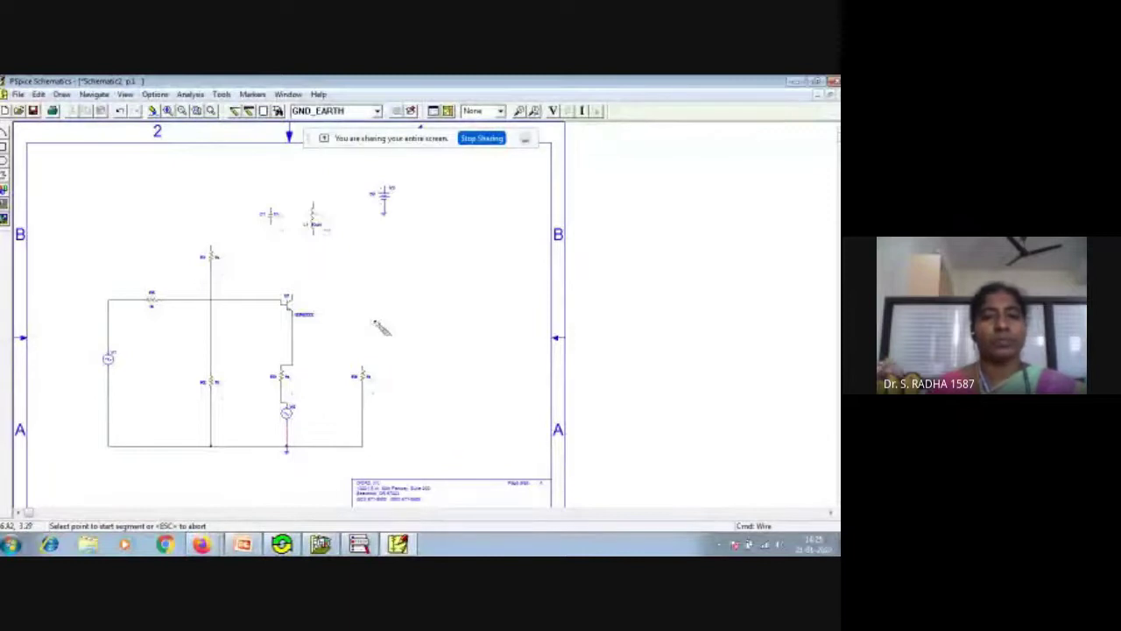
Step: Wire both ends of the capacitor to the inductor so that they form a parallel tank circuit
click(272, 220)
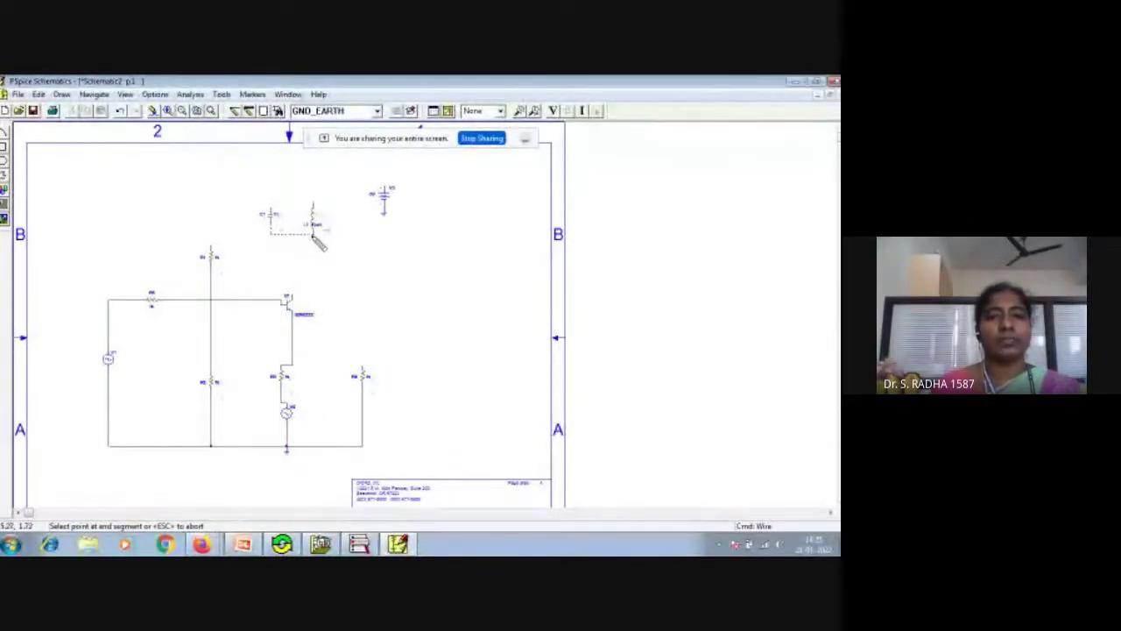
click(311, 230)
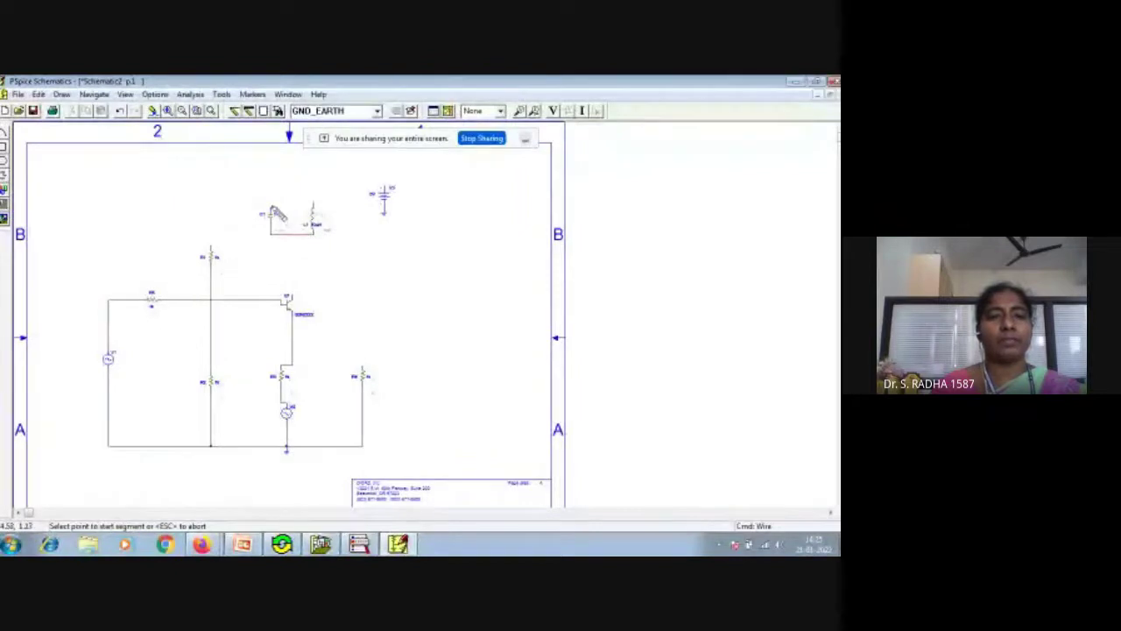
click(272, 211)
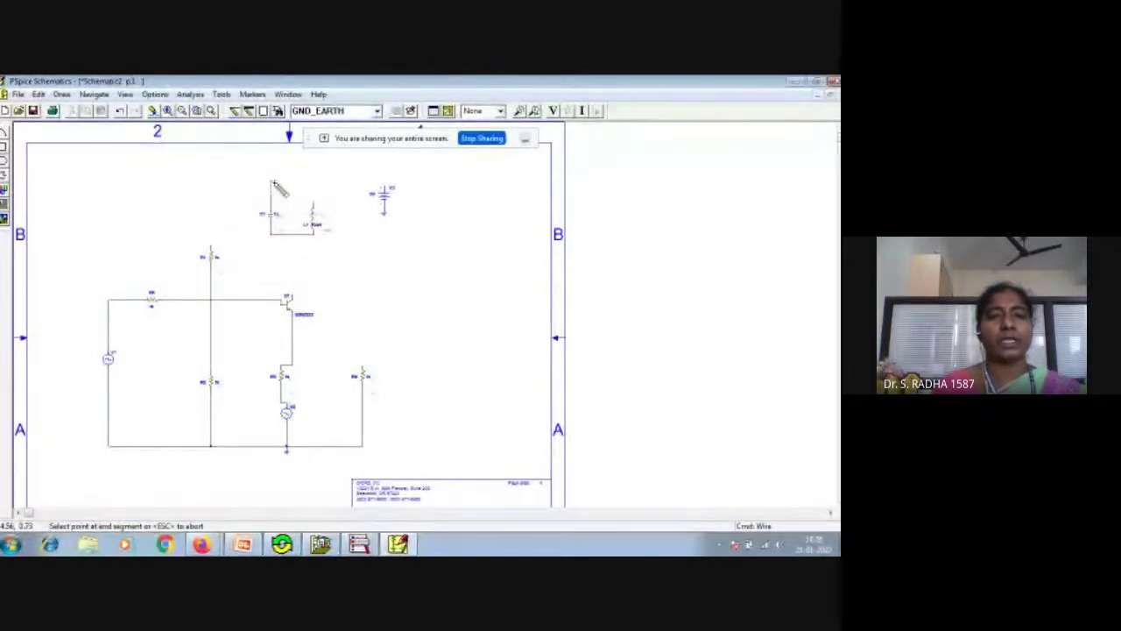
click(312, 204)
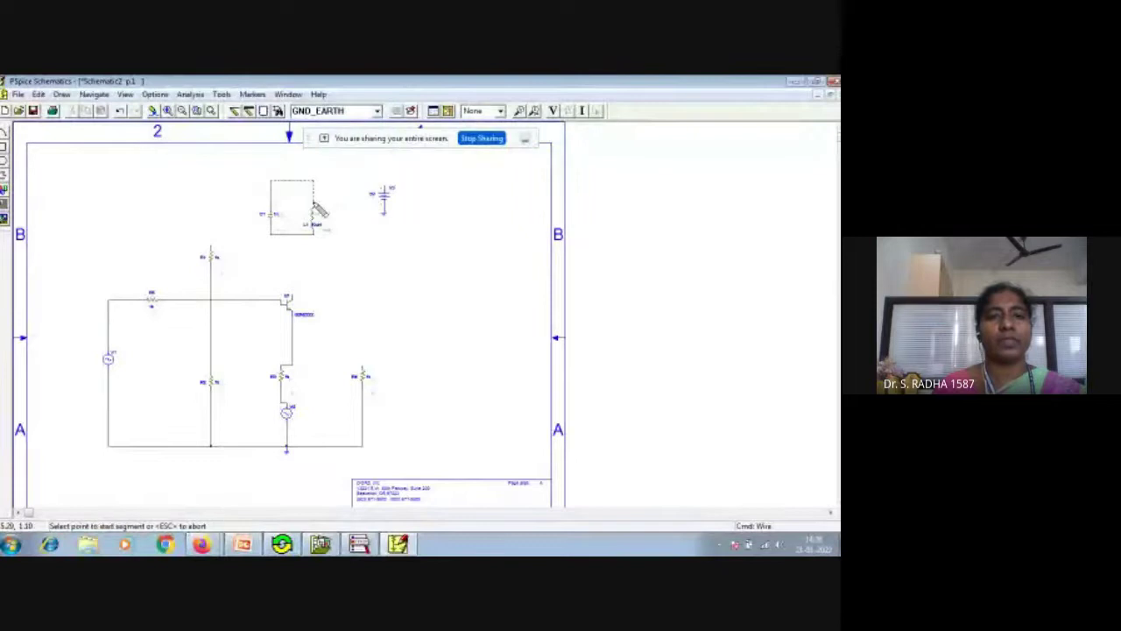
Step: Wire the tank circuit's upper side to the DC supply's positive terminal and its lower side to the transistor's collector
click(303, 186)
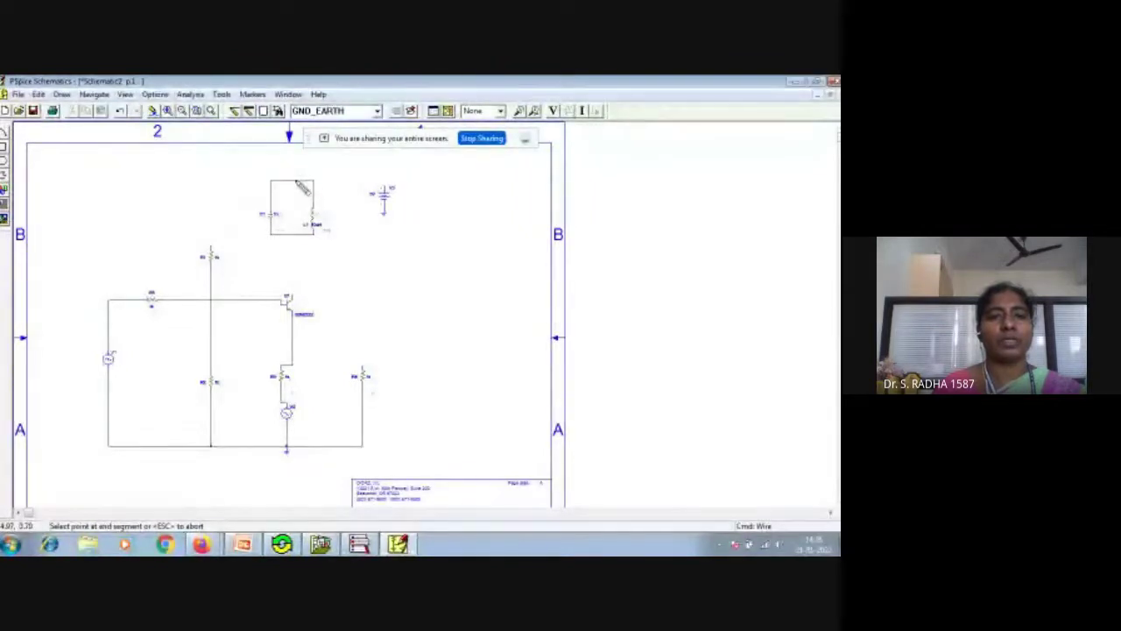
click(297, 160)
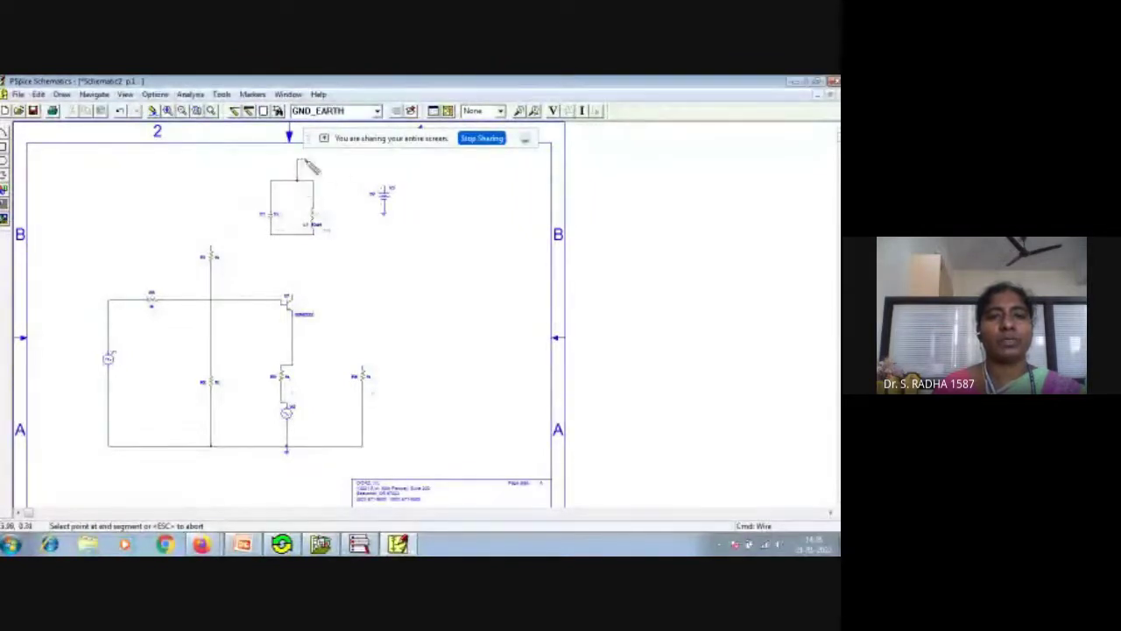
click(384, 186)
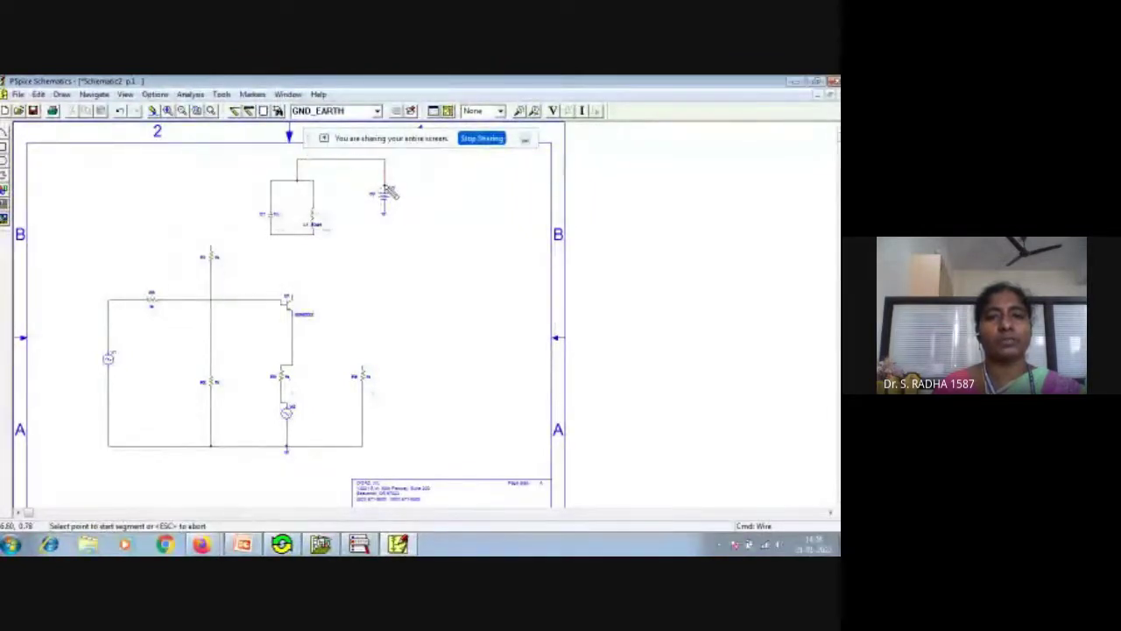
click(286, 296)
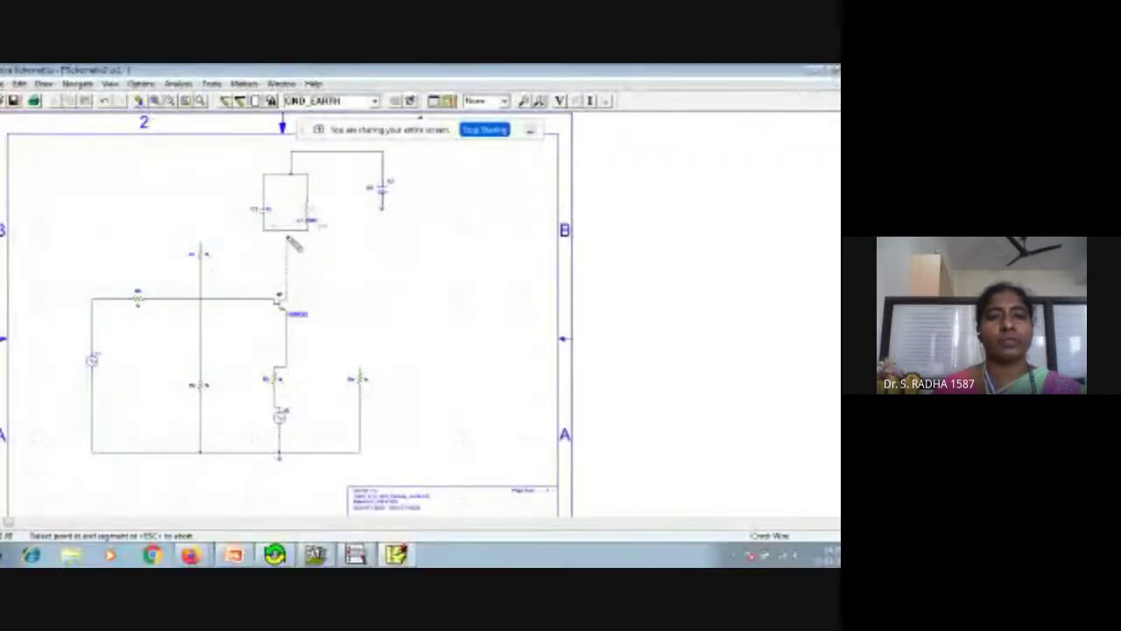
click(286, 230)
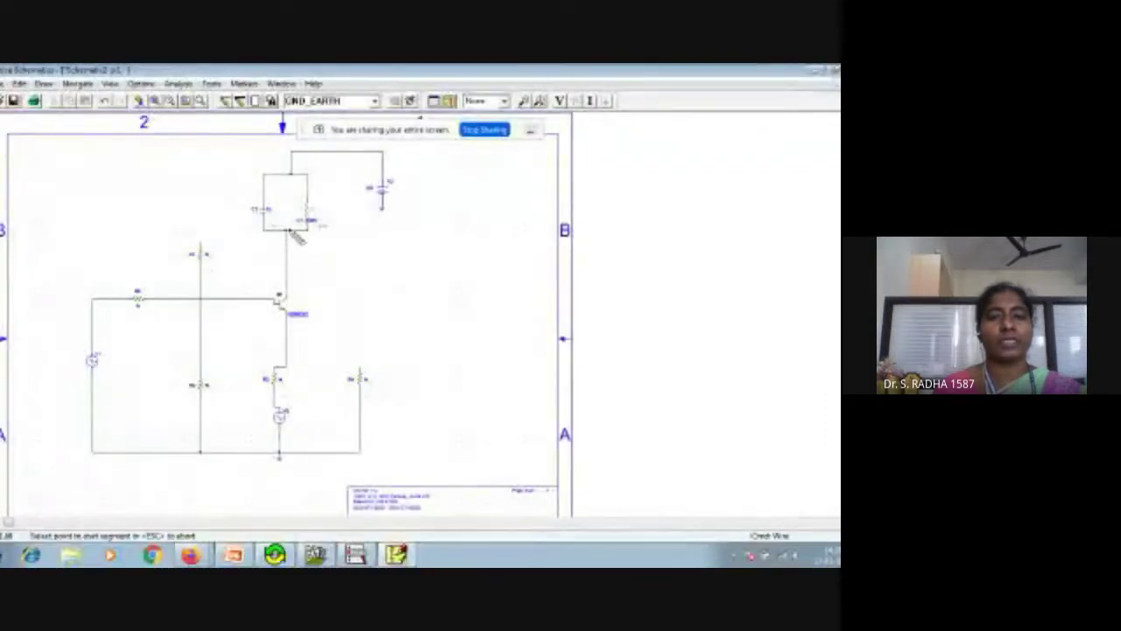
Step: Wire the upper bias resistor to the supply line and the collector line to the top of the rightmost resistor
click(202, 247)
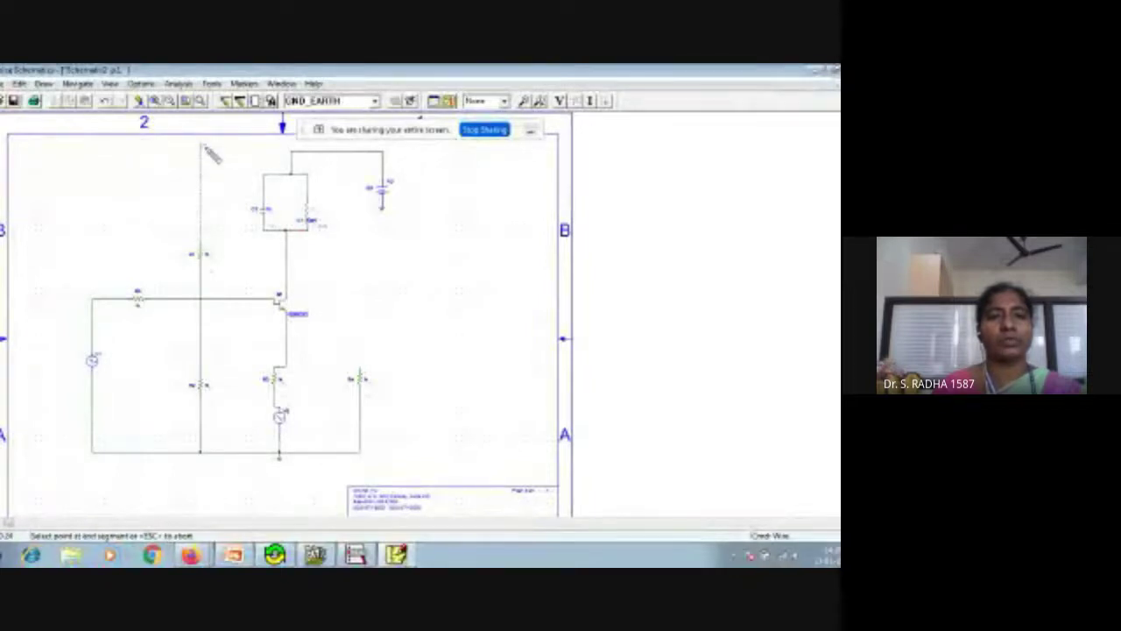
click(290, 153)
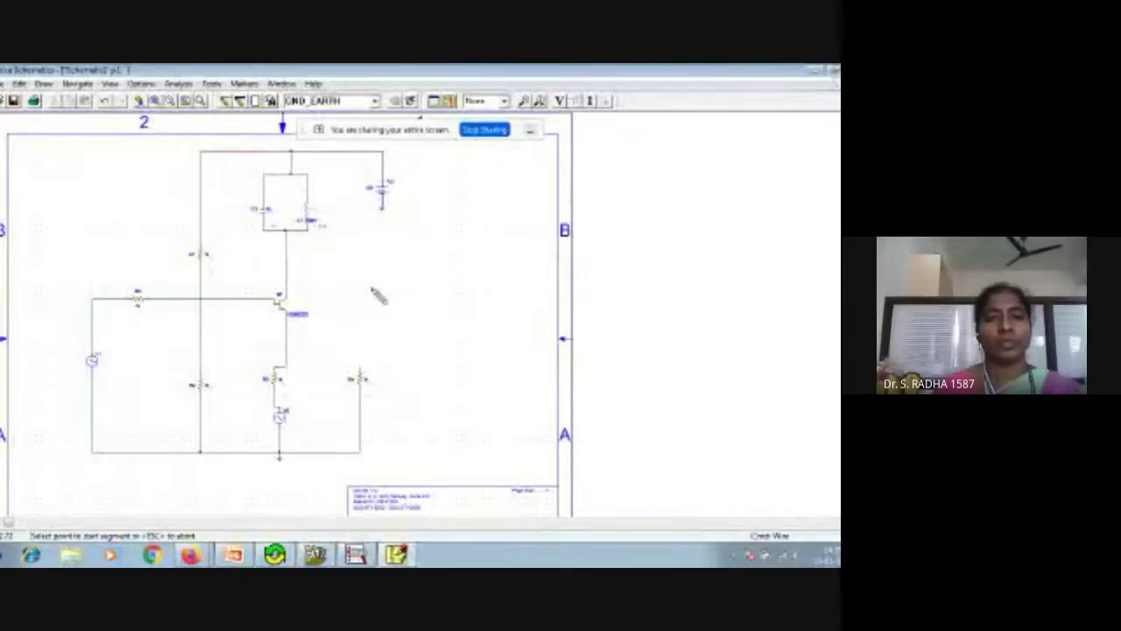
click(288, 277)
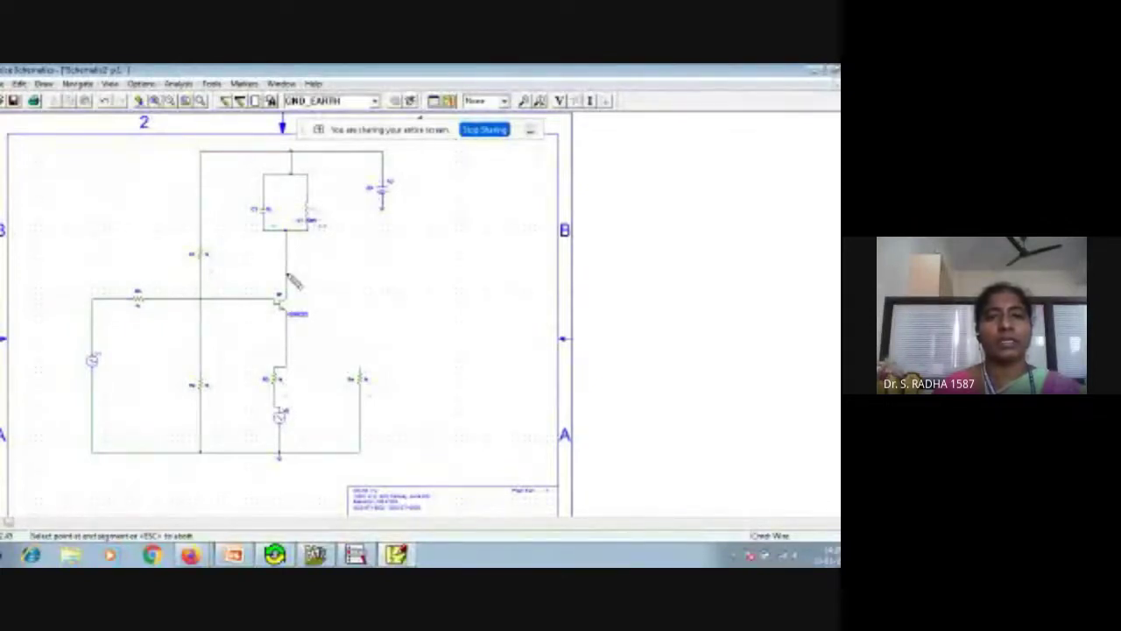
click(361, 377)
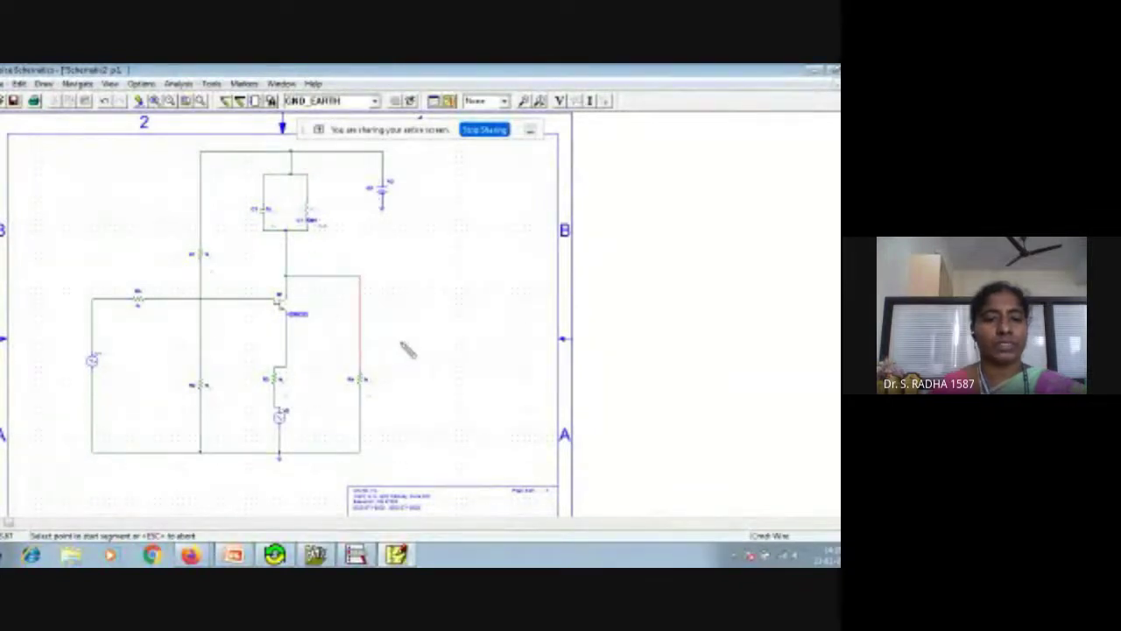
key(Escape)
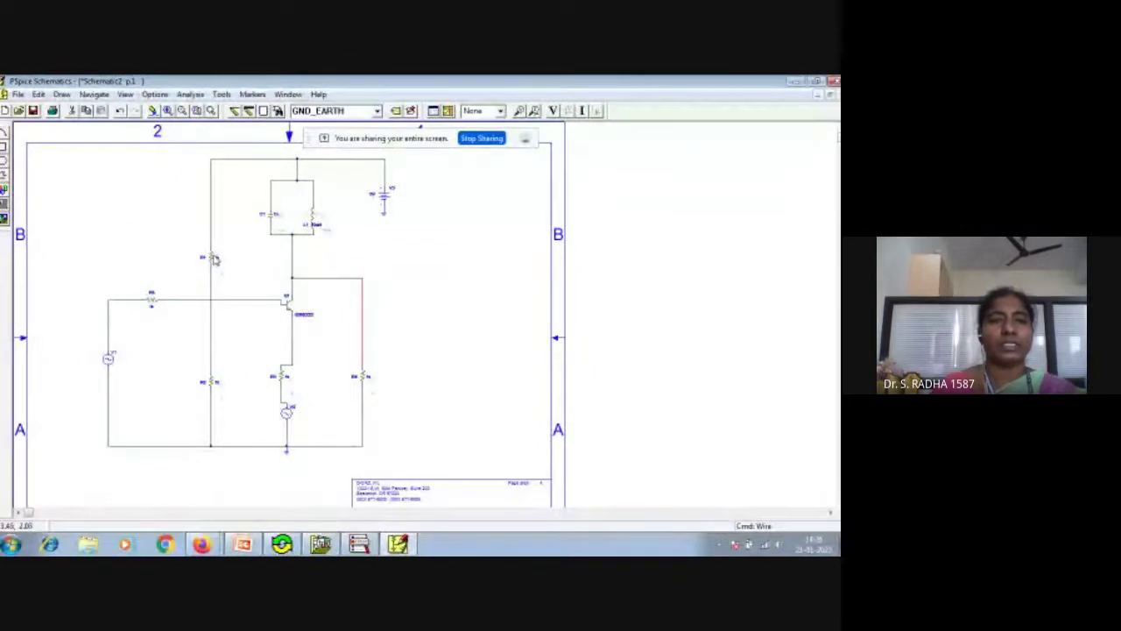
Step: Set the value of the upper bias resistor R1, between the supply line and the transistor's base line, to 22k
double_click(213, 259)
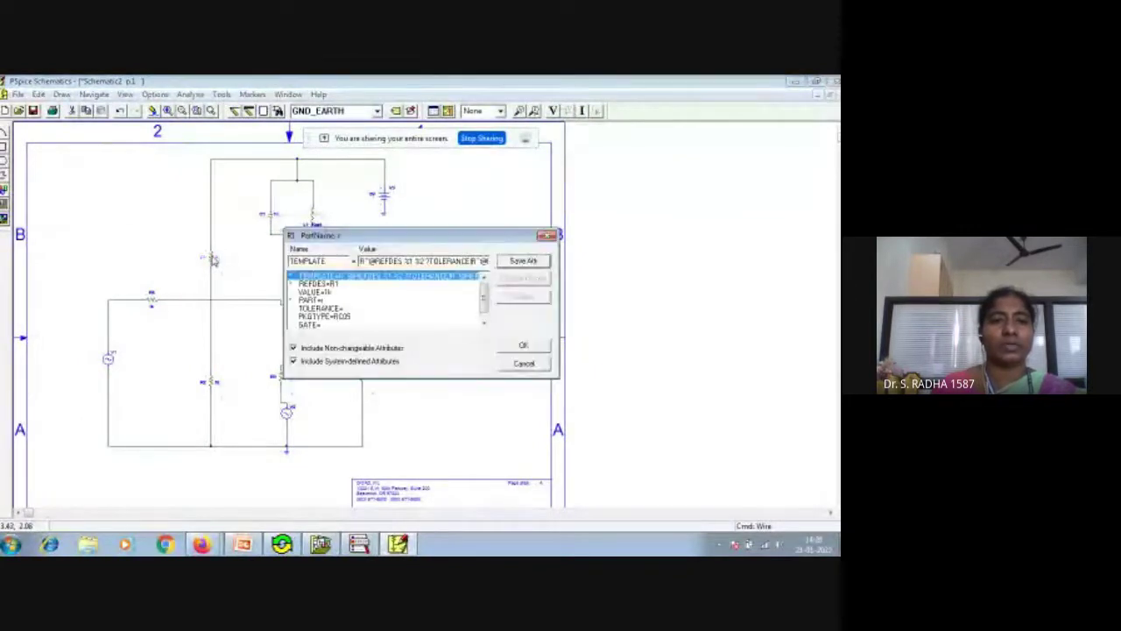
click(327, 292)
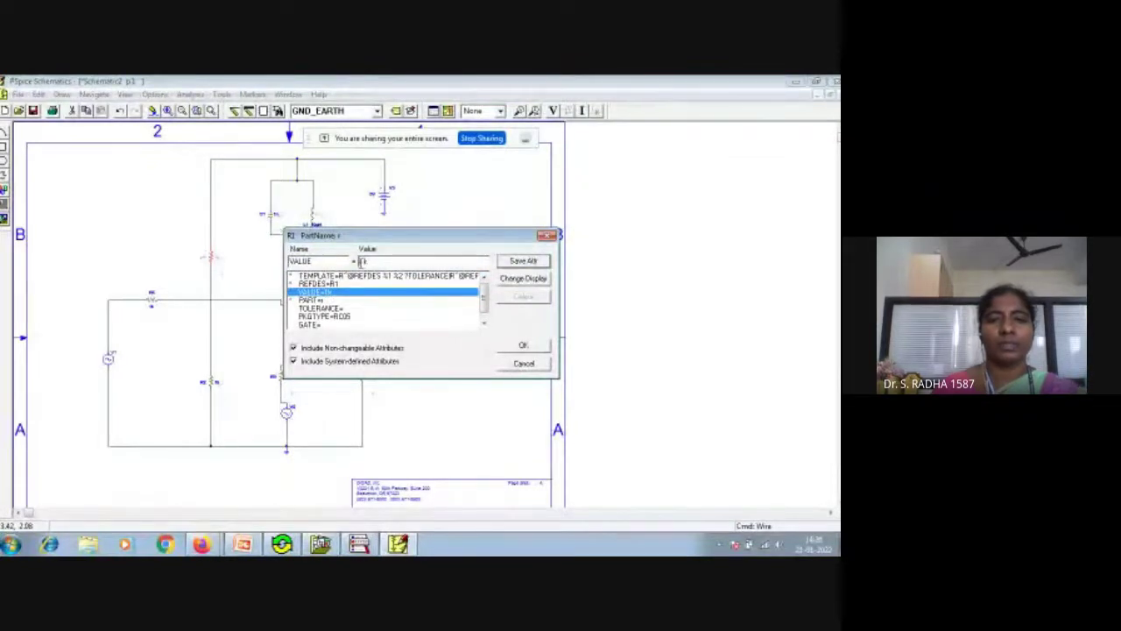
text(22)
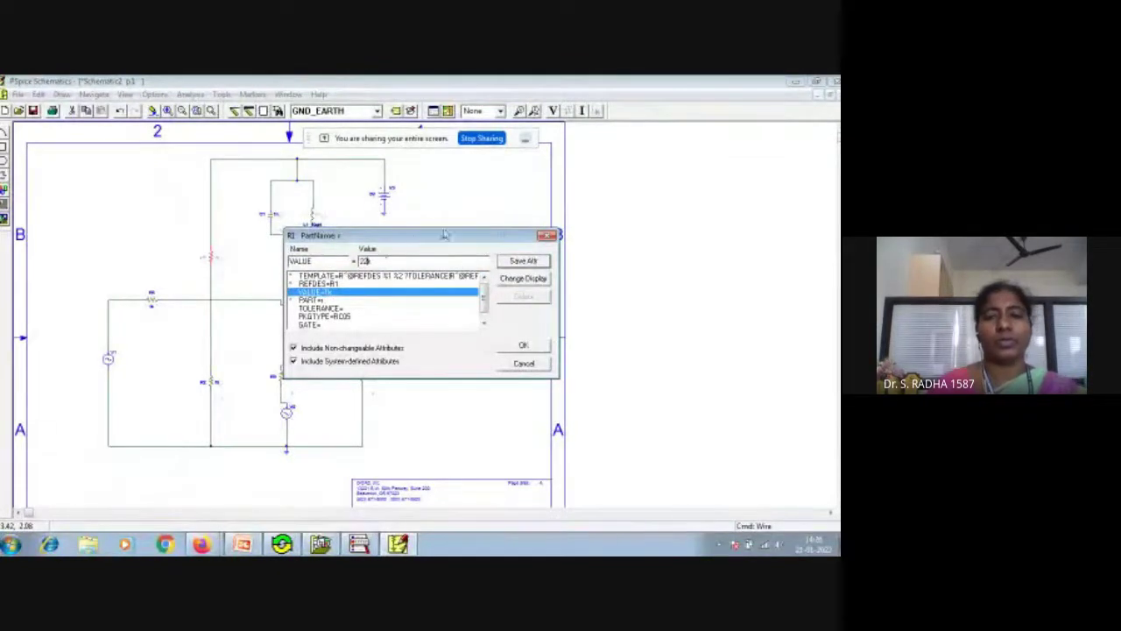
click(524, 261)
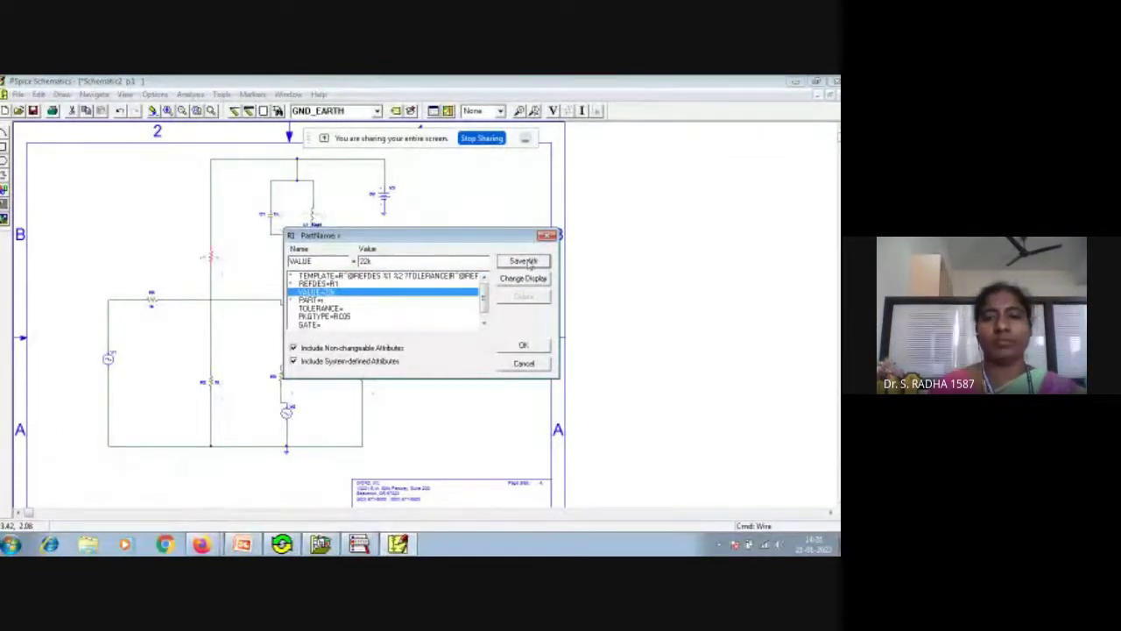
click(522, 346)
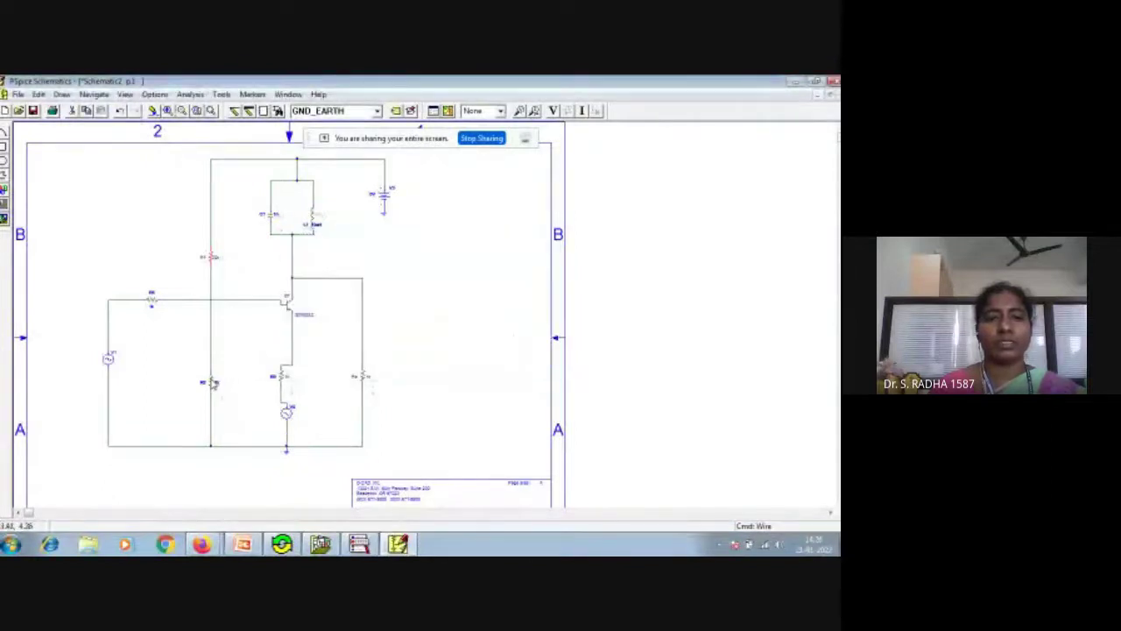
Step: Set the value of the lower bias resistor R2, between the base line and the ground line, to 6.8k
double_click(213, 383)
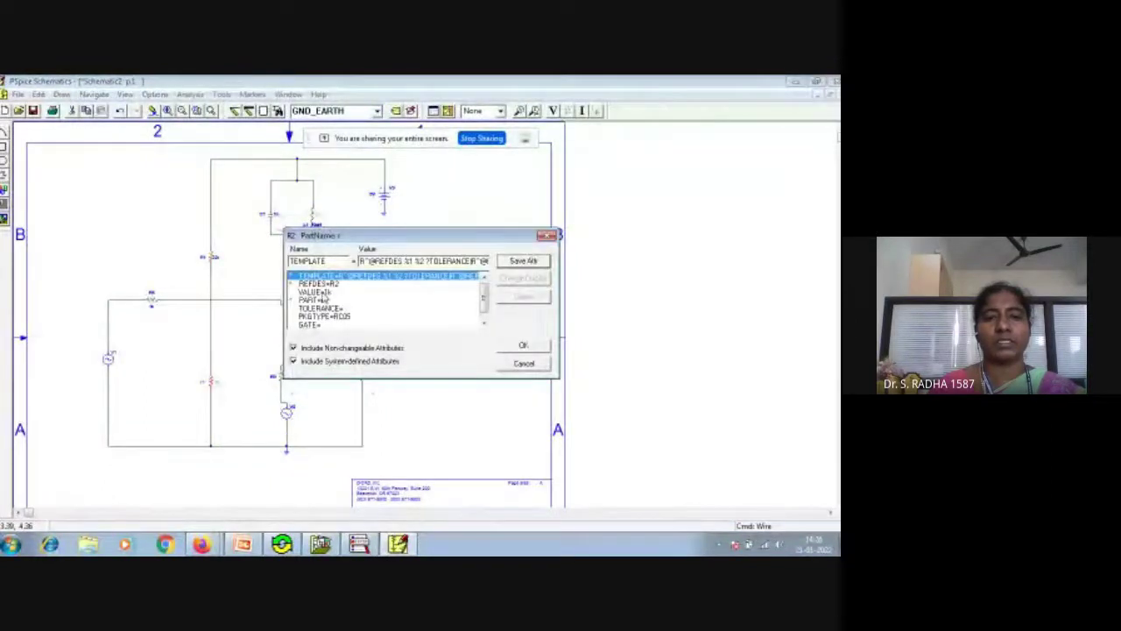
click(324, 292)
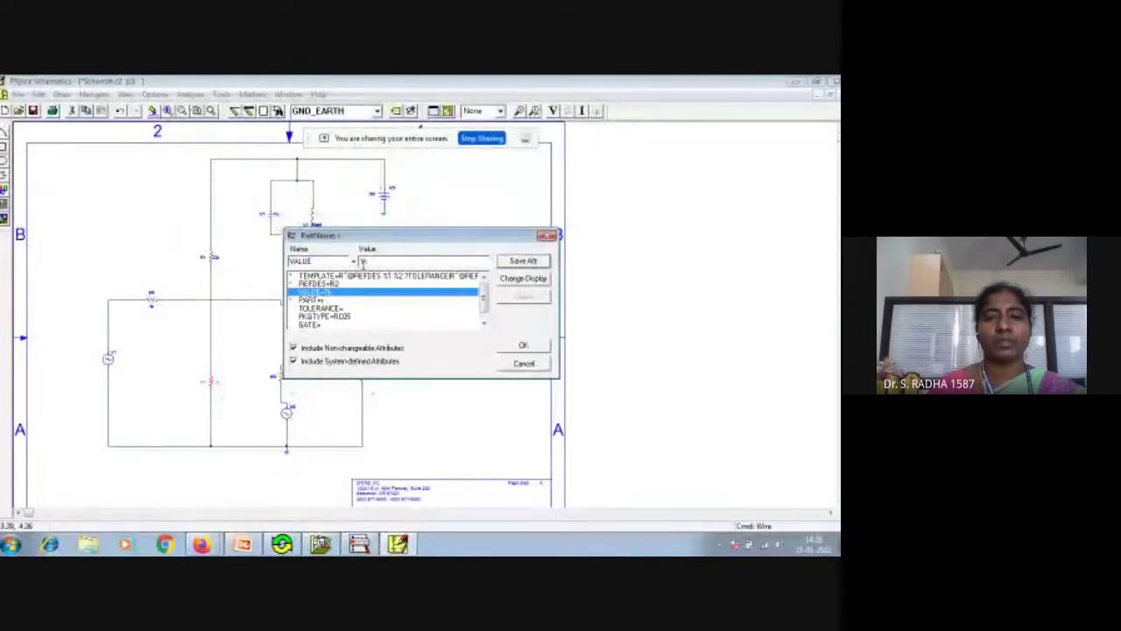
text(6.8k)
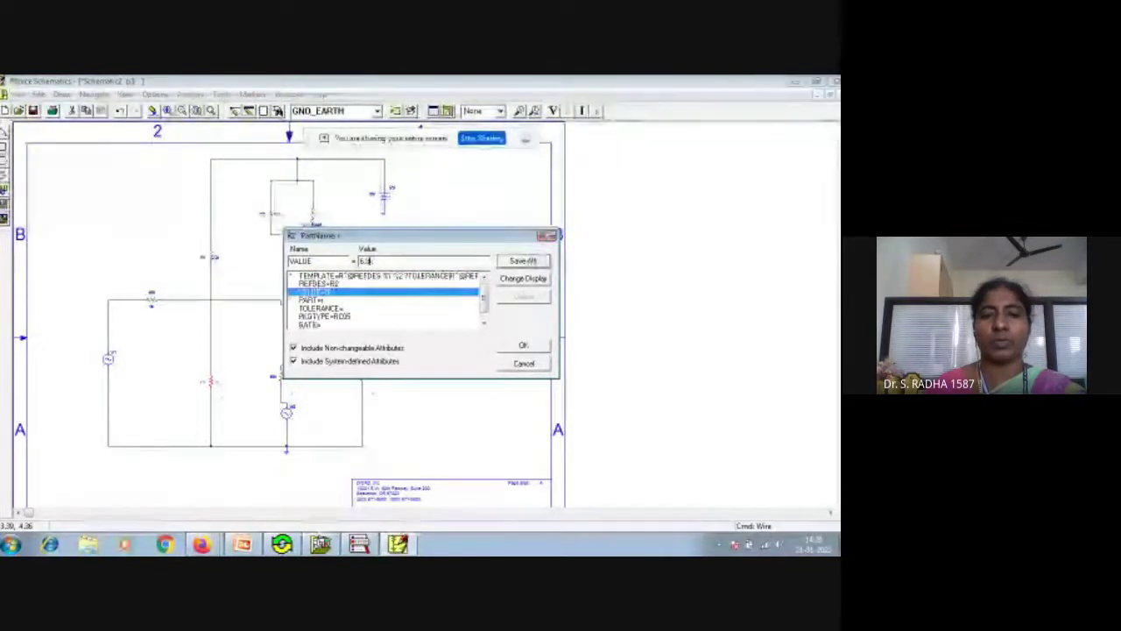
click(508, 264)
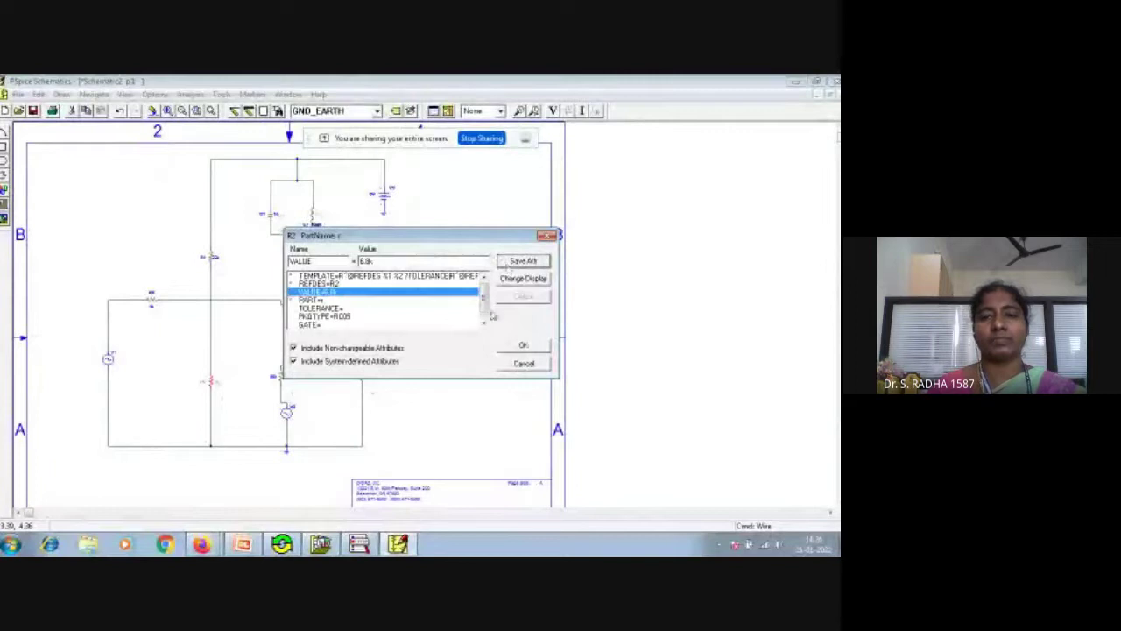
click(512, 346)
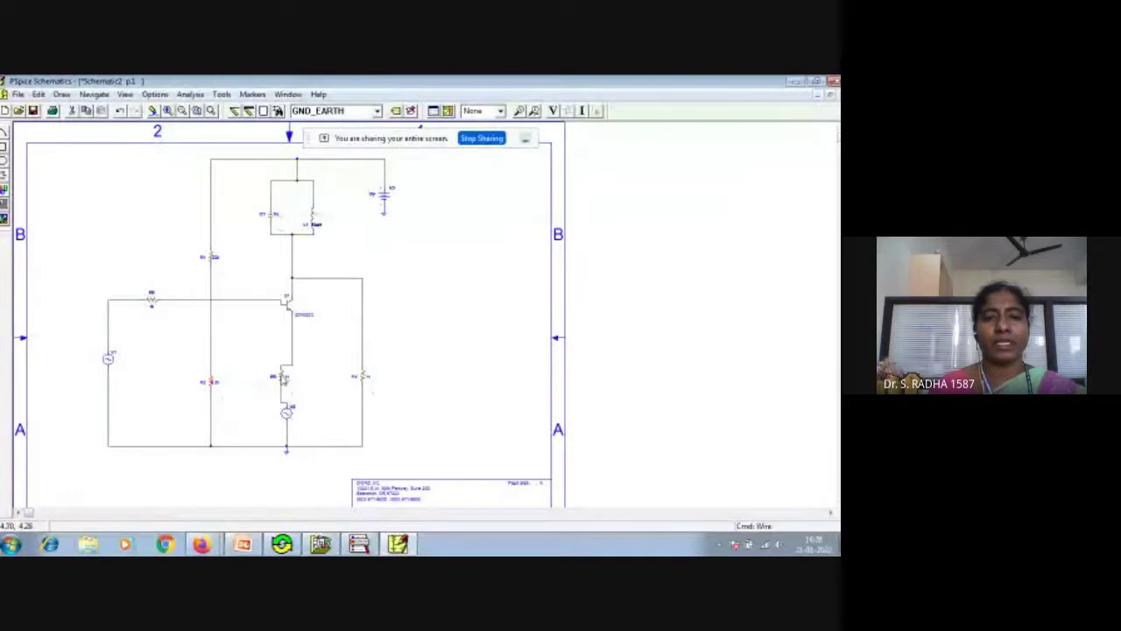
Step: Set the value of the emitter resistor R3, above the lower sine source, to 10k
double_click(289, 388)
click(317, 291)
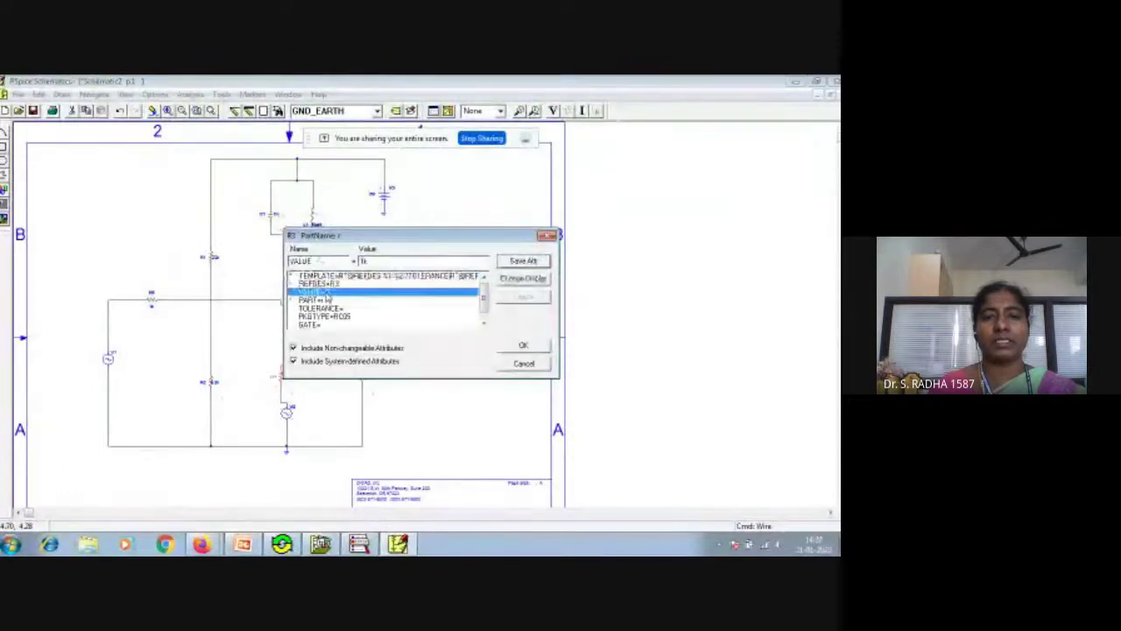
click(364, 263)
text(0)
click(522, 263)
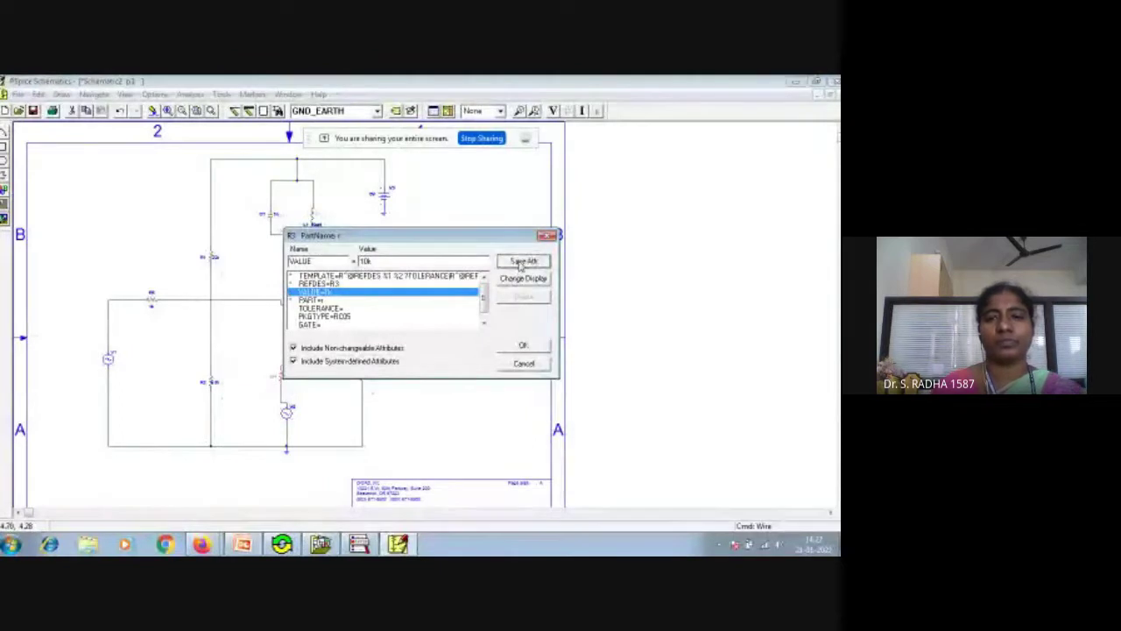
click(517, 347)
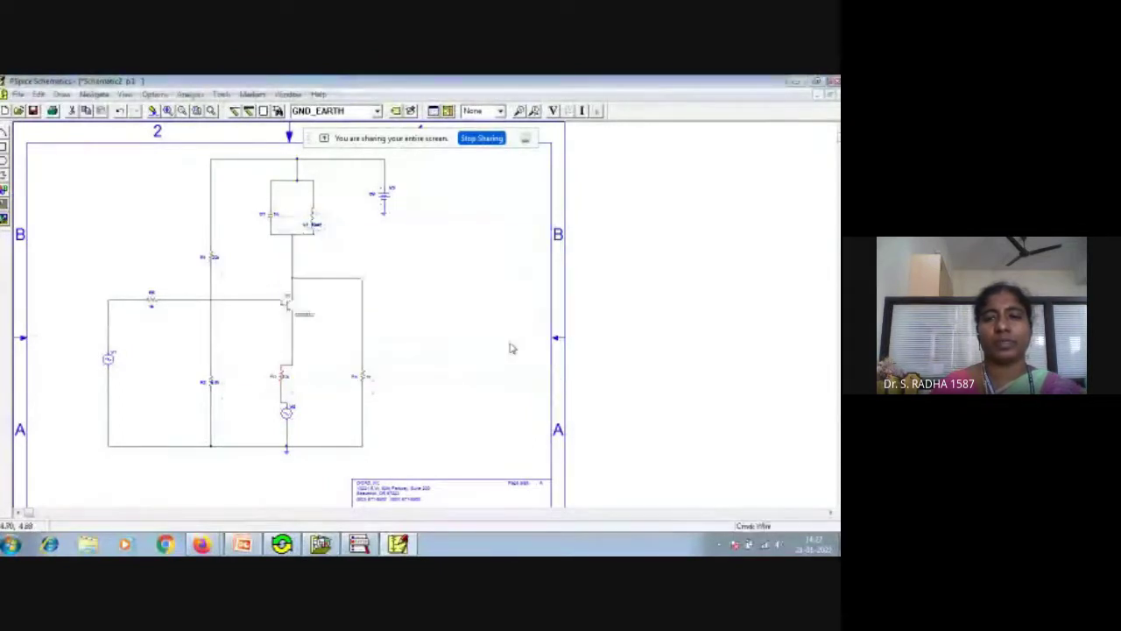
Step: Set the value of the rightmost resistor R4, between the collector line and the ground line, to 10k
double_click(362, 377)
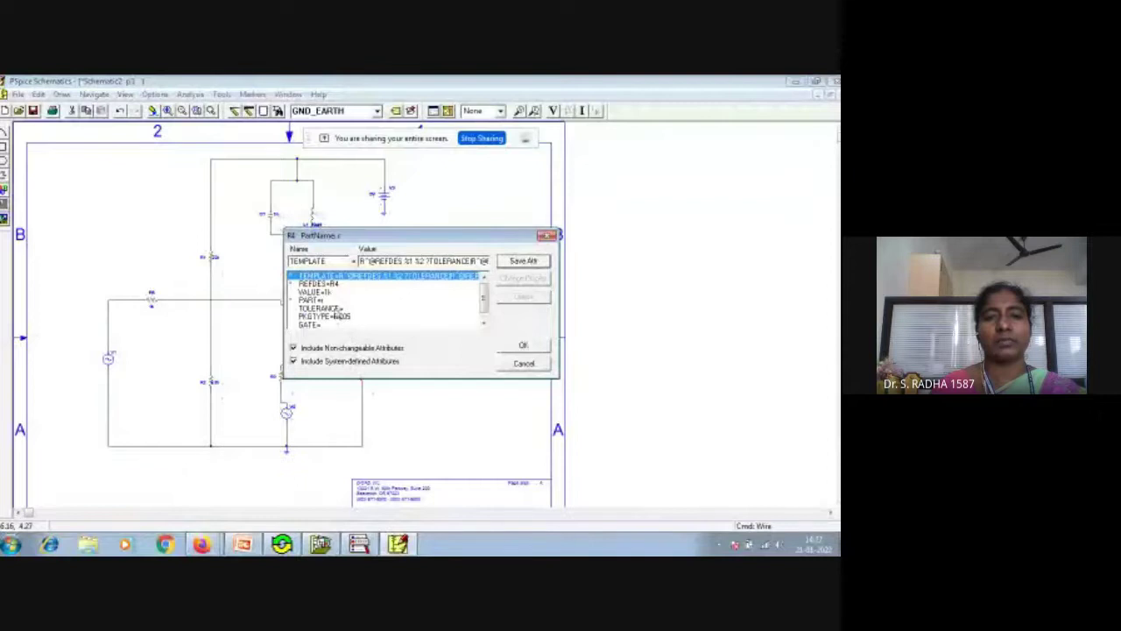
click(328, 295)
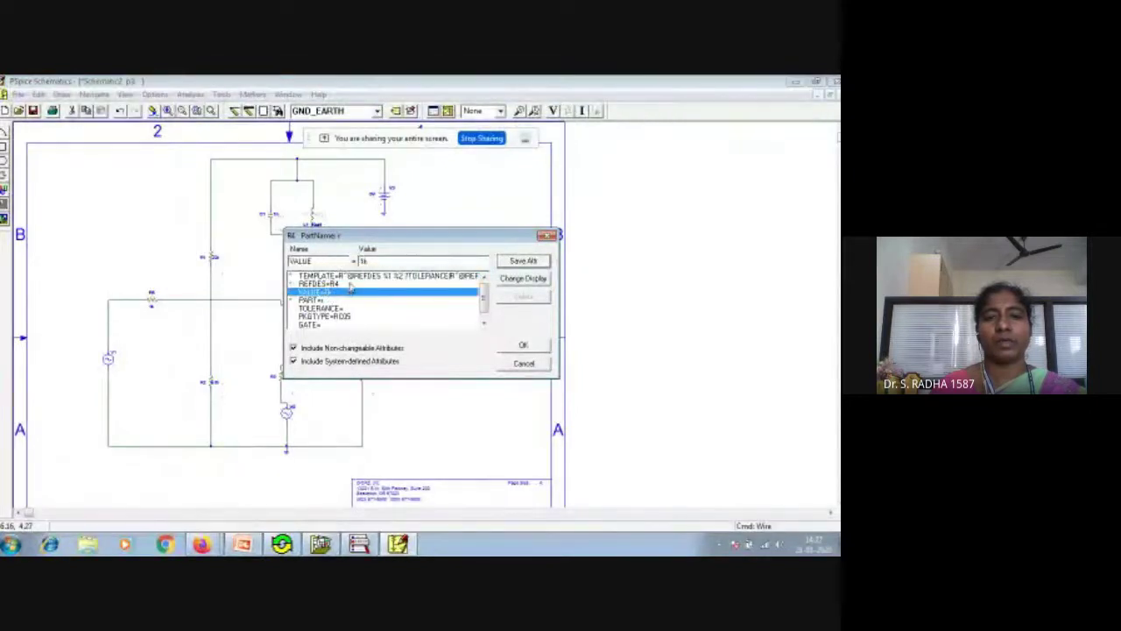
click(365, 263)
text(0)
click(524, 262)
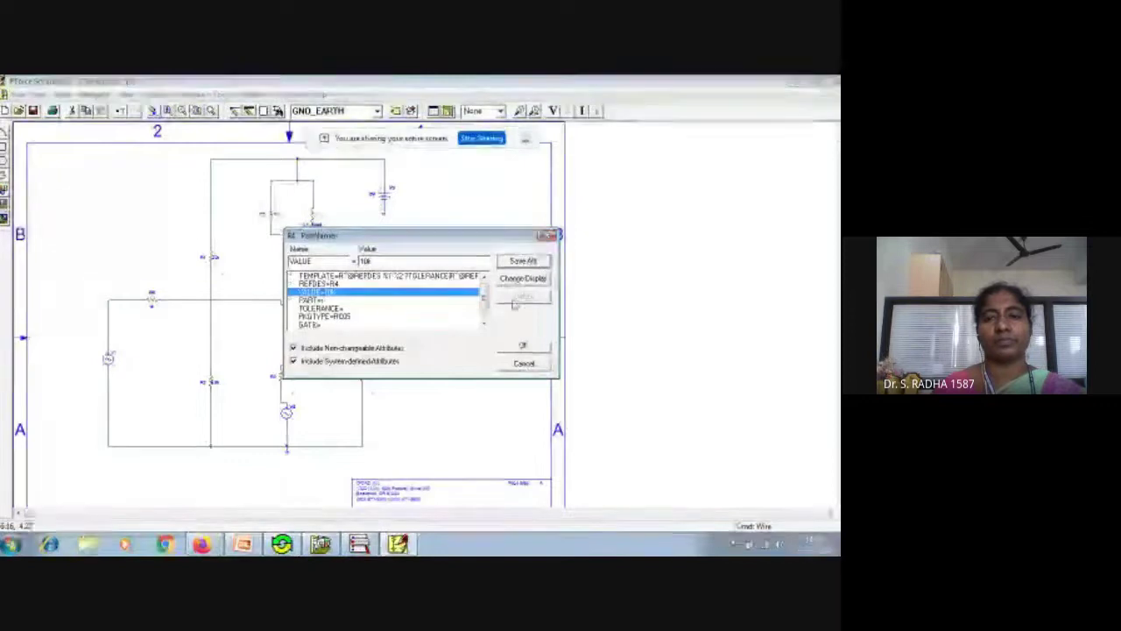
click(516, 347)
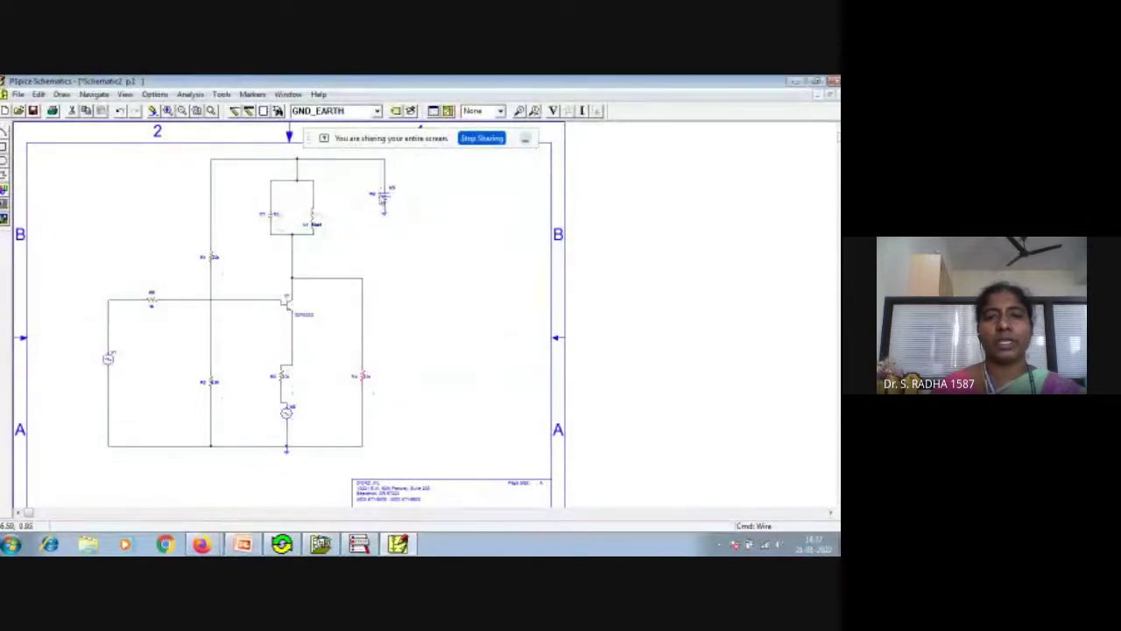
Step: Set the DC voltage of the supply source V3 to 12V
double_click(384, 199)
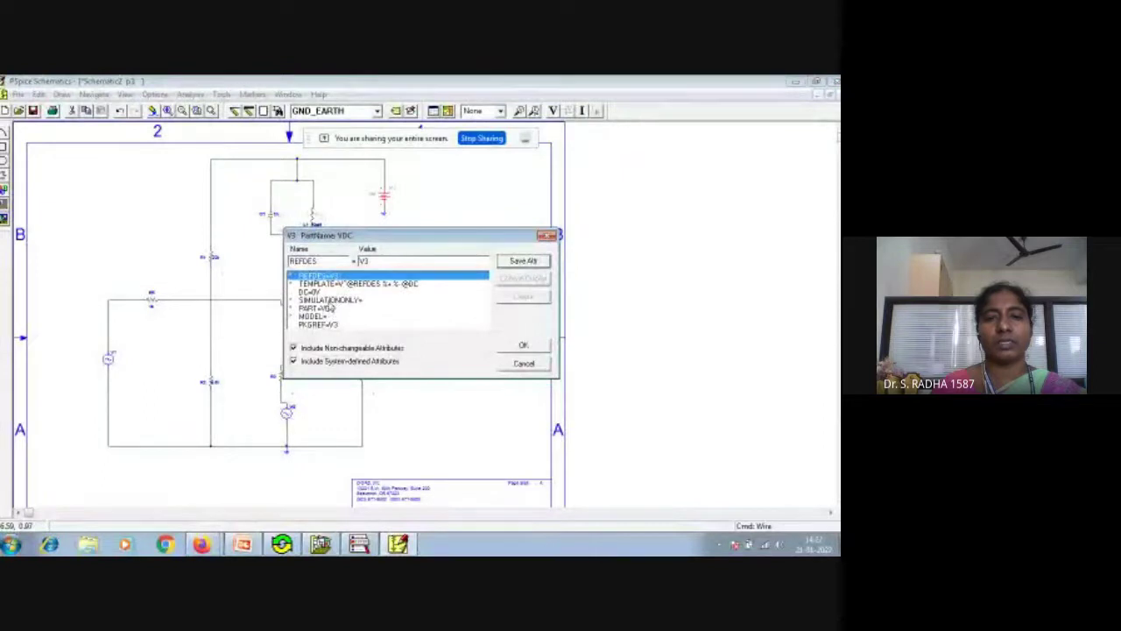
click(317, 292)
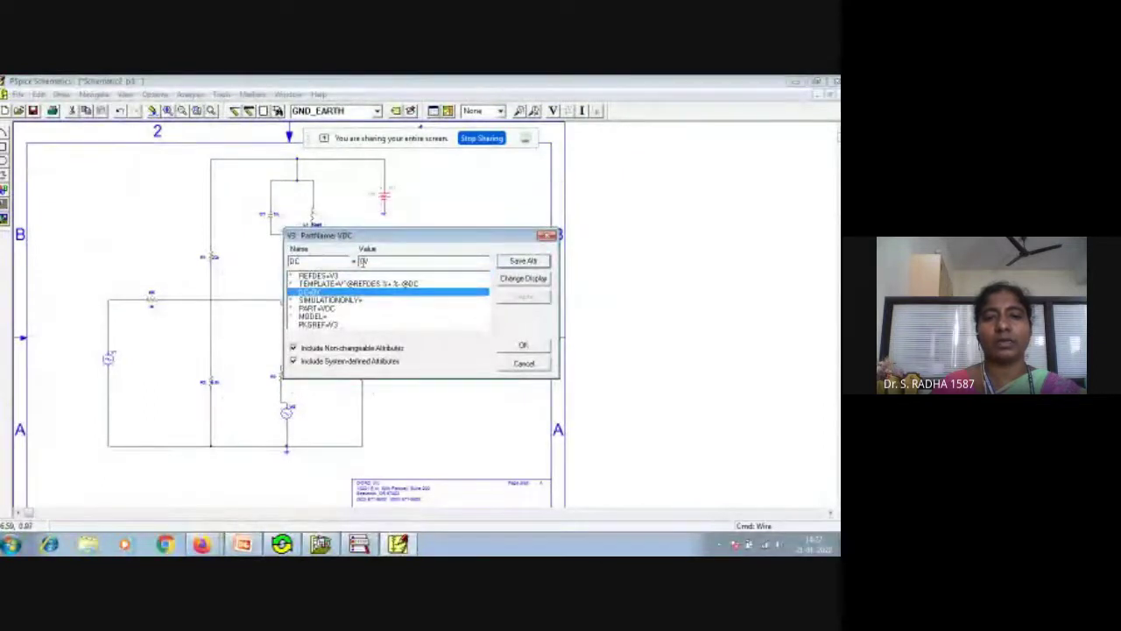
text(12)
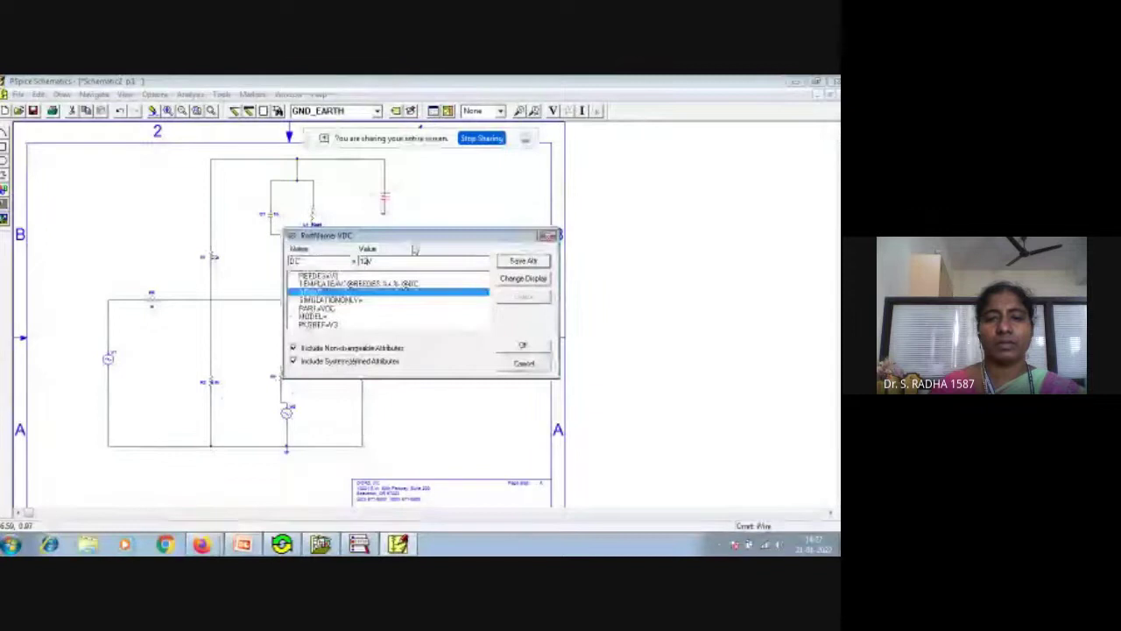
click(525, 262)
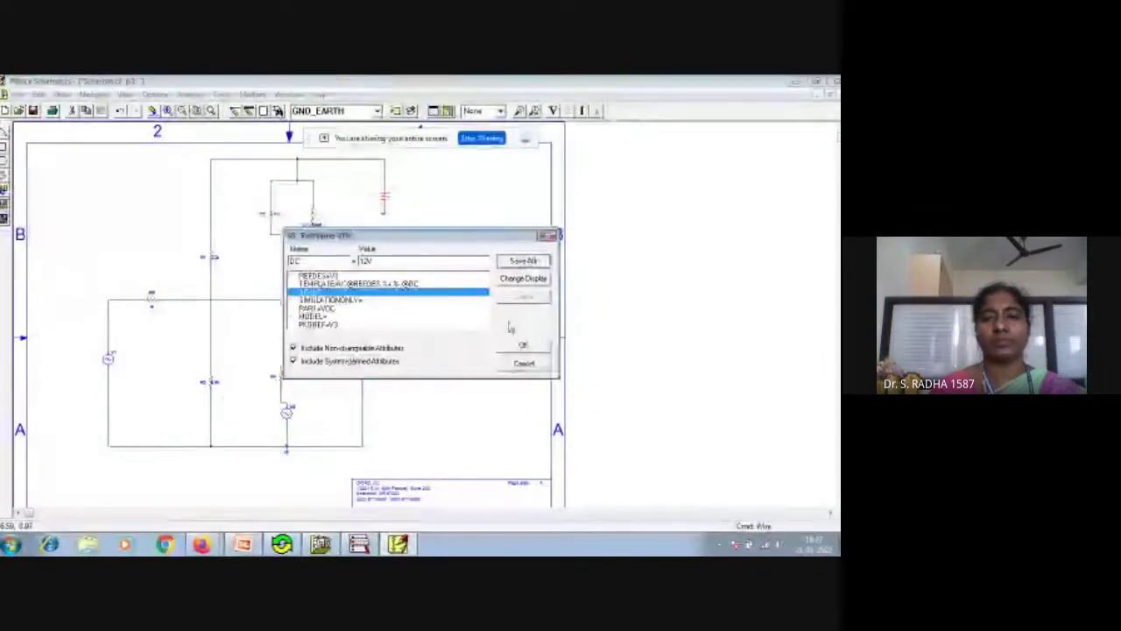
click(519, 347)
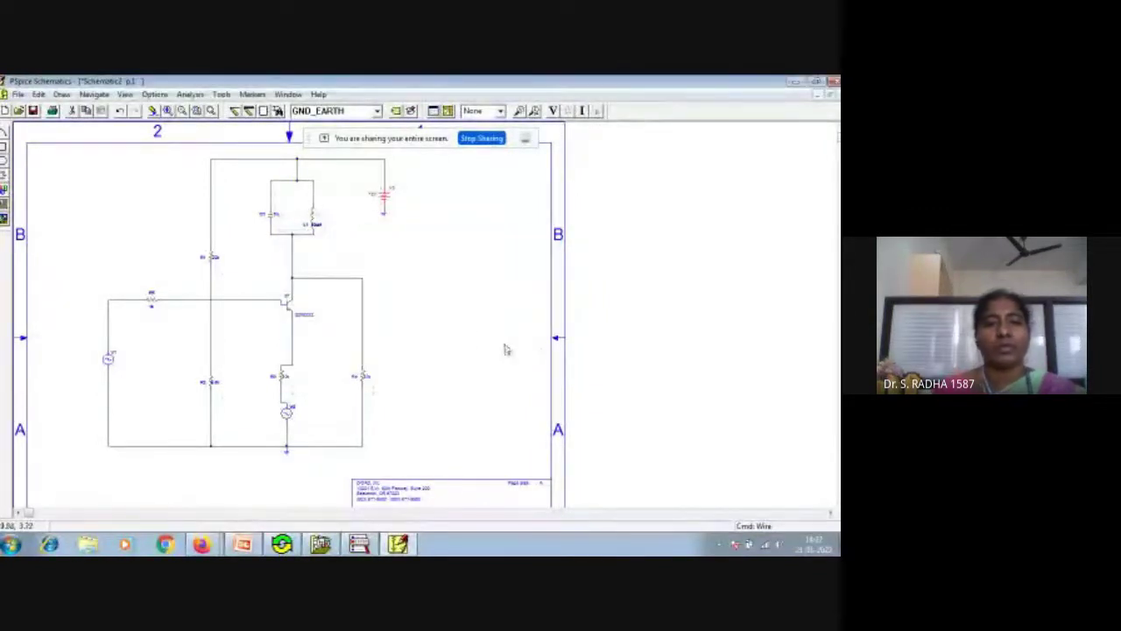
Step: Set the value of the tank capacitor C1 to 0.01u
double_click(273, 219)
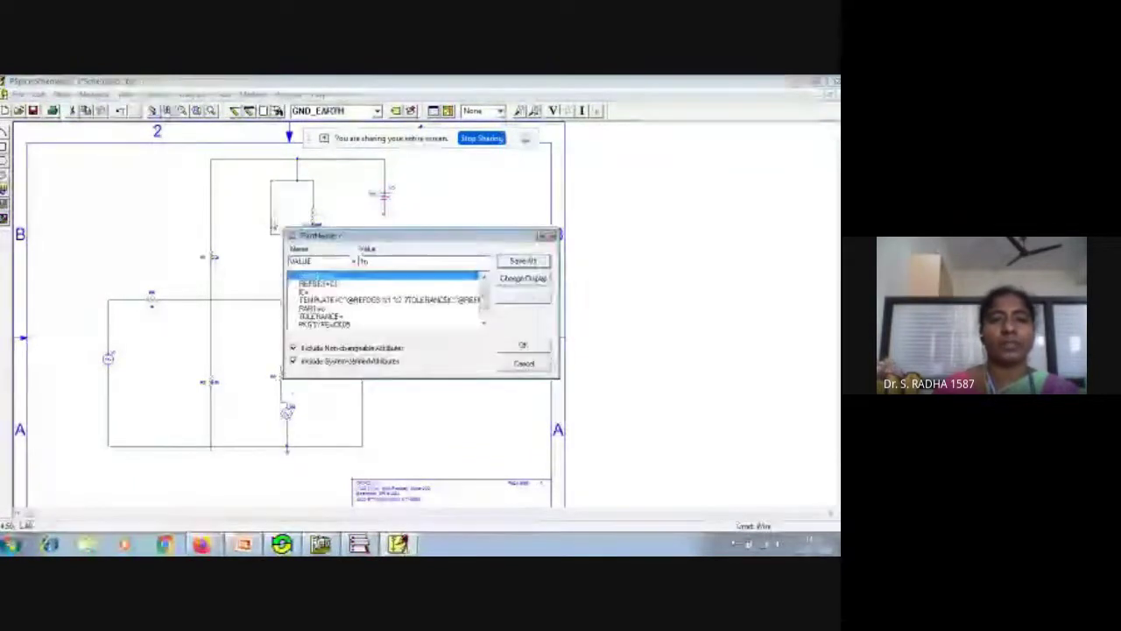
key(BackSpace)
text(0.0)
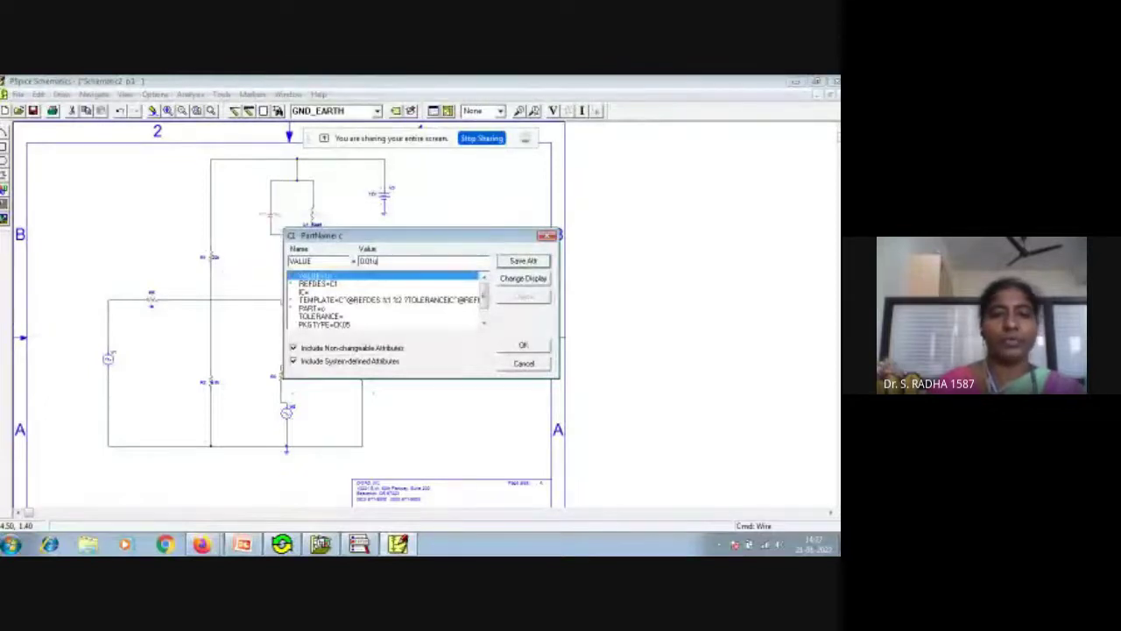
text(1u)
click(517, 261)
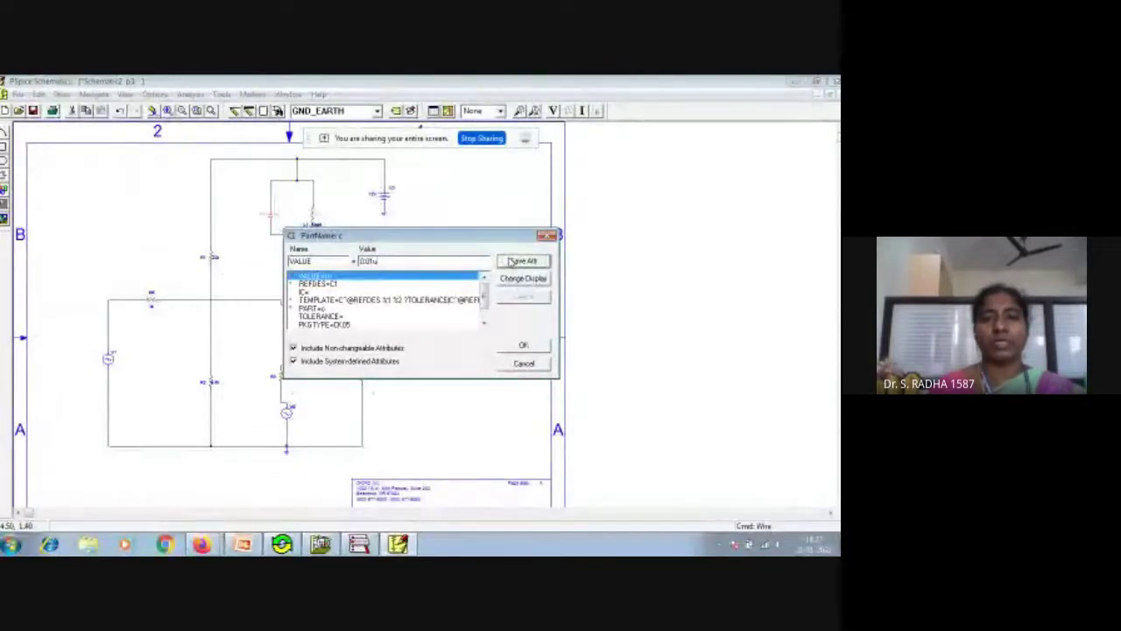
click(523, 347)
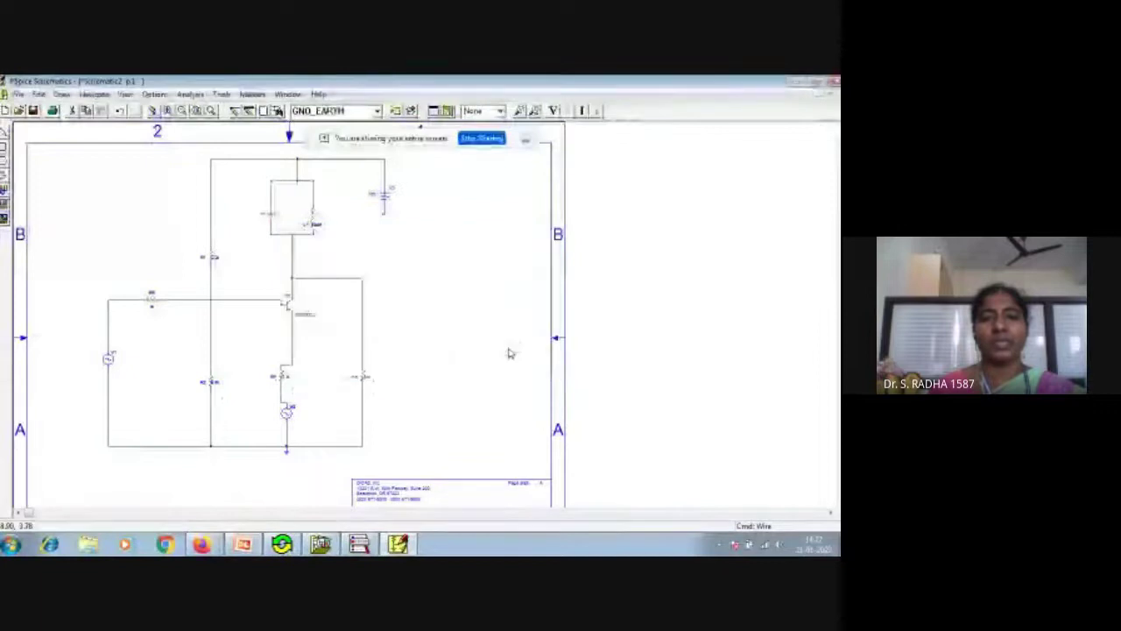
Step: Replace the value of the tank inductor L1 with one in millihenries
double_click(317, 226)
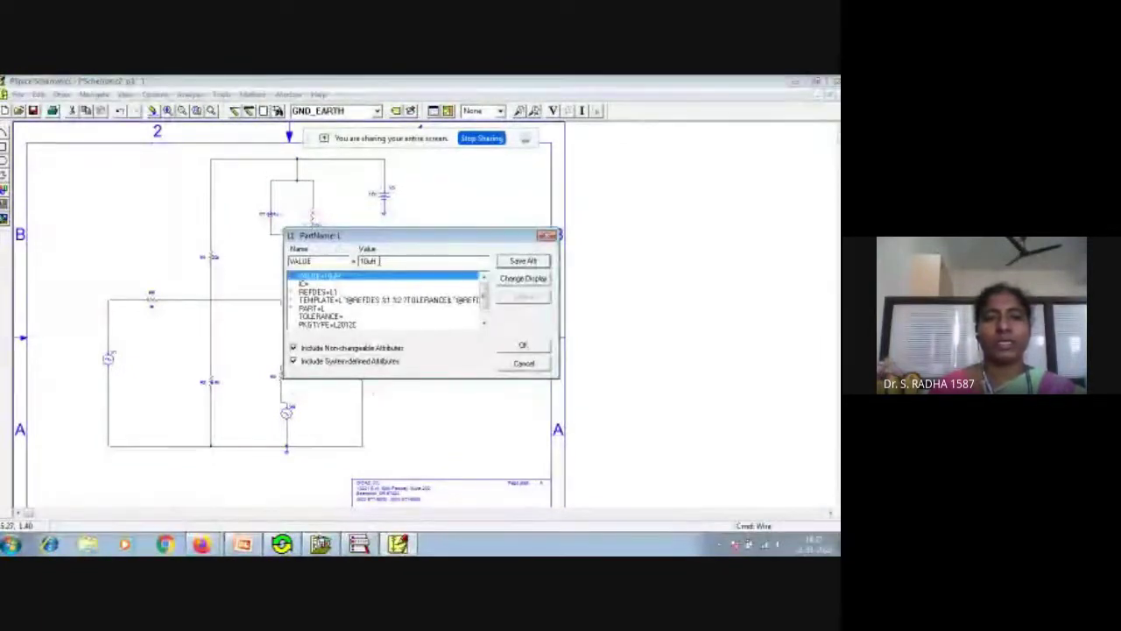
key(BackSpace)
key(BackSpace)
key(BackSpace)
text(5m)
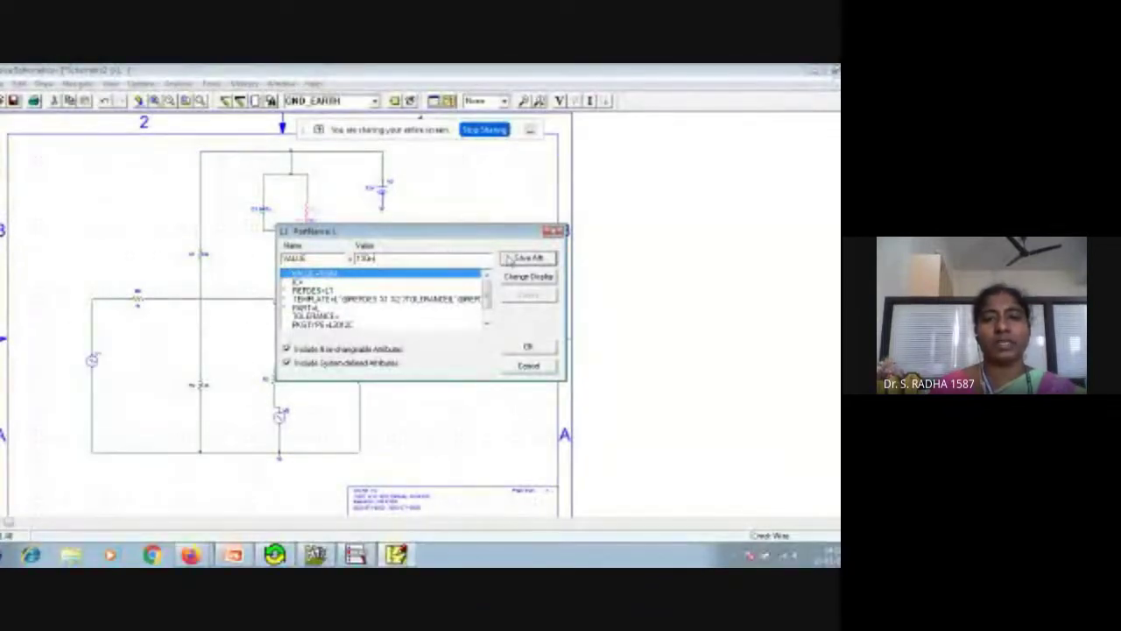
click(515, 352)
click(432, 295)
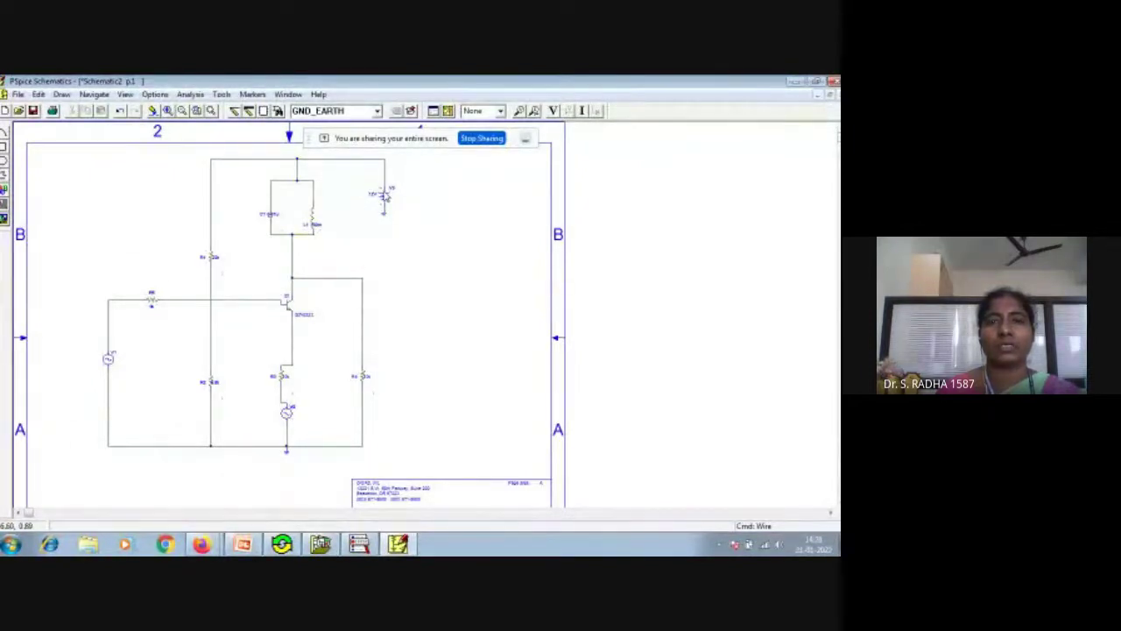
Step: Set the offset voltage VOFF of the base-side sine source V1 to 0 and its amplitude VAMPL to 7.5
double_click(108, 361)
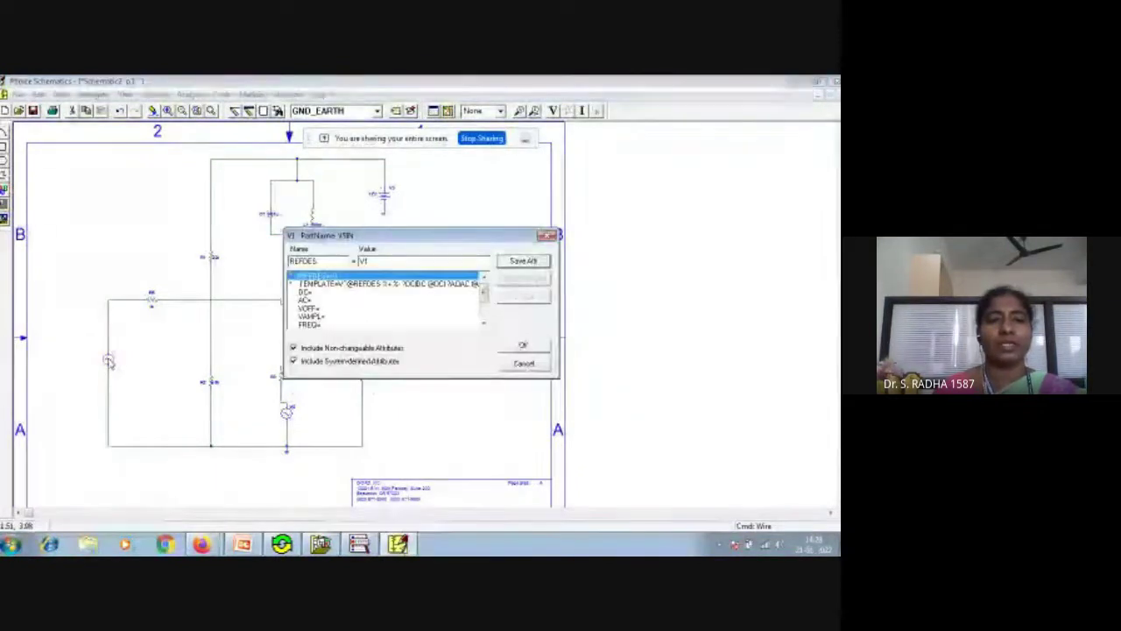
click(309, 308)
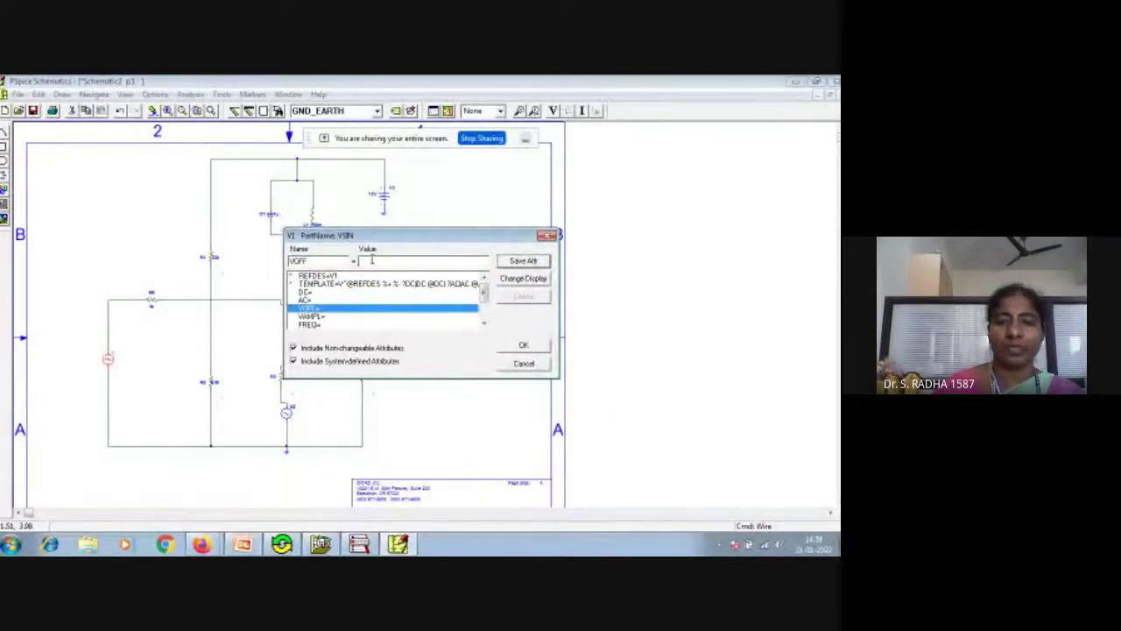
click(317, 317)
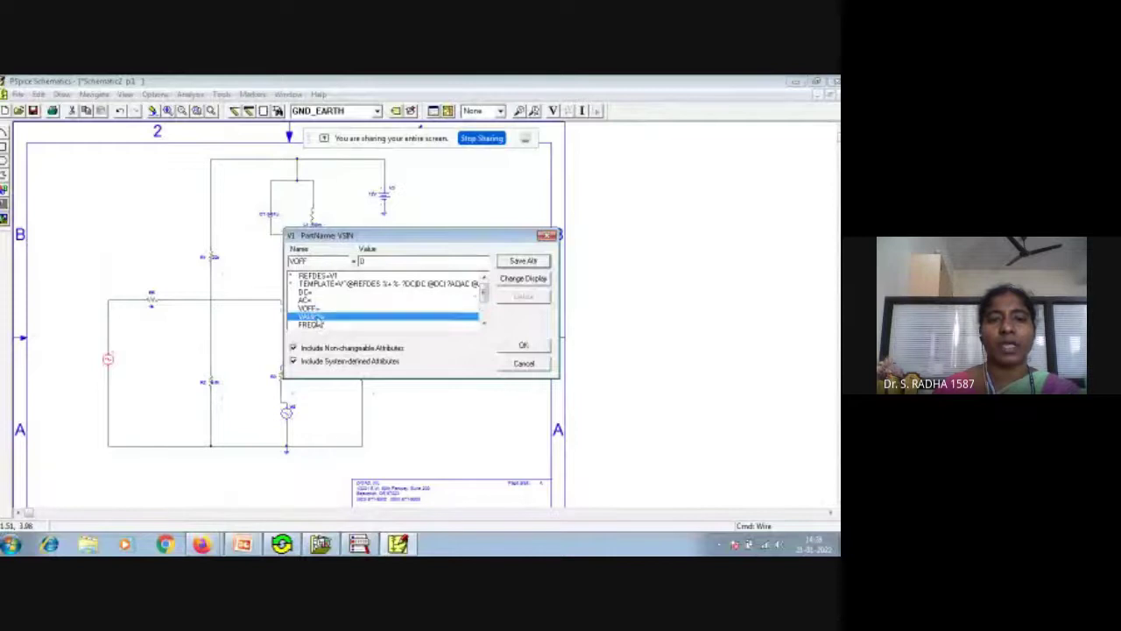
click(370, 337)
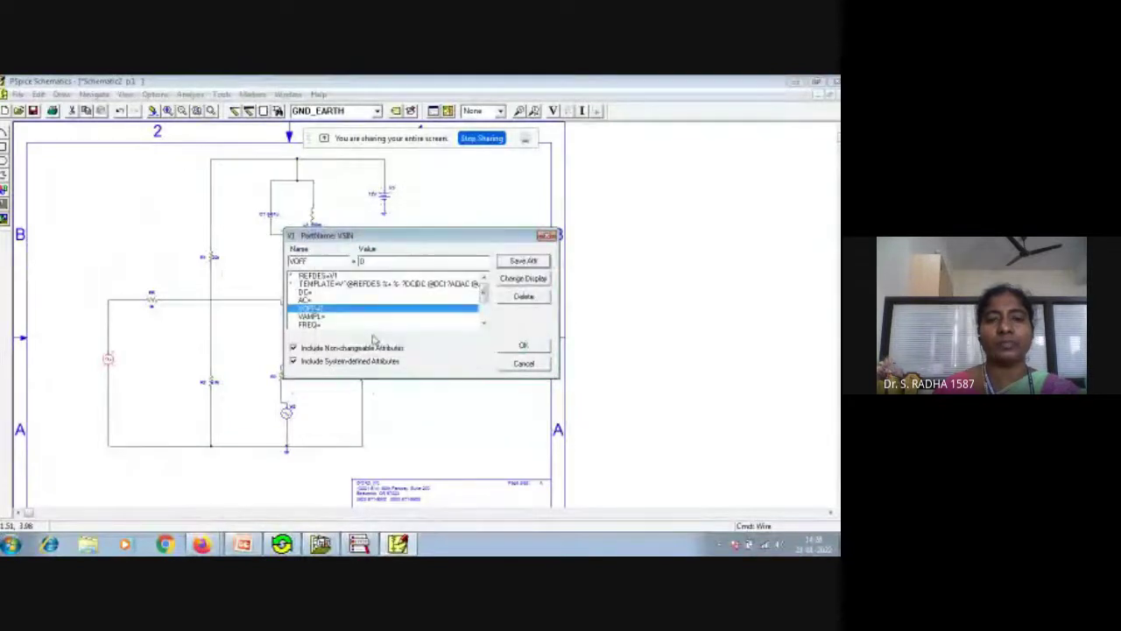
click(312, 316)
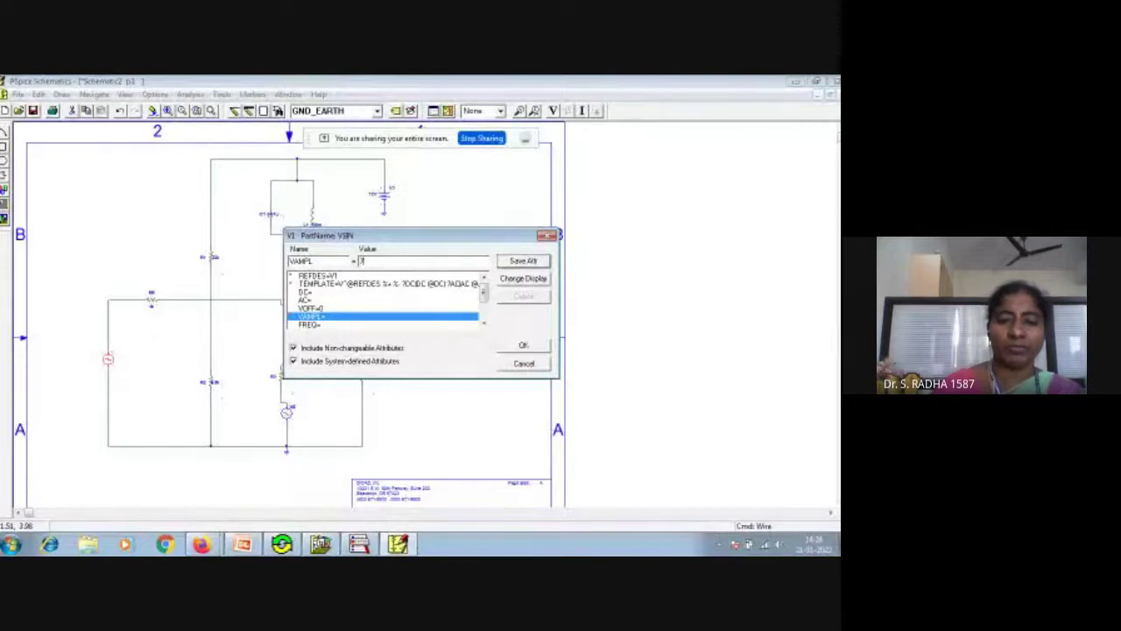
text(7.5)
click(528, 261)
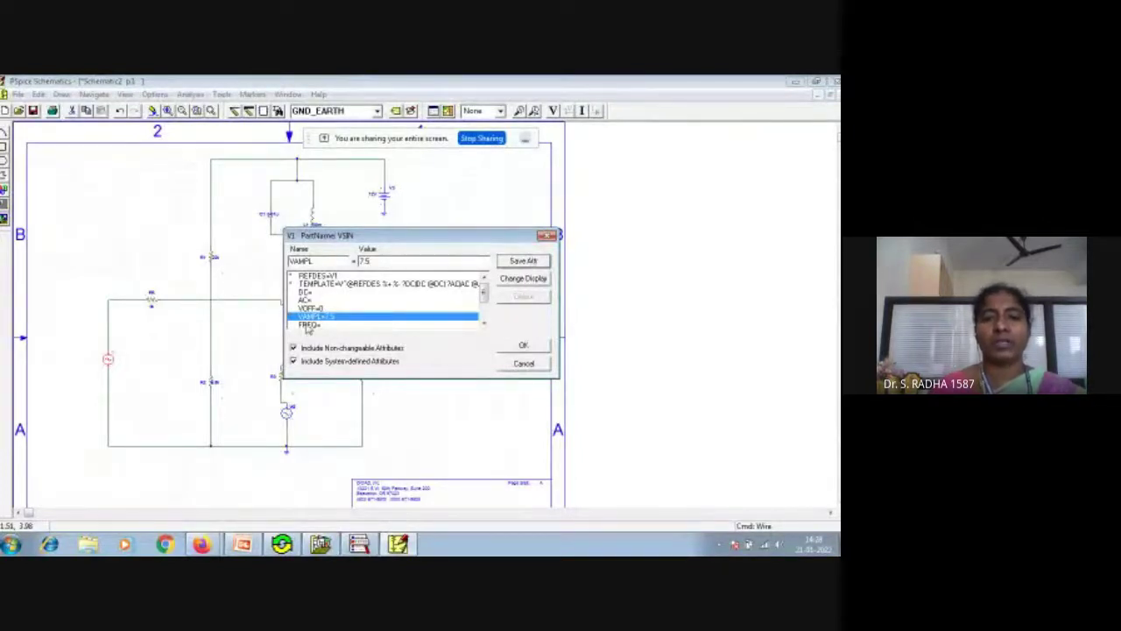
Step: Set the frequency FREQ of the base-side sine source V1 to 11k and apply its attributes
click(308, 325)
text(11k)
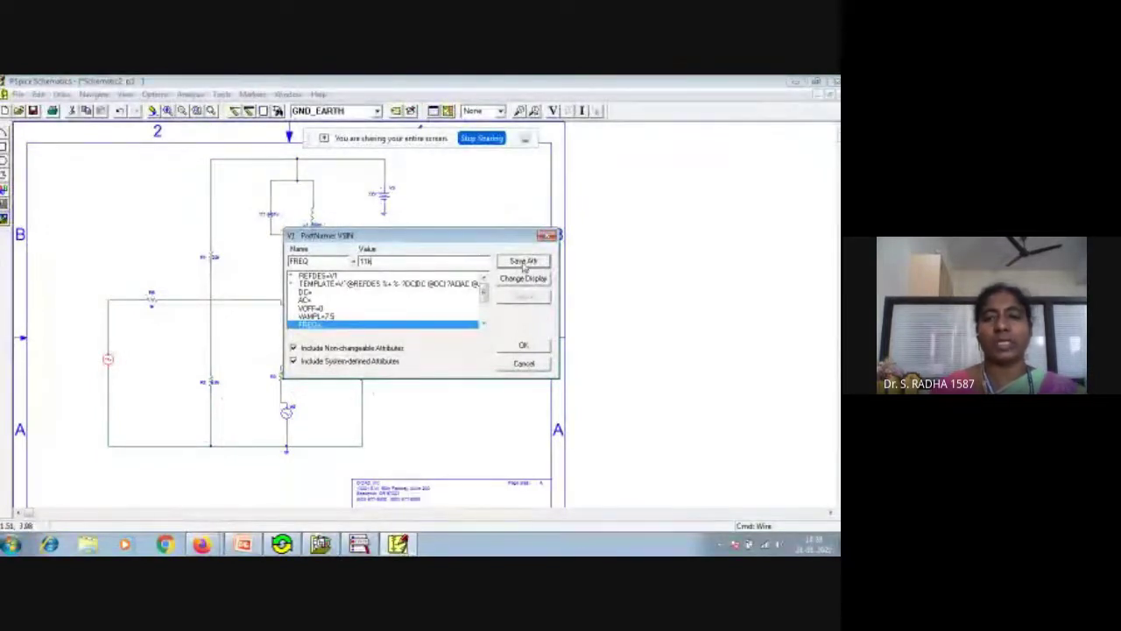
click(525, 265)
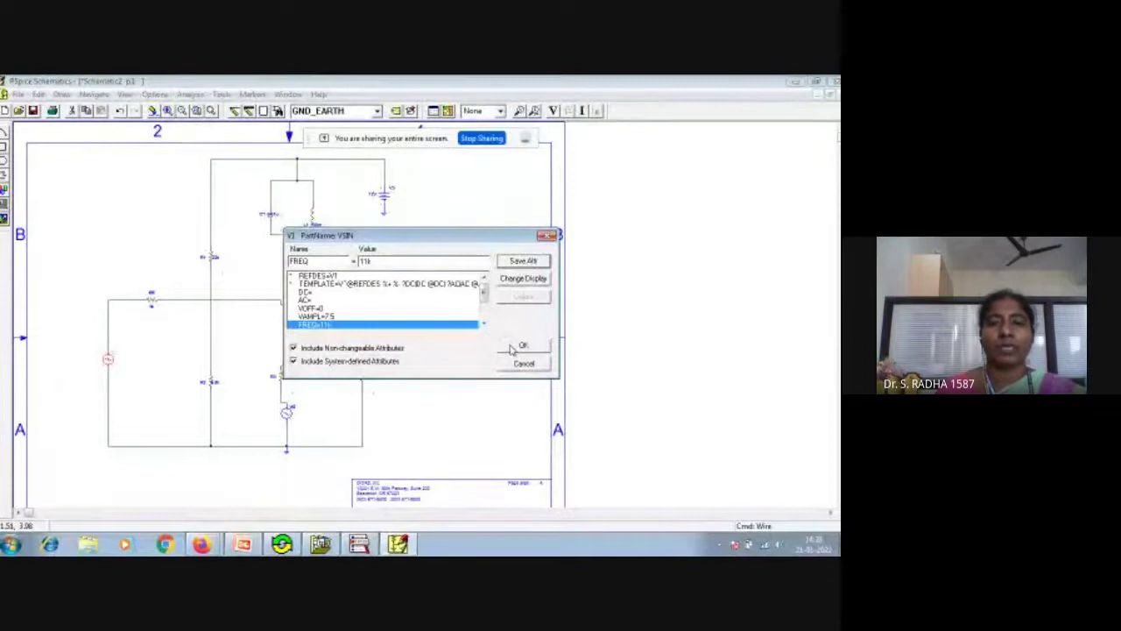
click(514, 348)
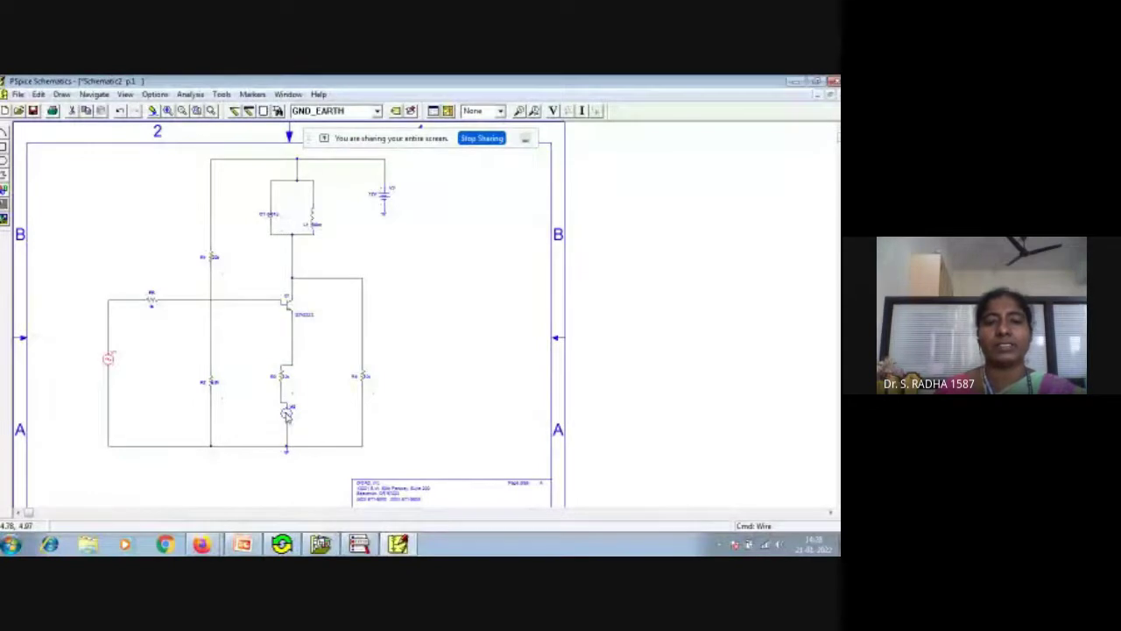
Step: Set the emitter-side sine source V2 to offset VOFF 0, amplitude VAMPL 1 and frequency FREQ 1k
double_click(288, 415)
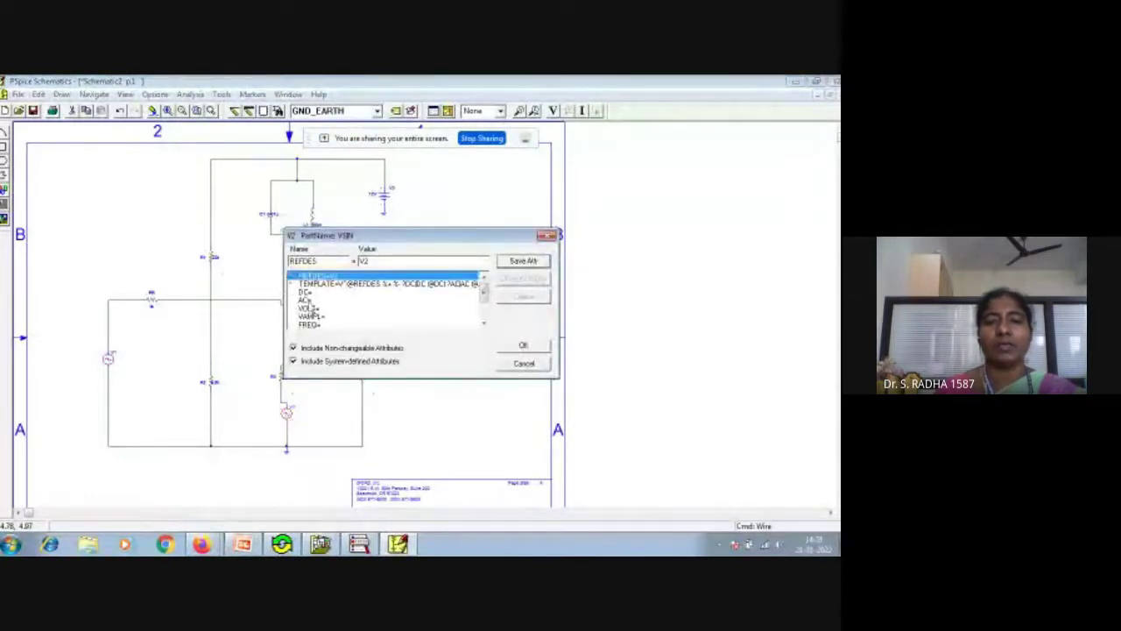
click(309, 308)
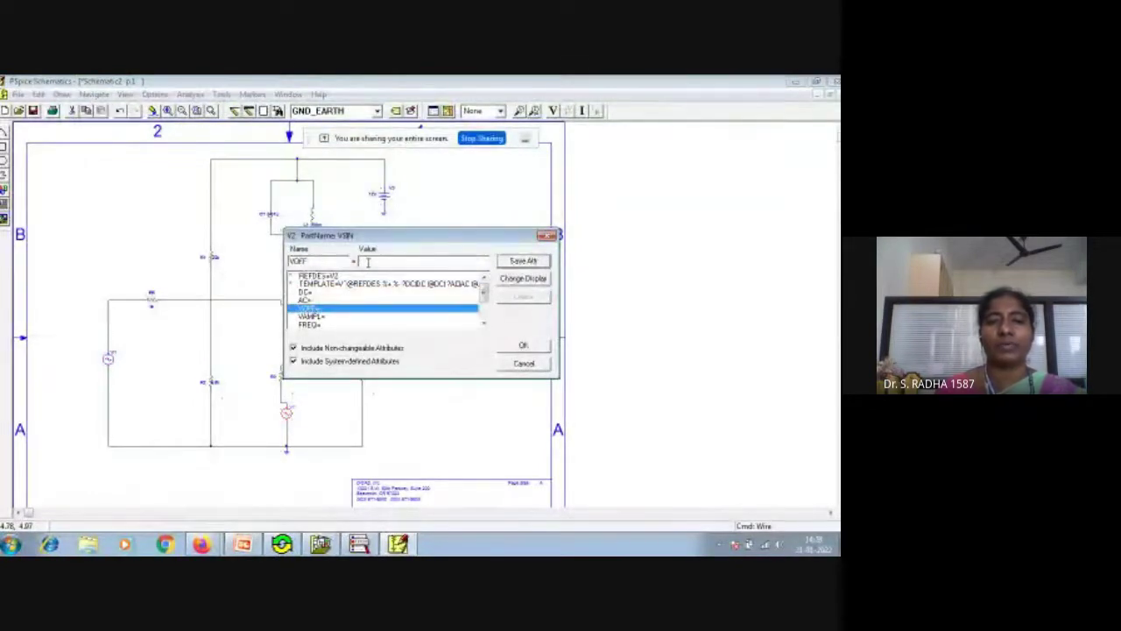
click(512, 262)
click(314, 317)
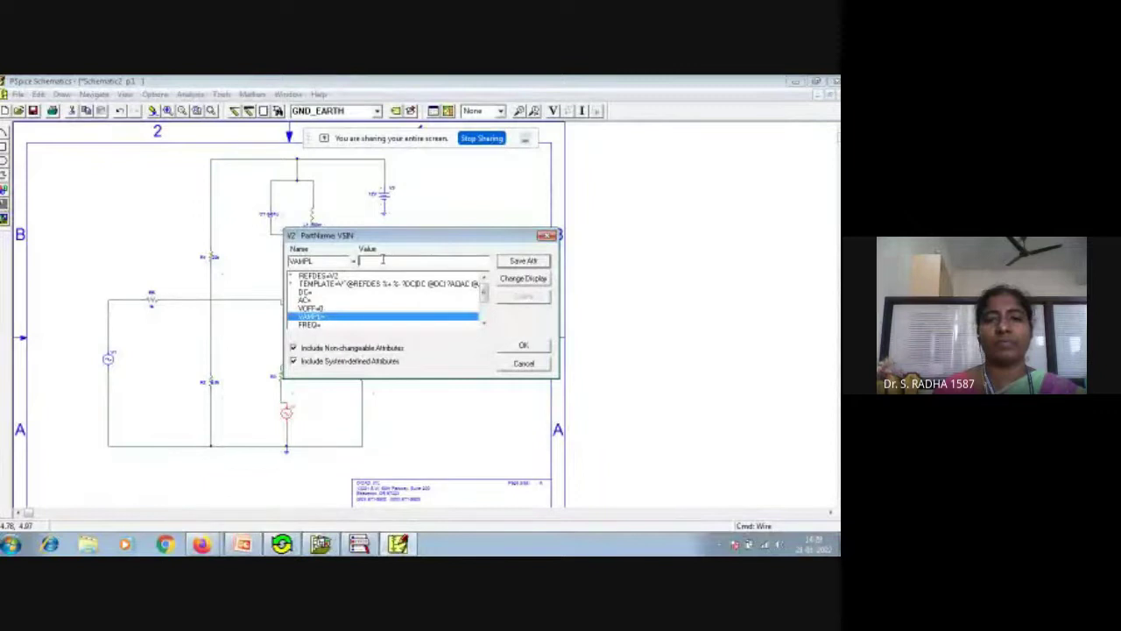
click(506, 263)
click(313, 324)
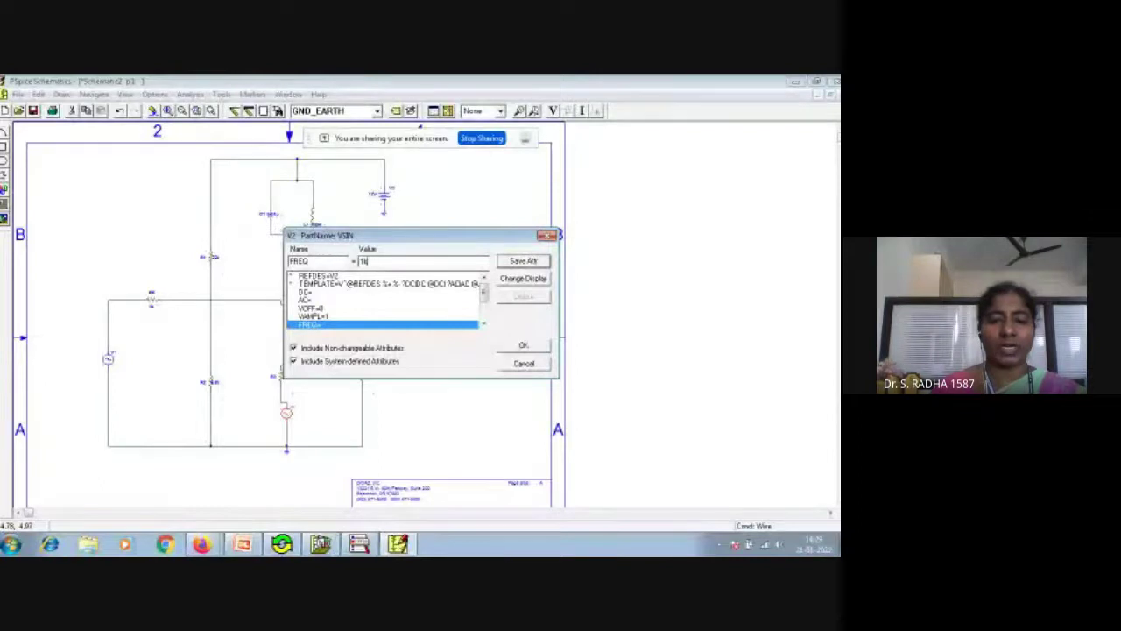
click(522, 261)
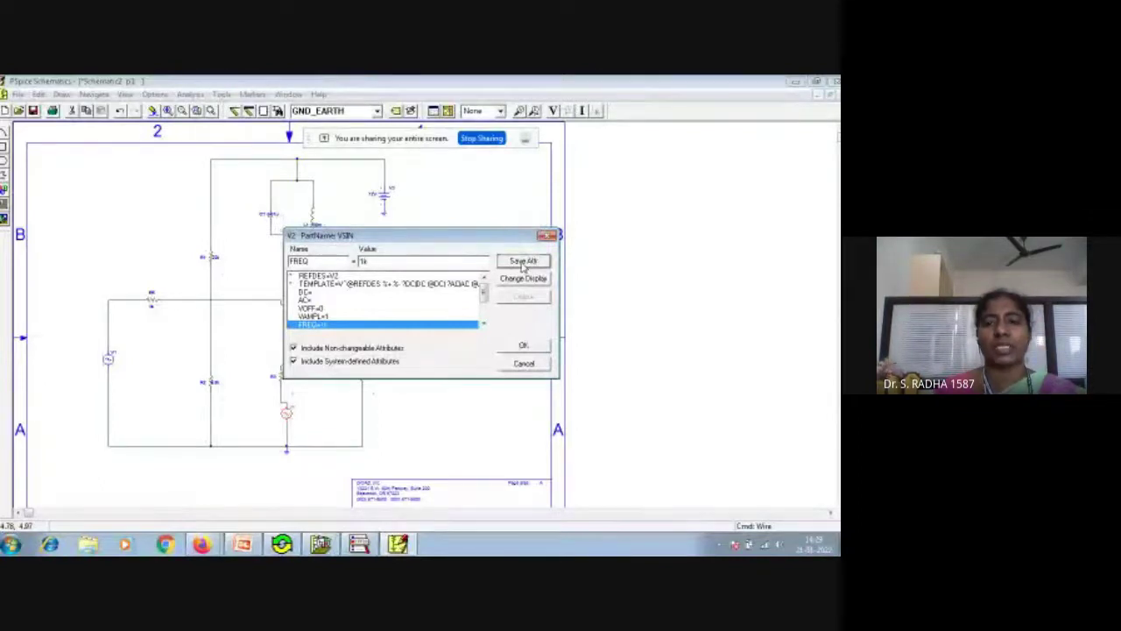
click(521, 347)
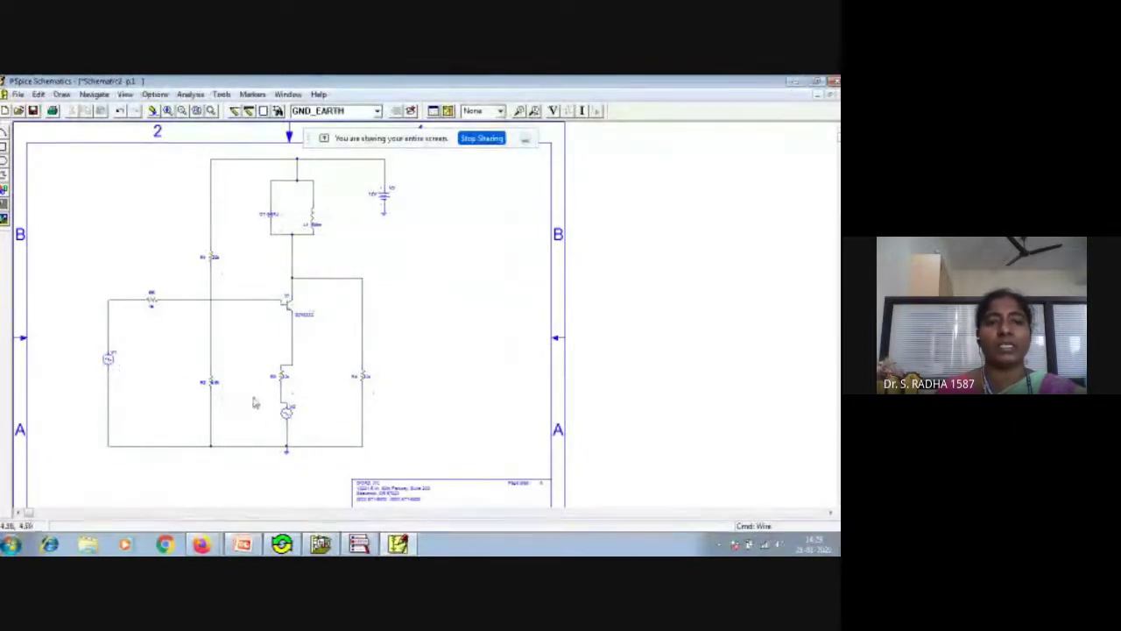
Step: Show both name and value of the VAMPL and FREQ attributes of source V1 on the schematic
double_click(95, 365)
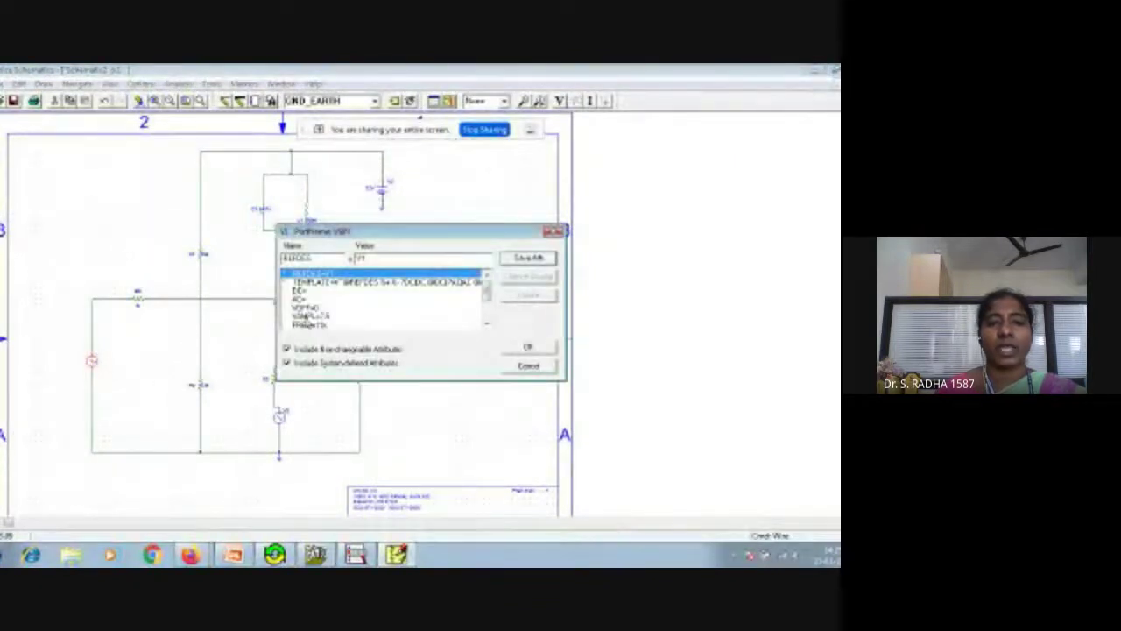
click(316, 315)
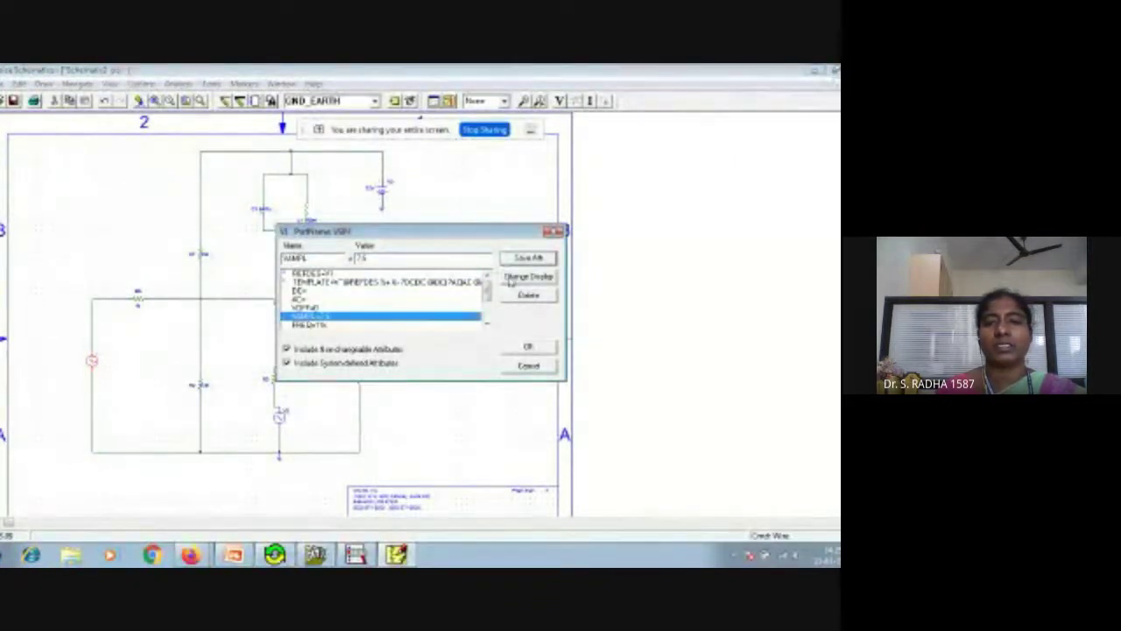
click(512, 279)
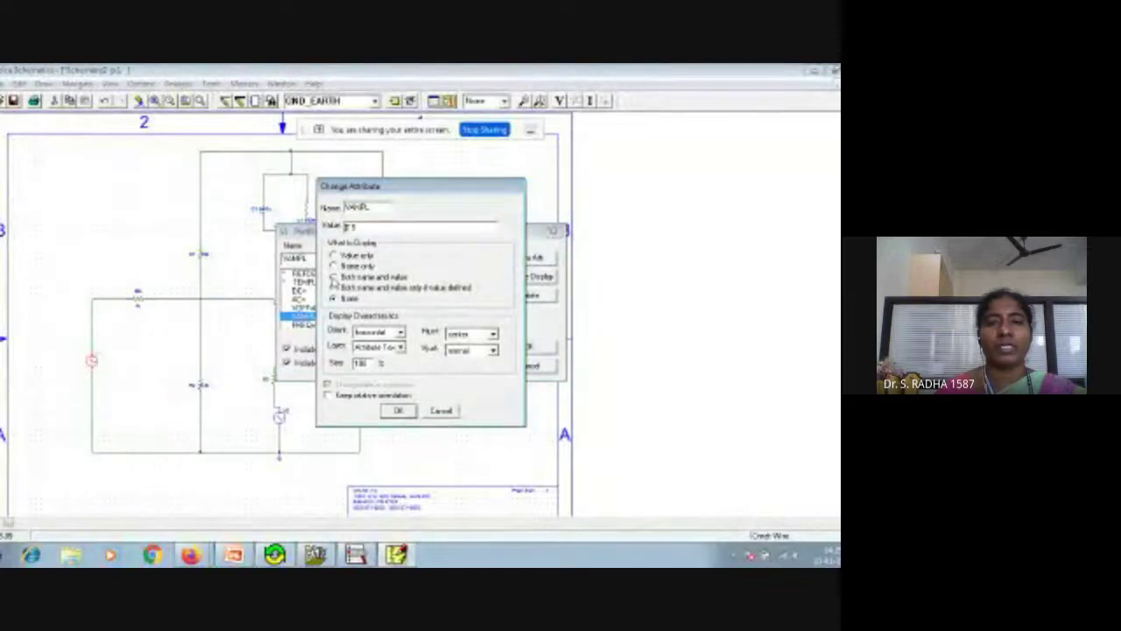
click(398, 410)
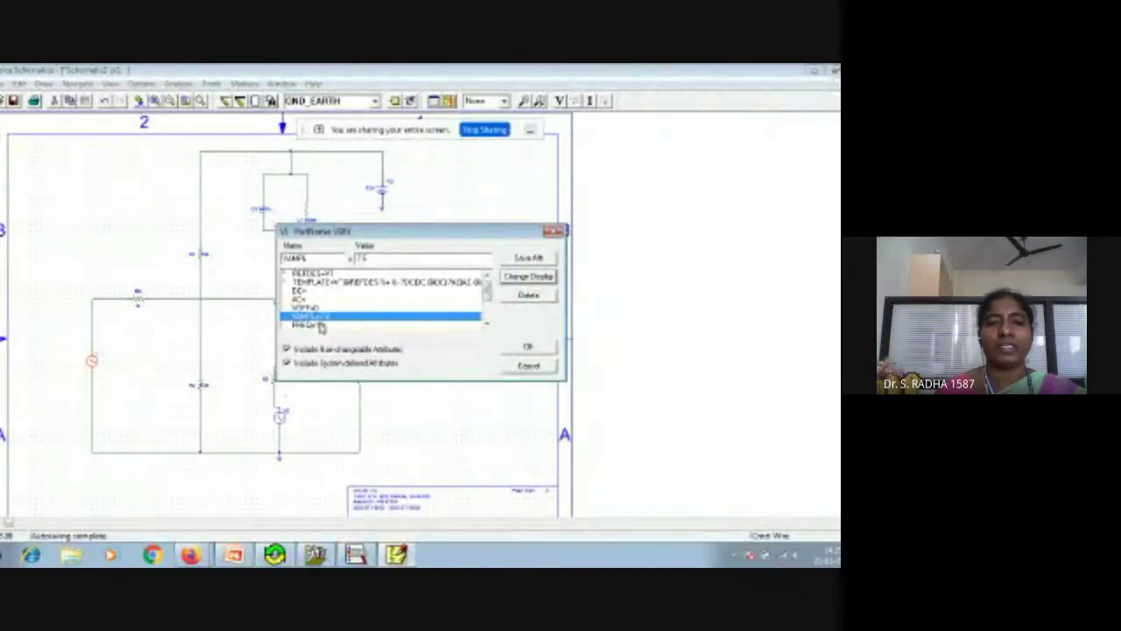
click(321, 325)
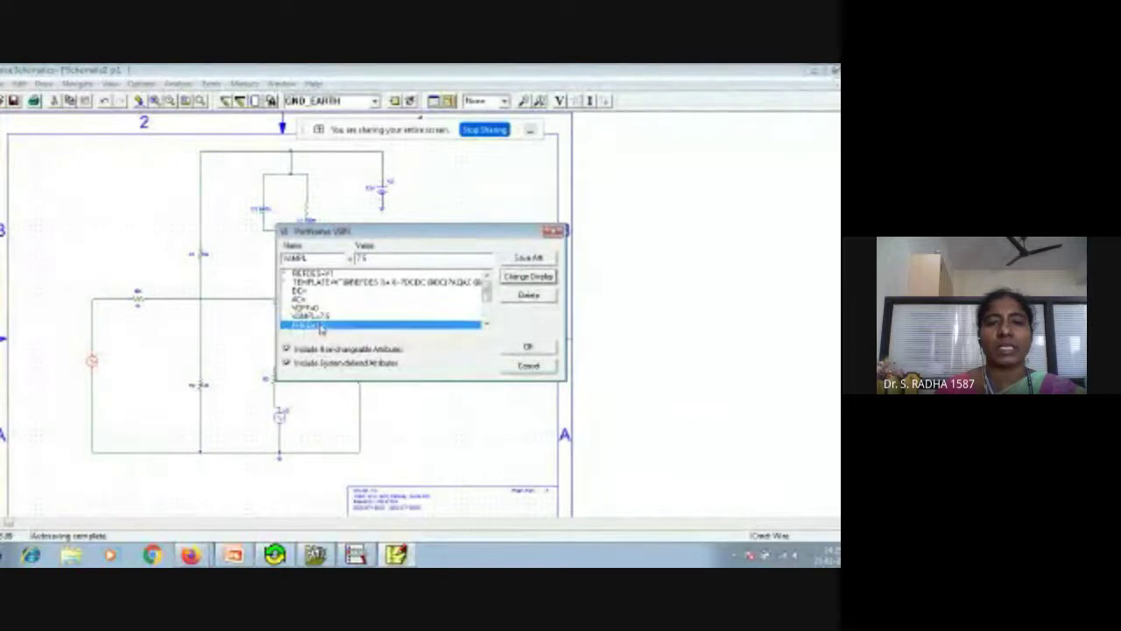
click(515, 277)
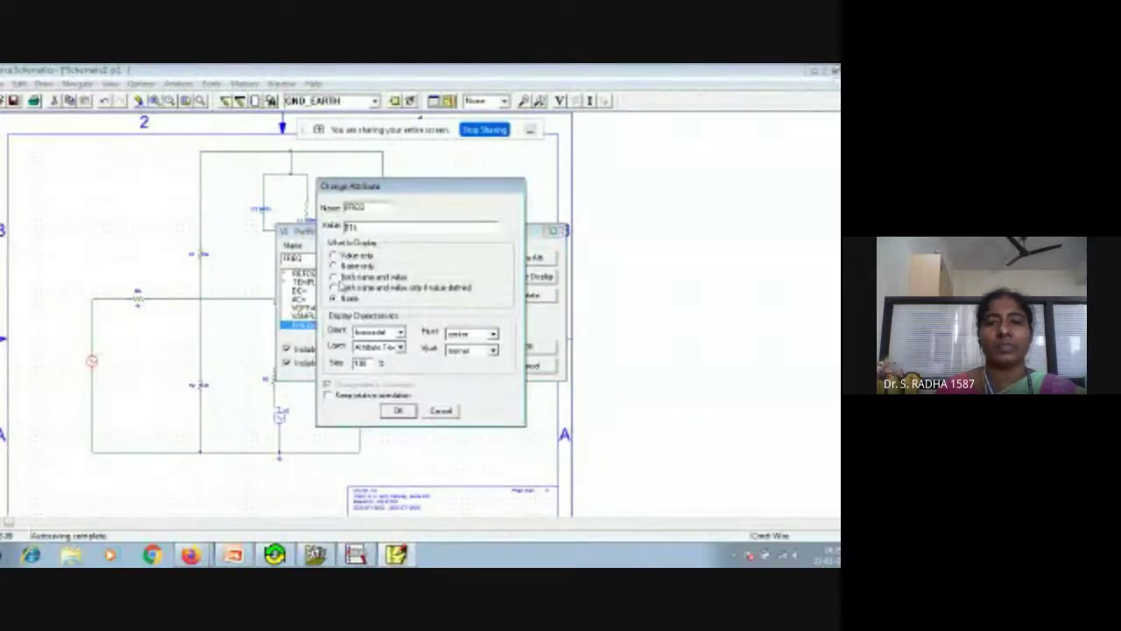
click(334, 277)
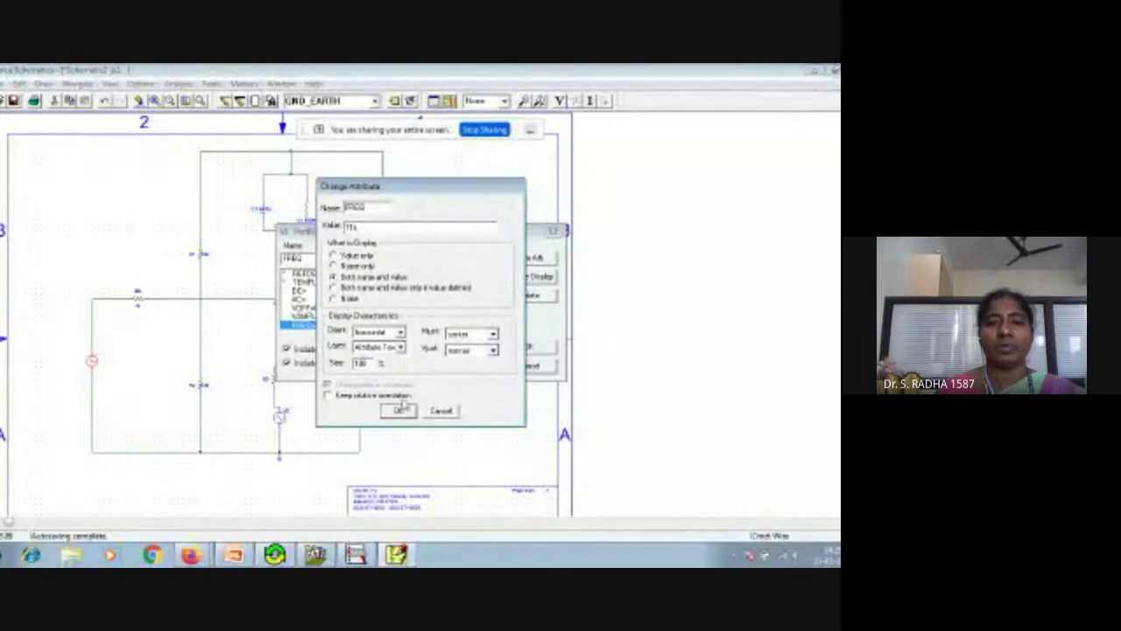
click(399, 412)
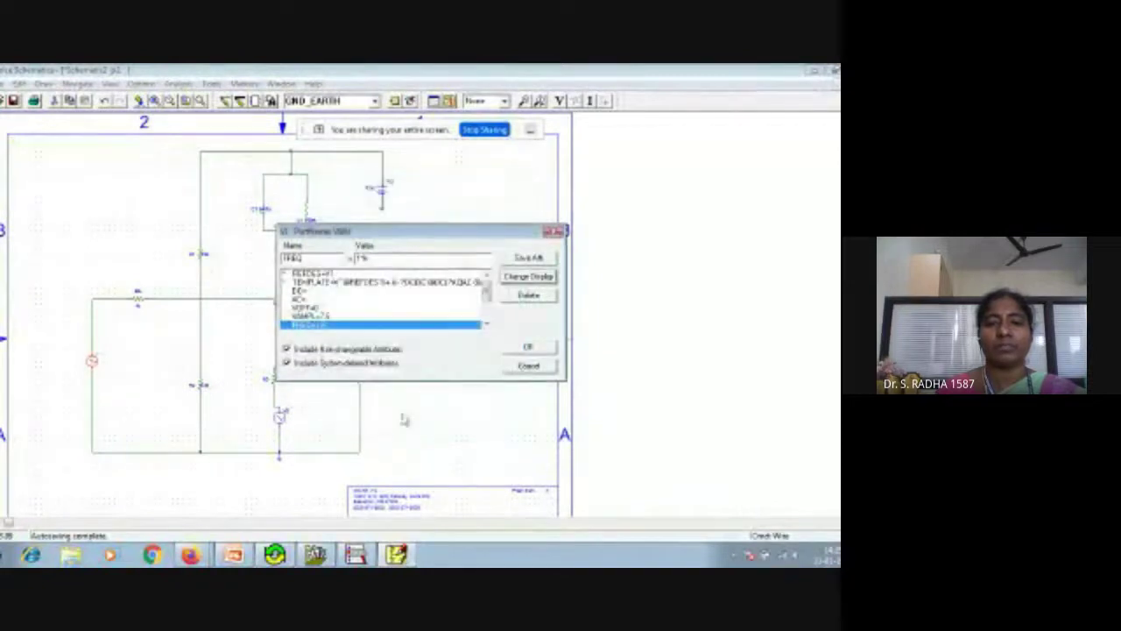
click(516, 351)
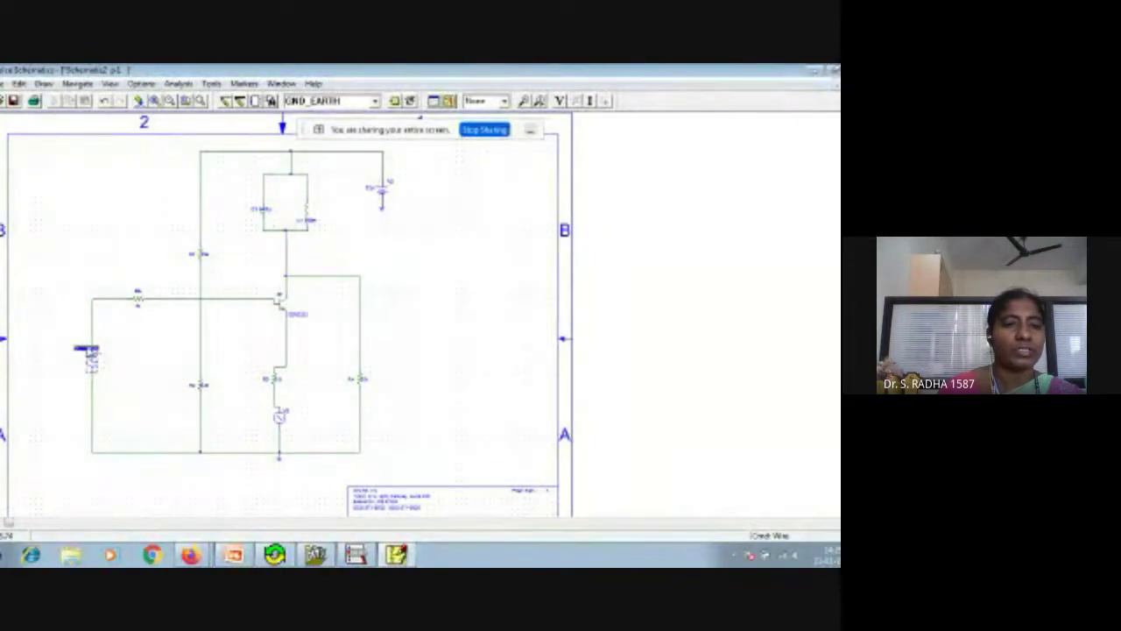
Step: Try to separate the overlapping VAMPL and FREQ labels beside source V1
click(87, 349)
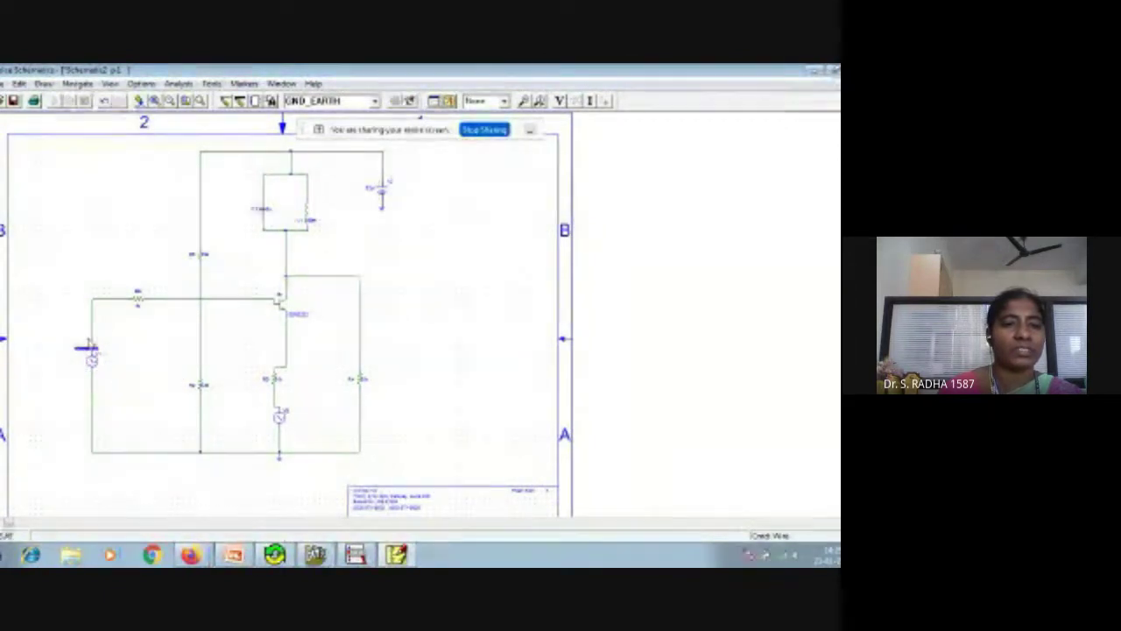
click(85, 349)
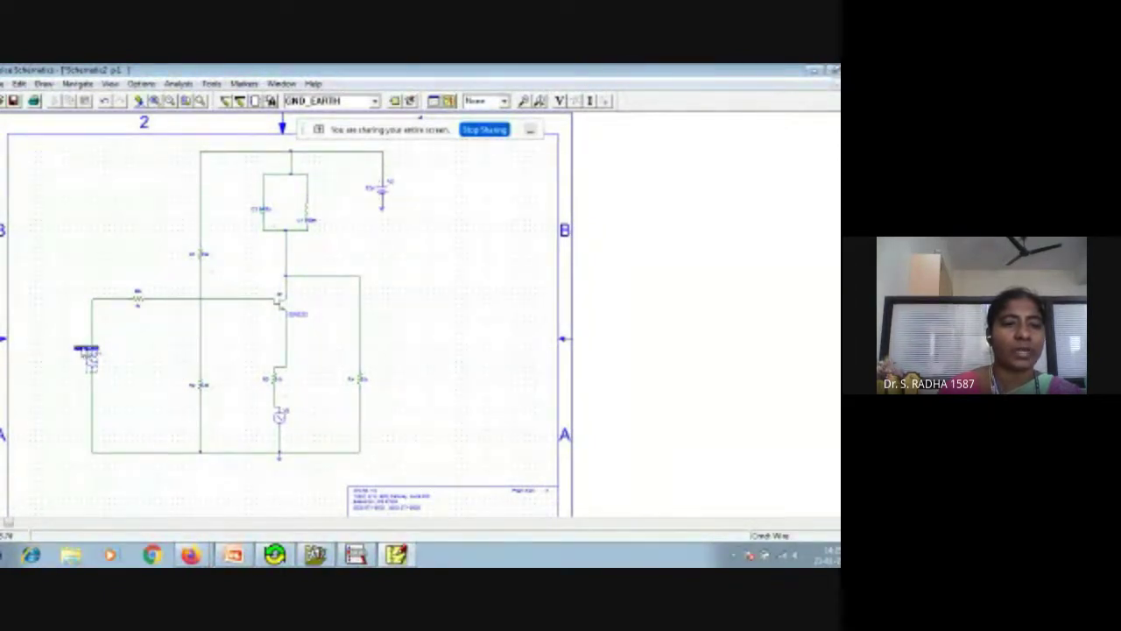
click(76, 341)
click(85, 351)
click(84, 351)
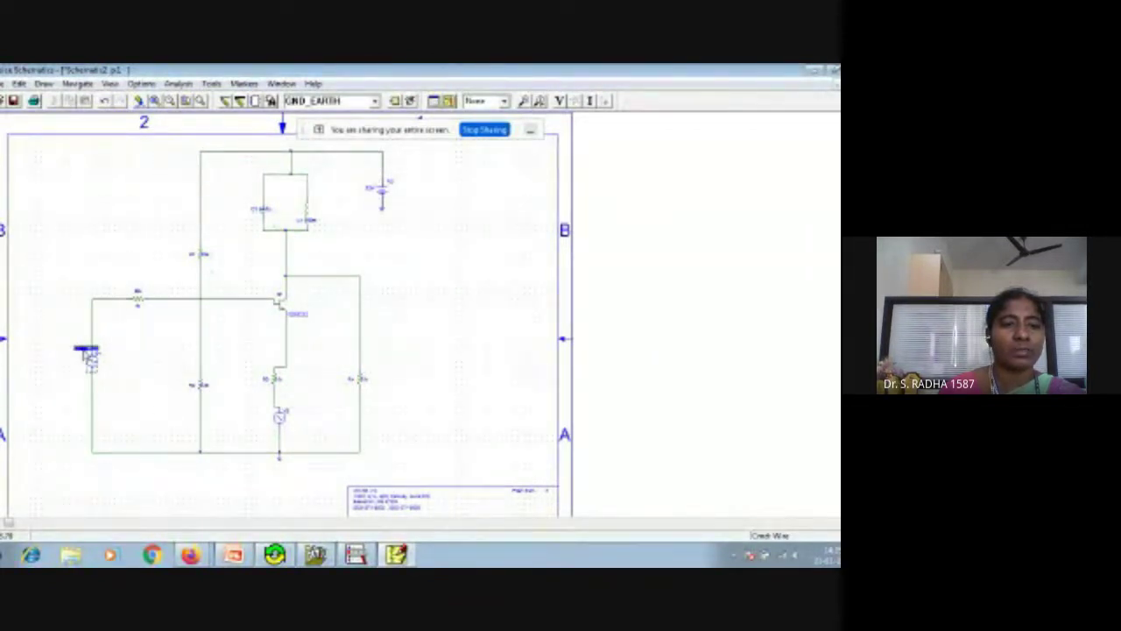
click(88, 342)
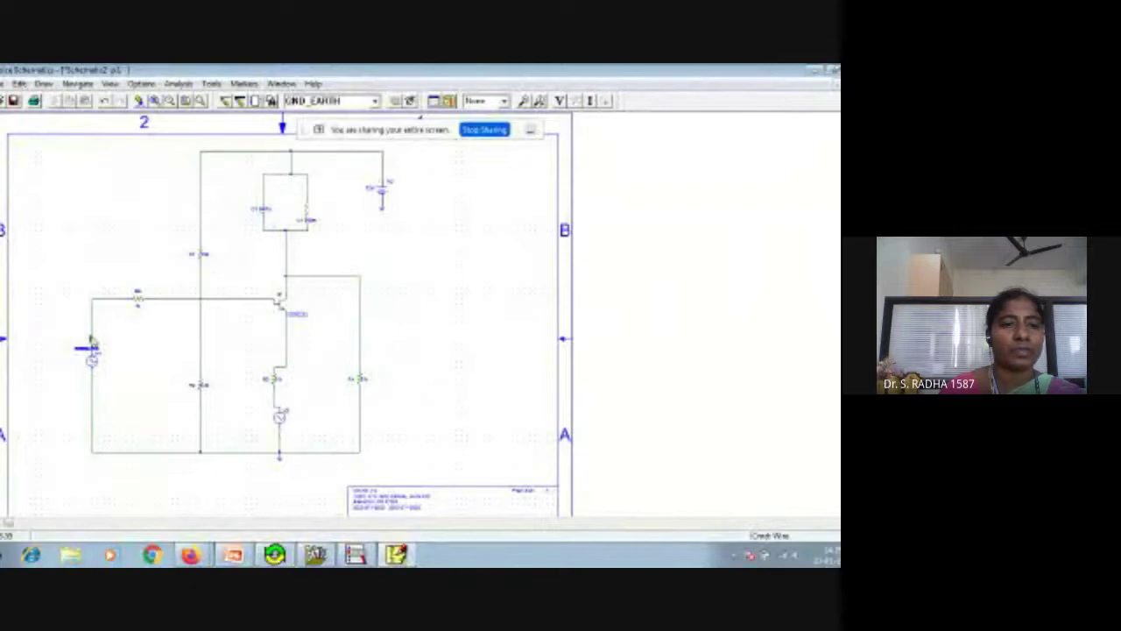
click(88, 348)
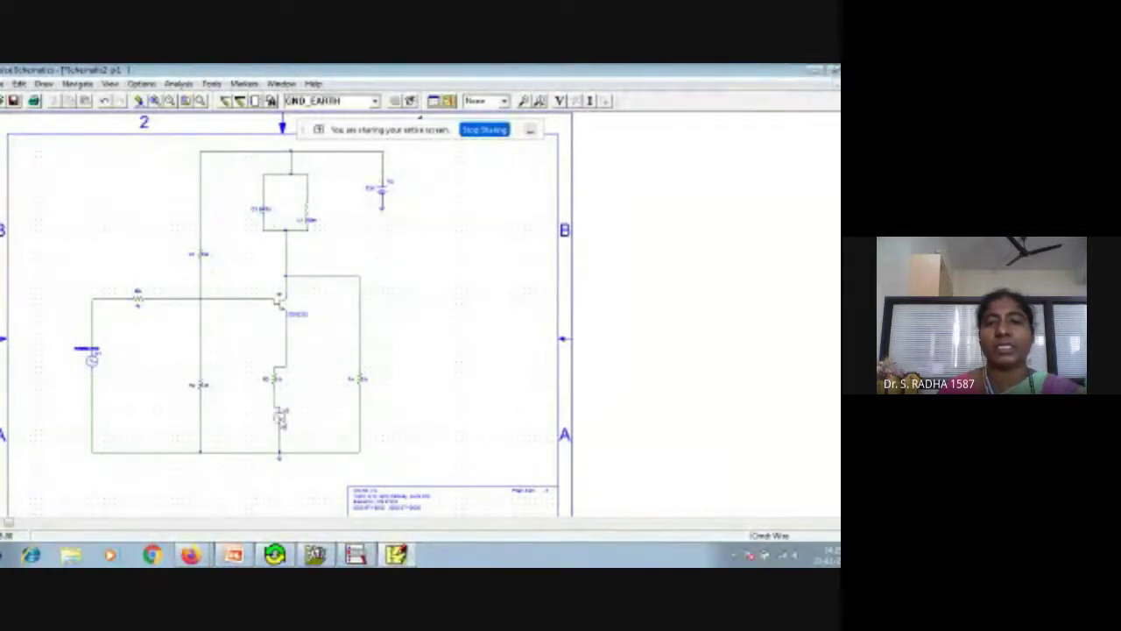
Step: Show both name and value of the VAMPL attribute of source V2 on the schematic
double_click(281, 419)
click(308, 315)
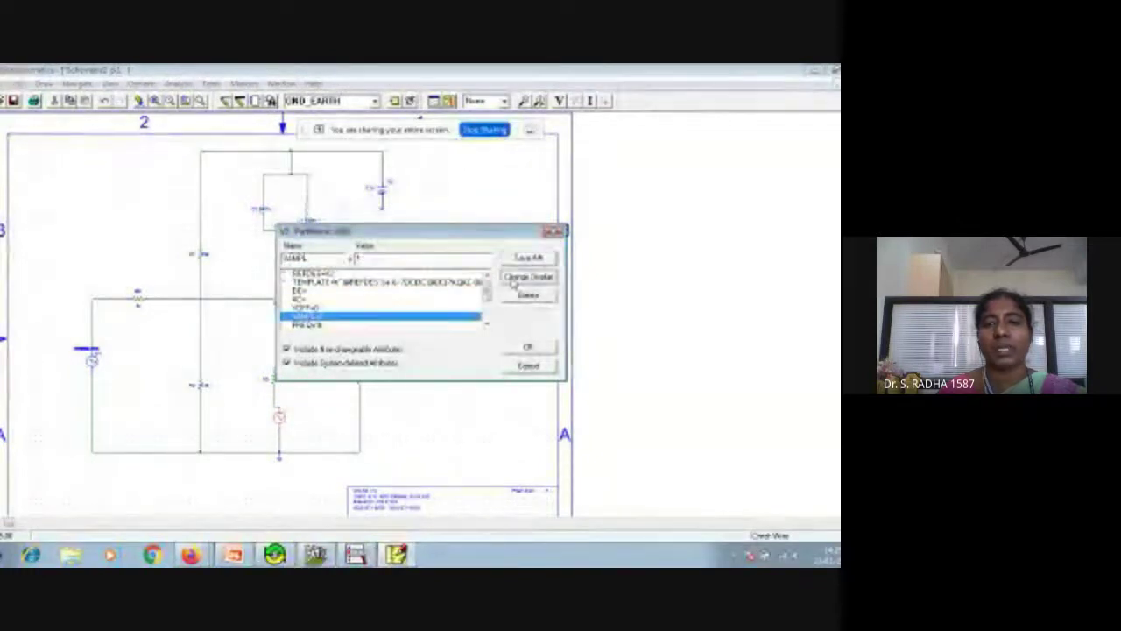
click(528, 276)
click(332, 277)
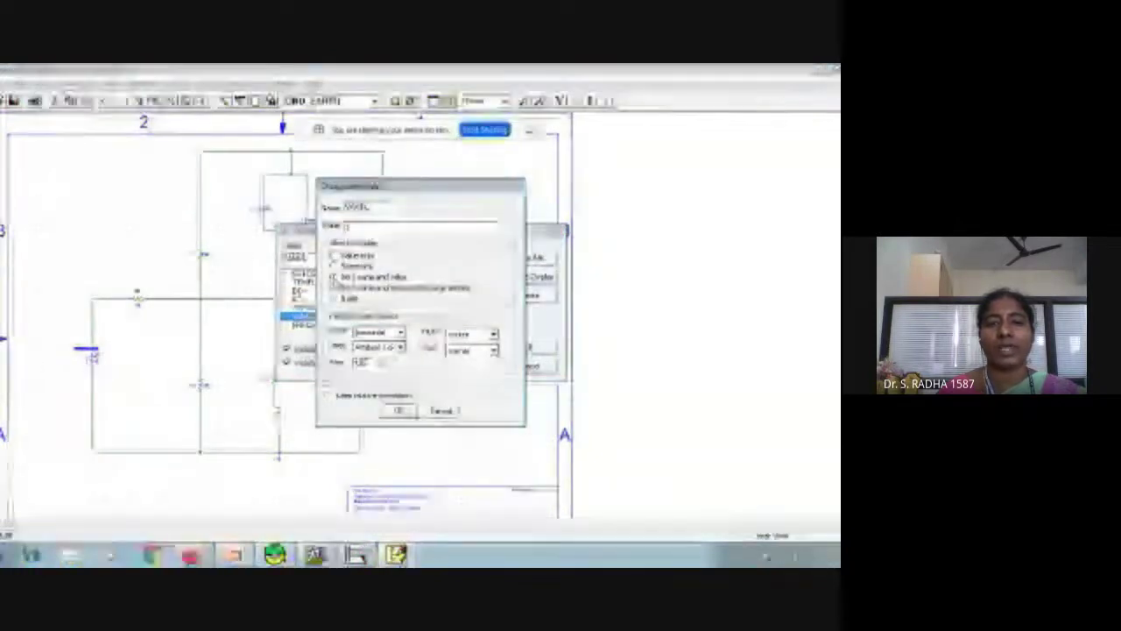
click(394, 412)
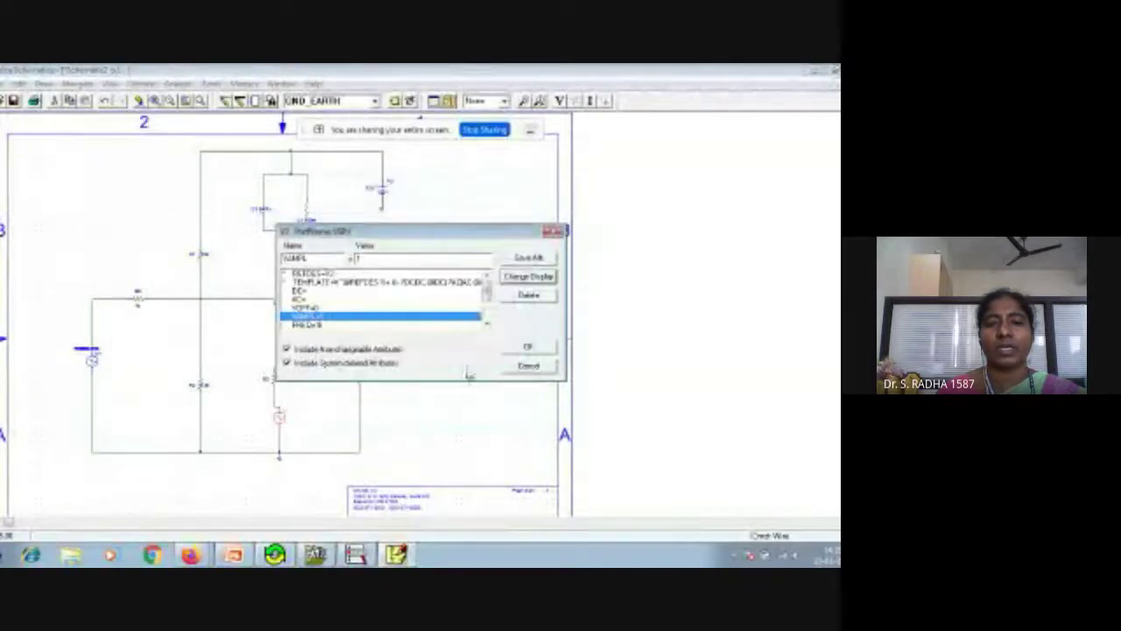
click(523, 347)
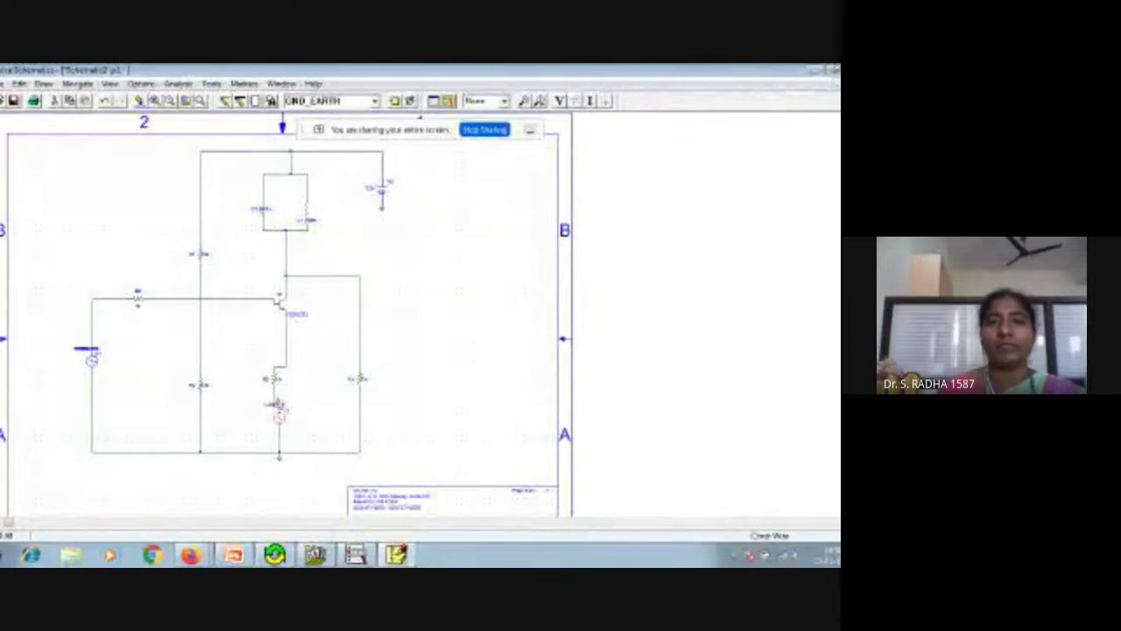
Step: Show both name and value of the FREQ attribute of source V2 on the schematic
double_click(284, 424)
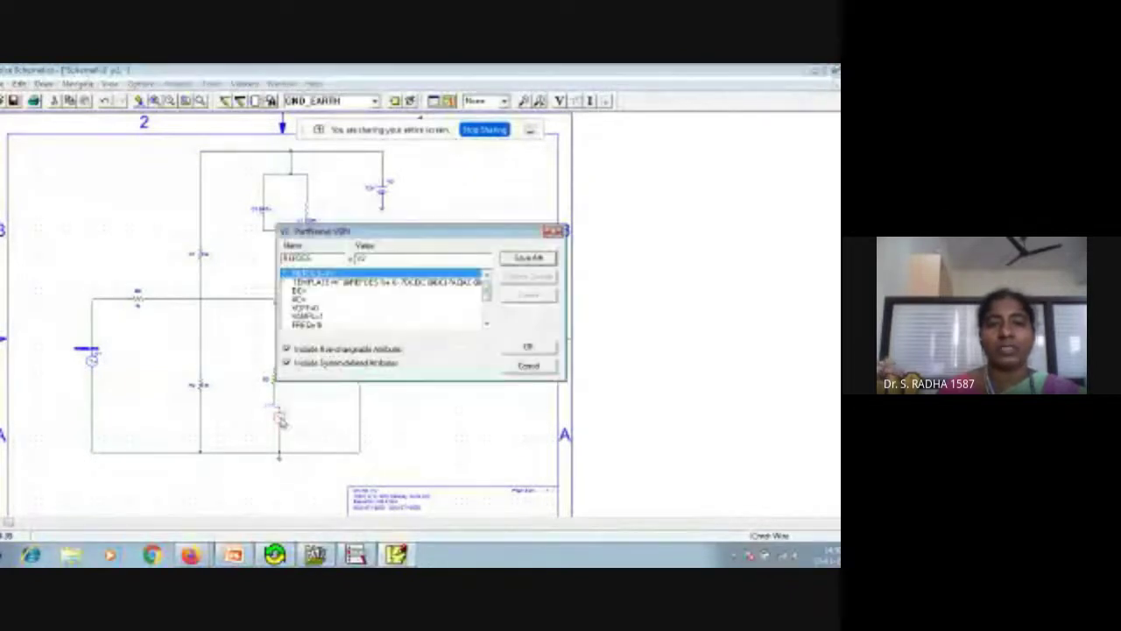
click(308, 325)
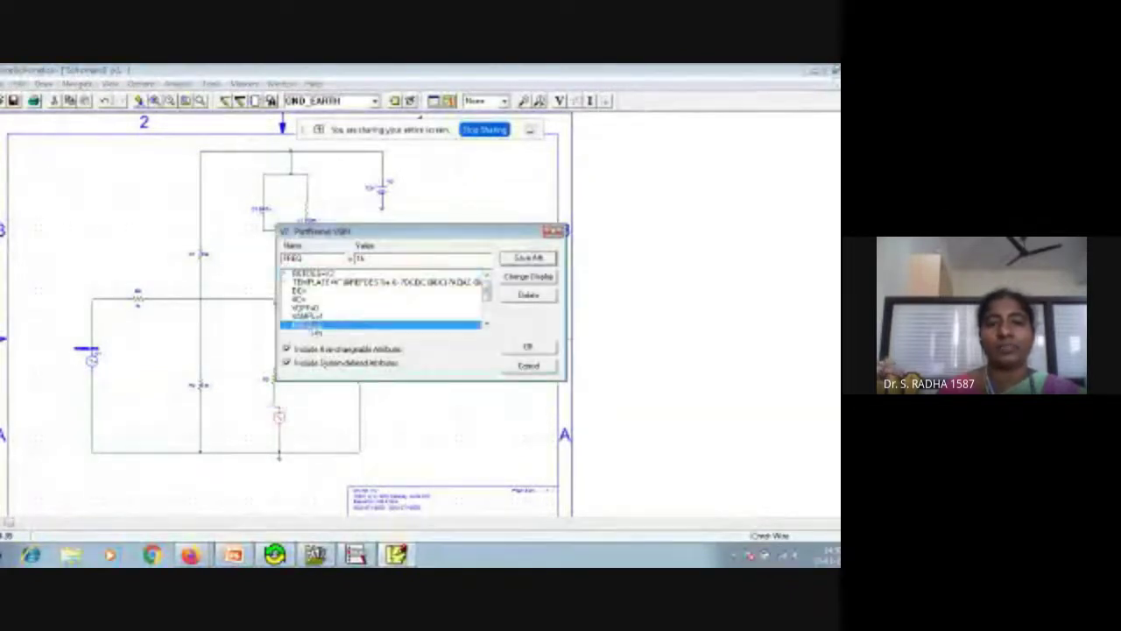
click(519, 278)
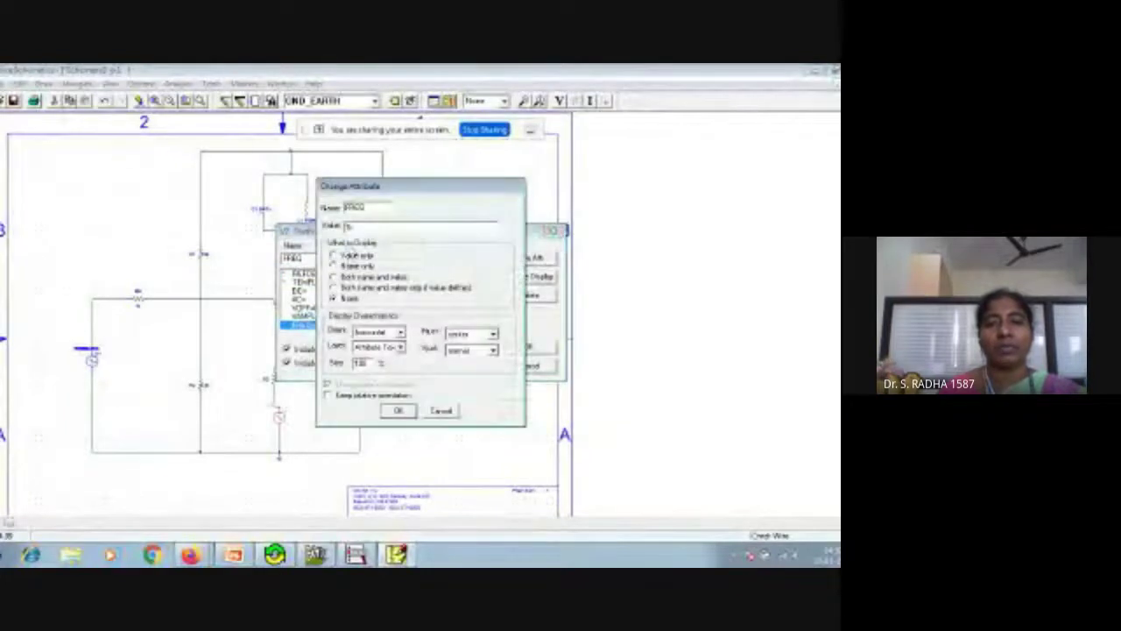
click(333, 277)
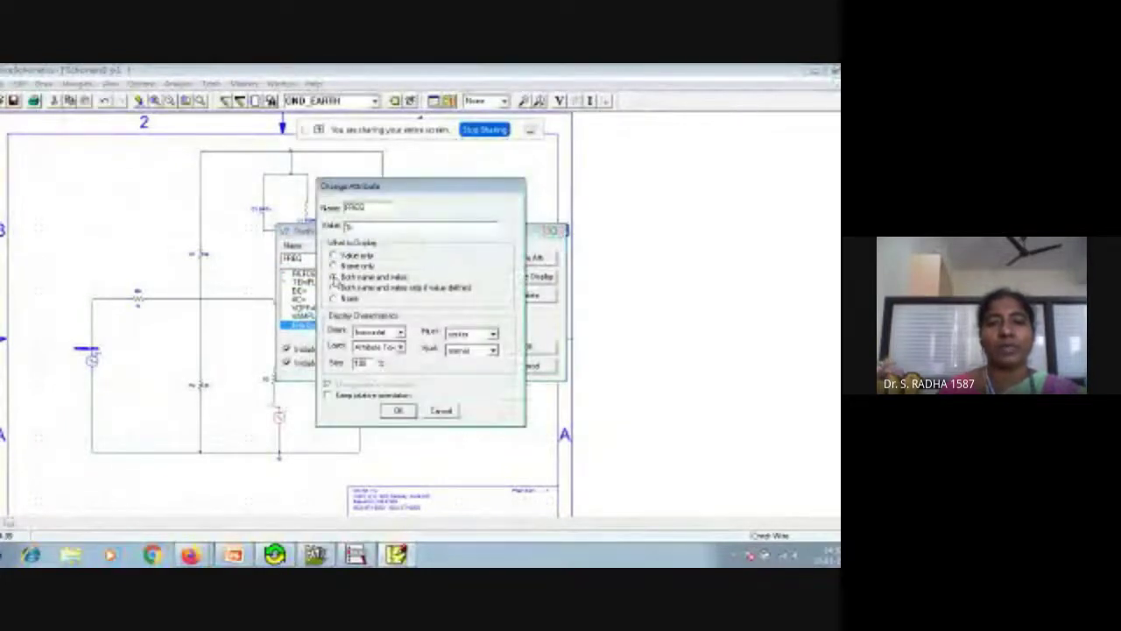
click(400, 412)
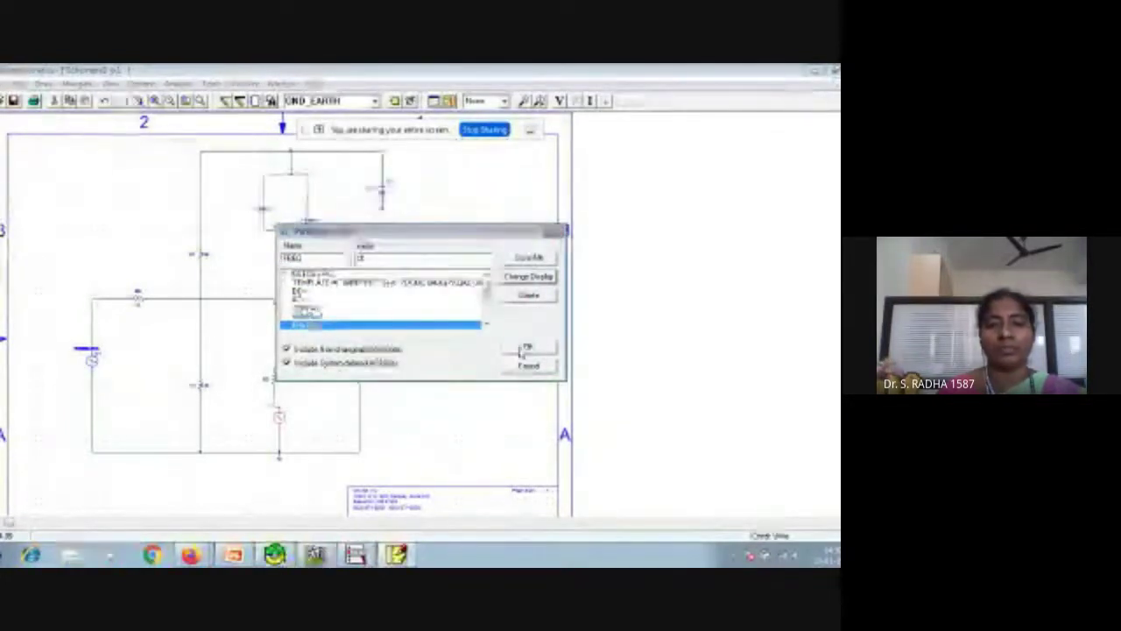
click(522, 347)
Step: Move one of the overlapping attribute labels of source V2 slightly upward, clear of the other label
click(271, 408)
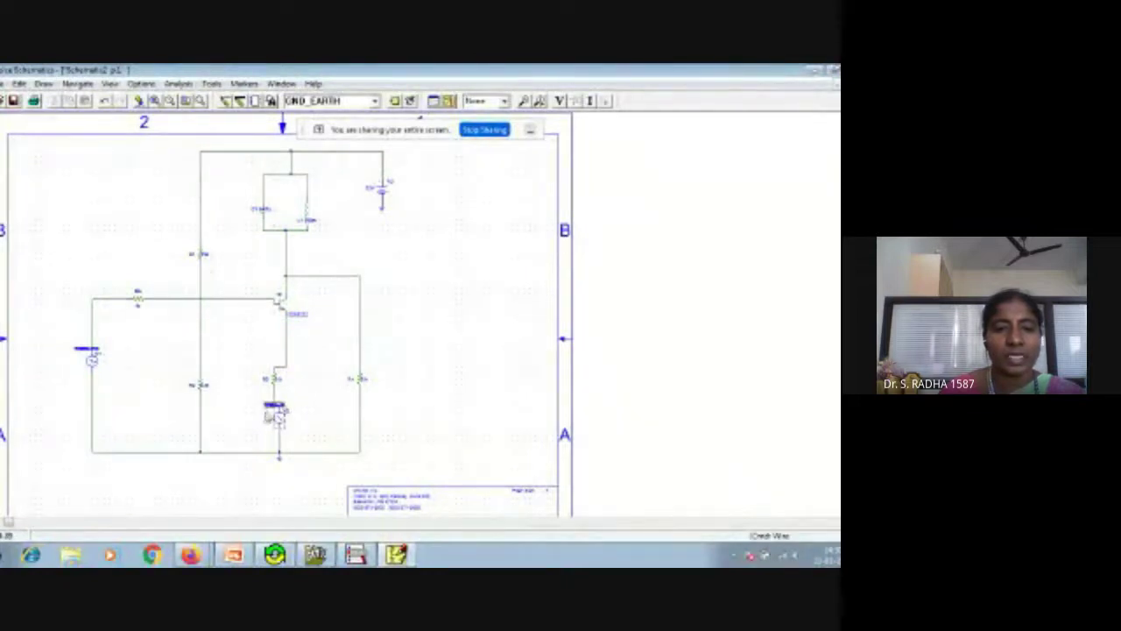
drag(268, 409, 268, 400)
click(255, 408)
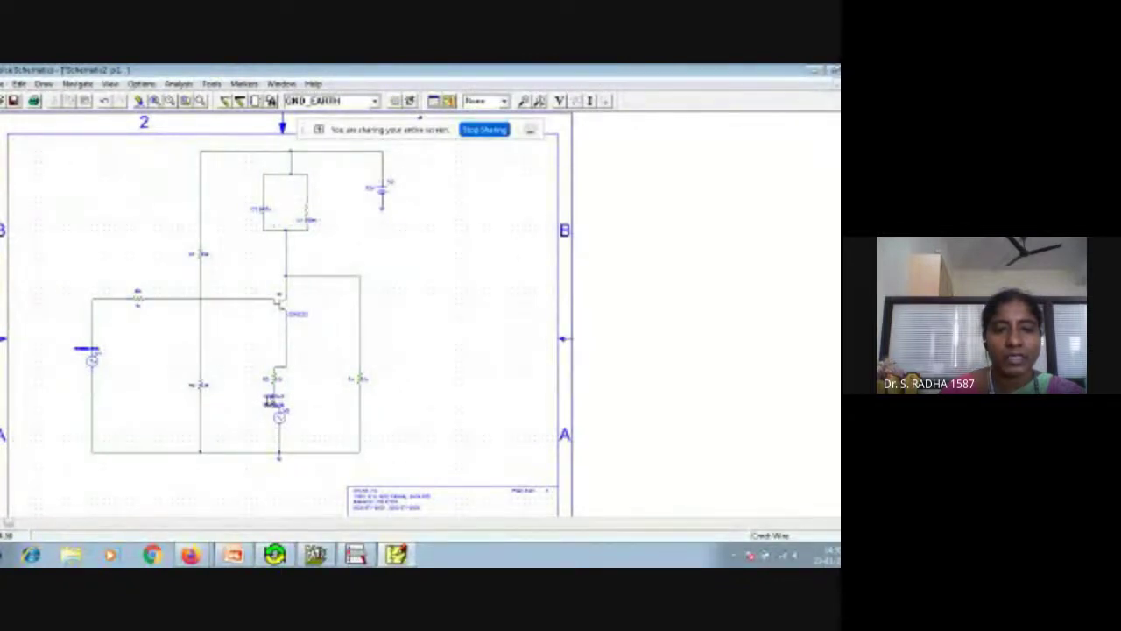
click(271, 400)
drag(271, 400, 275, 398)
click(267, 408)
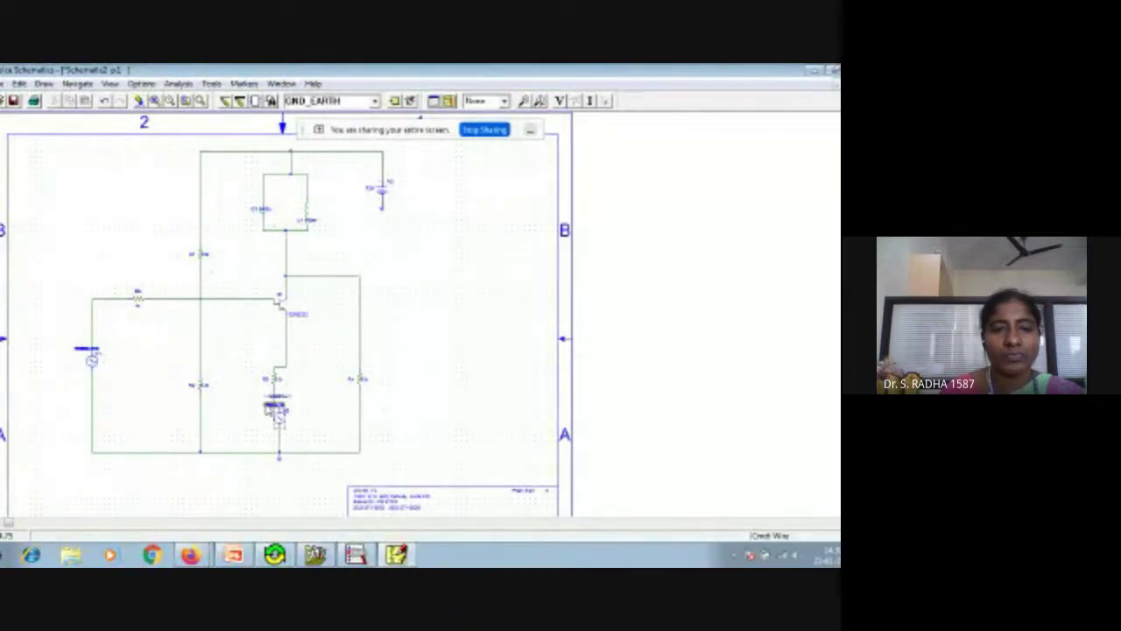
Step: Move the overlapping attribute labels beside sources V2 and V1 apart so the amplitude and frequency texts are separated
drag(267, 407, 272, 402)
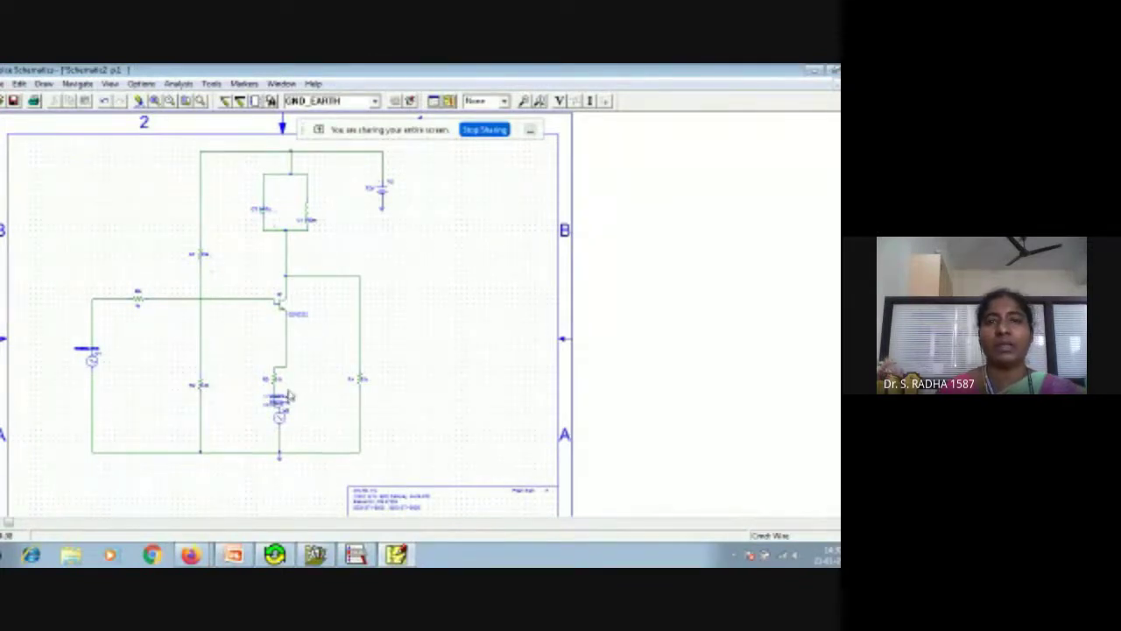
click(99, 350)
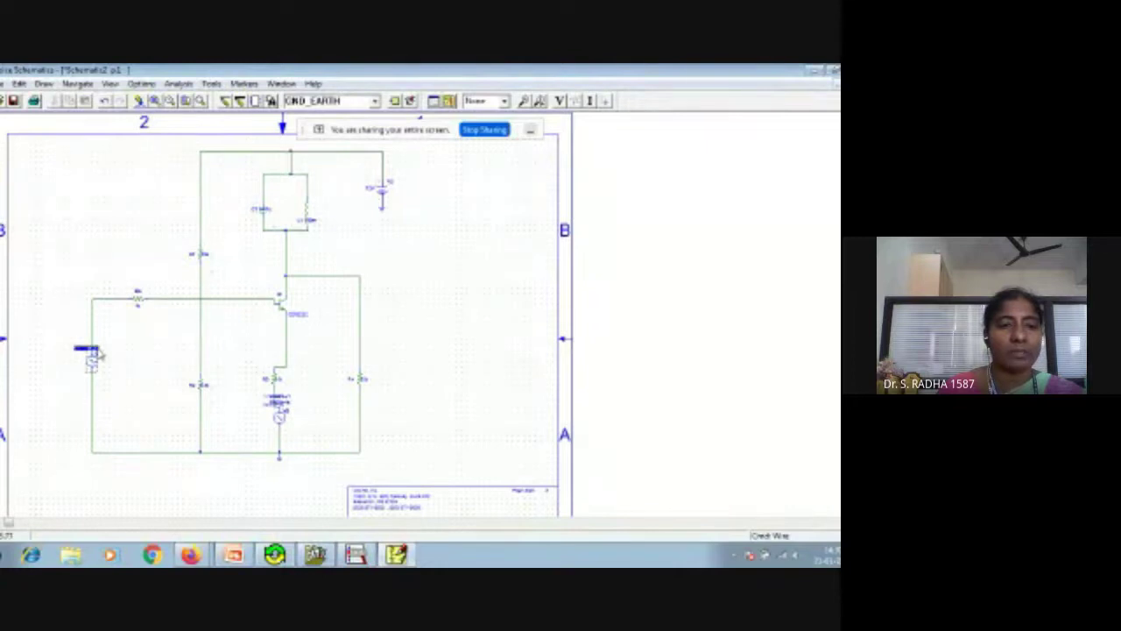
mouse_move(99, 352)
mouse_down()
mouse_move(103, 343)
mouse_move(108, 352)
mouse_up()
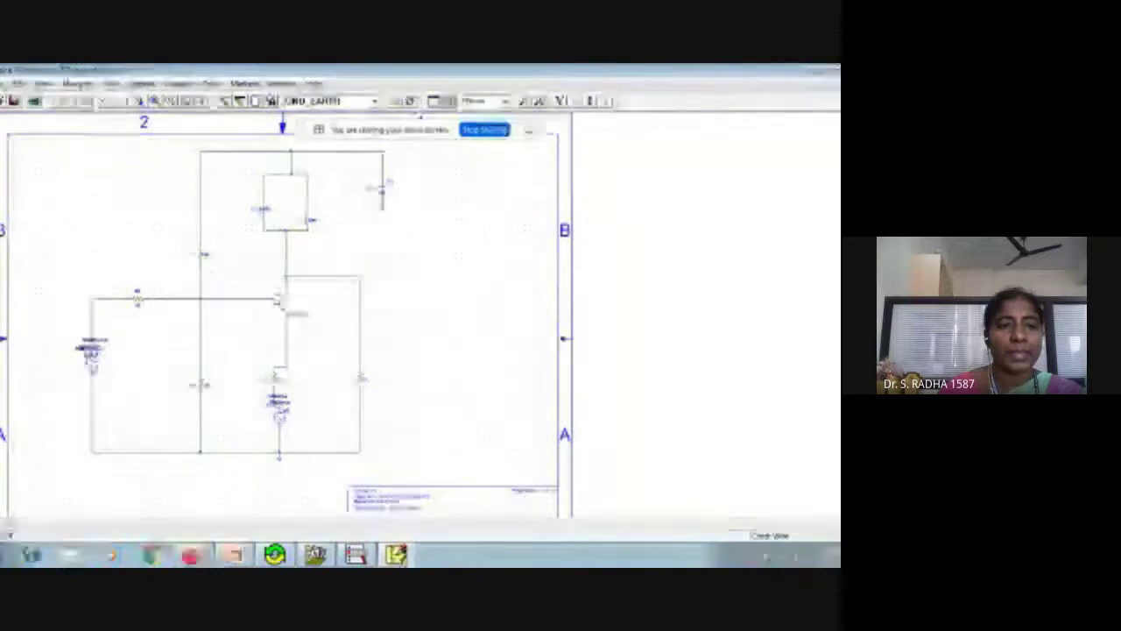
click(66, 326)
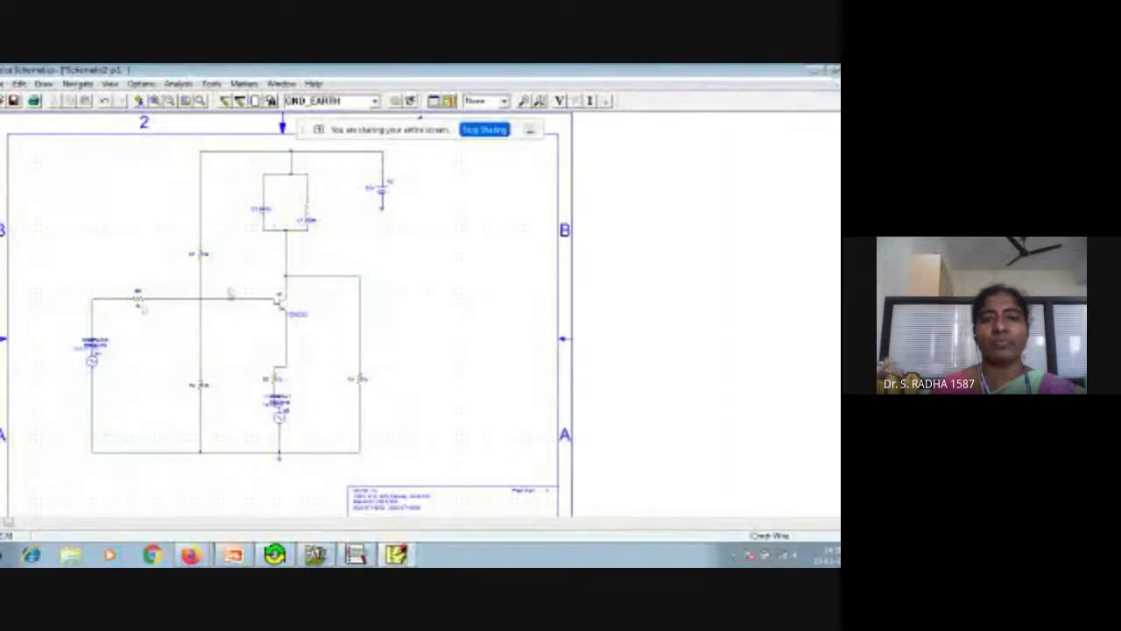
Step: Place voltage markers on the wires just above sources V2 and V1
click(524, 101)
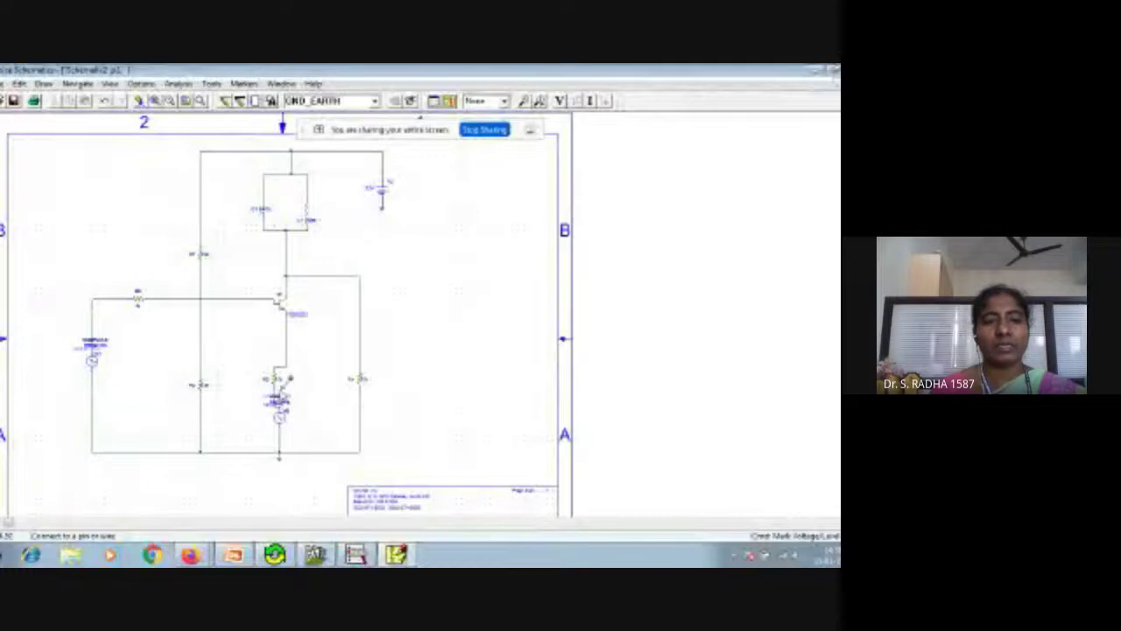
click(92, 327)
right_click(114, 237)
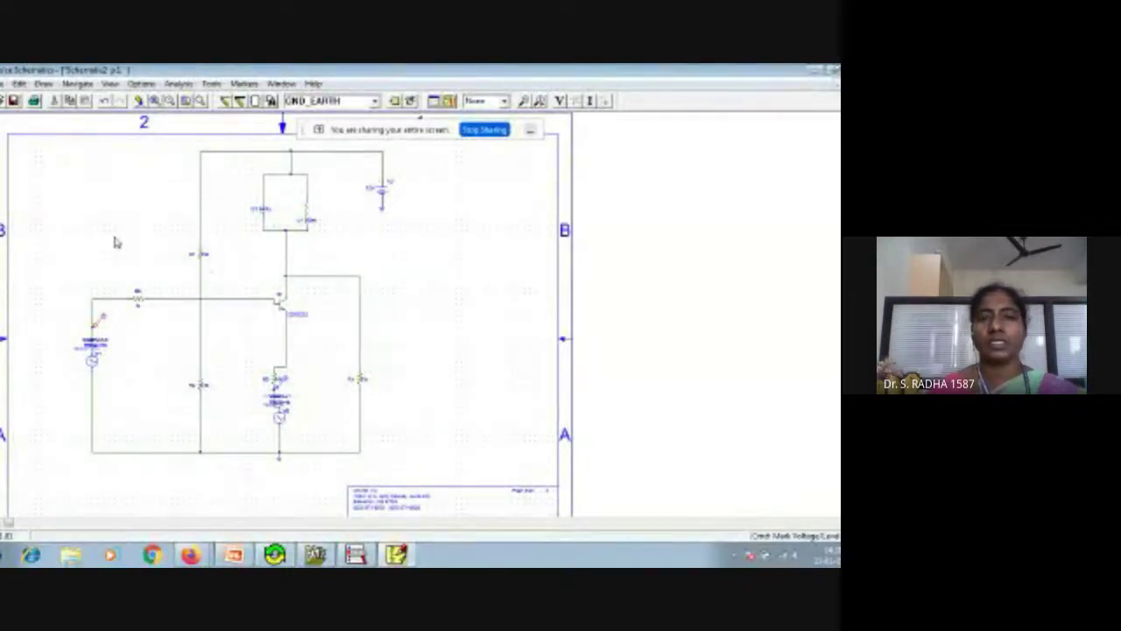
Step: Enable transient analysis in the analysis setup with a final time of 20 ms
click(178, 83)
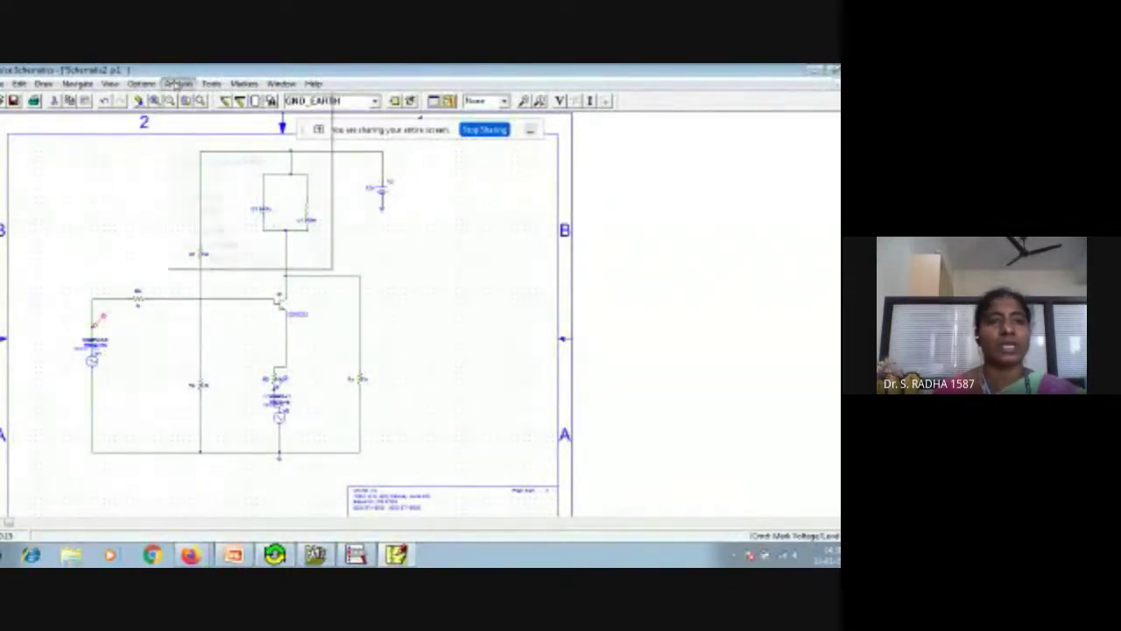
click(193, 148)
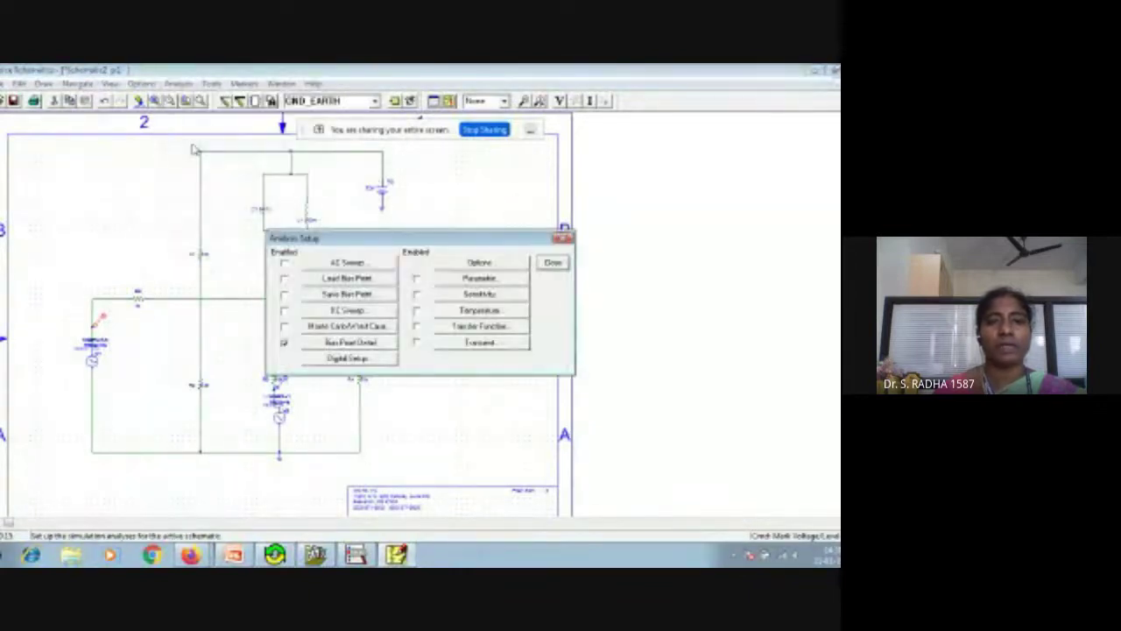
click(492, 347)
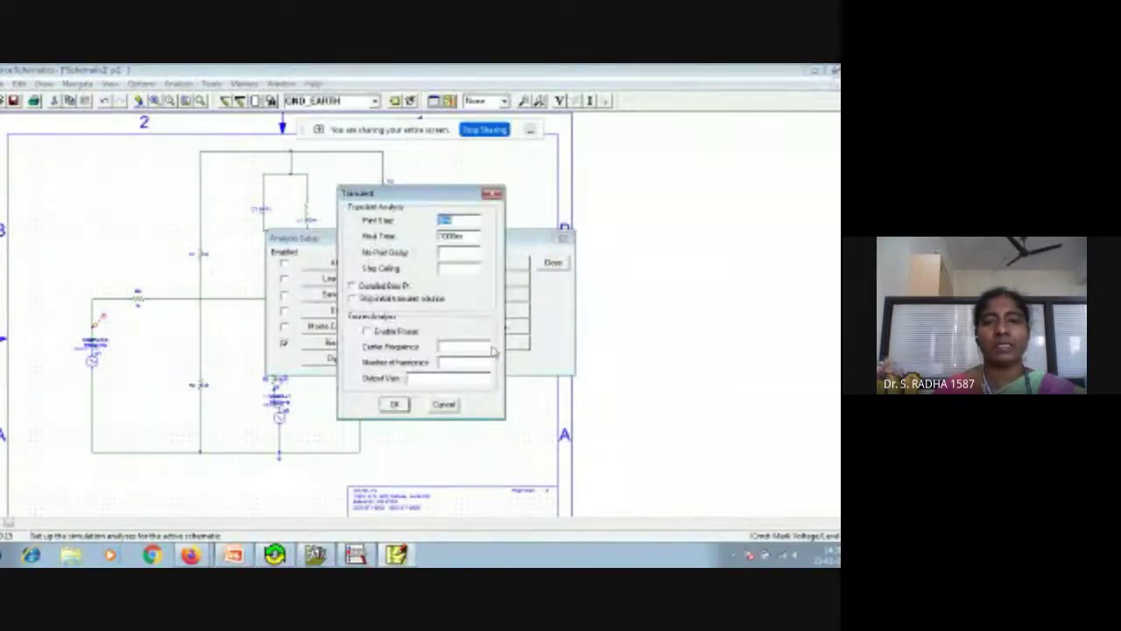
click(457, 220)
key(BackSpace)
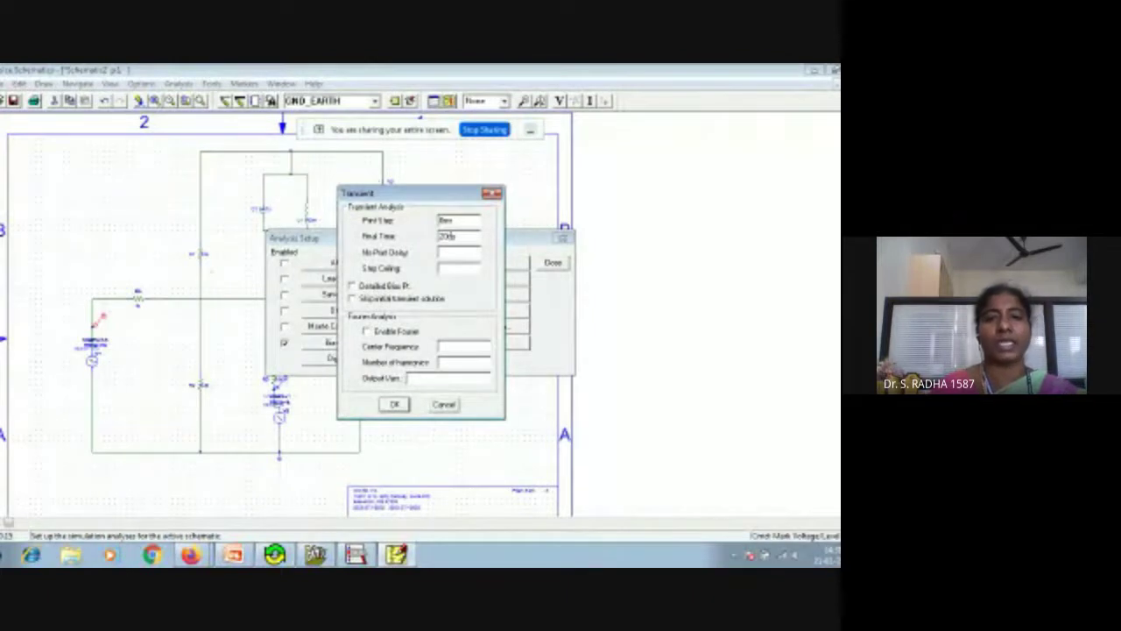
click(394, 404)
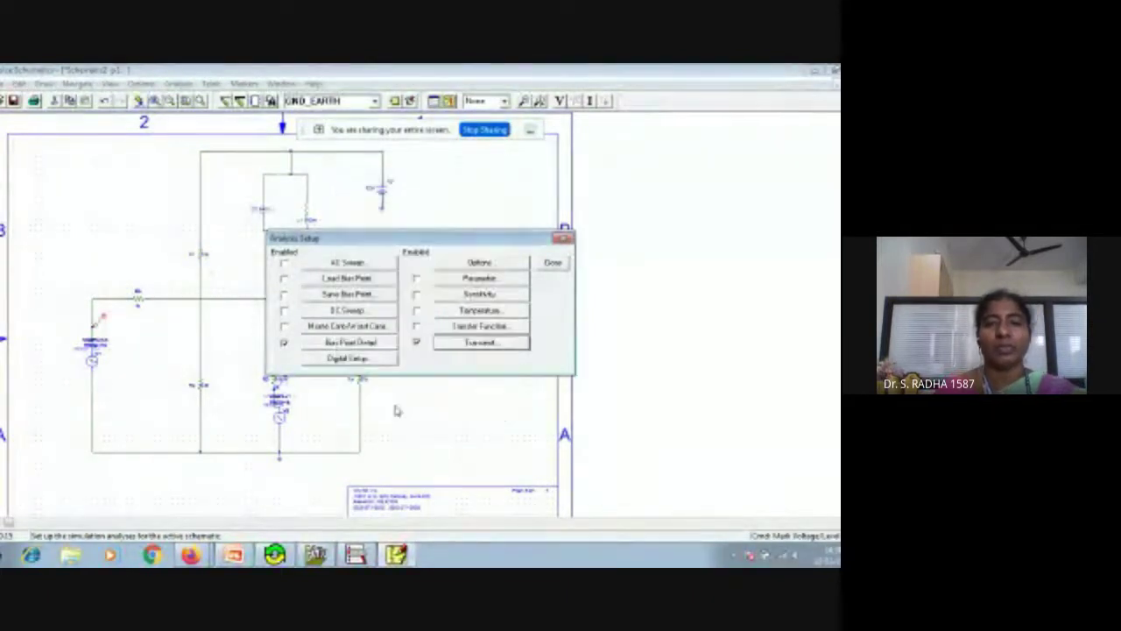
click(552, 262)
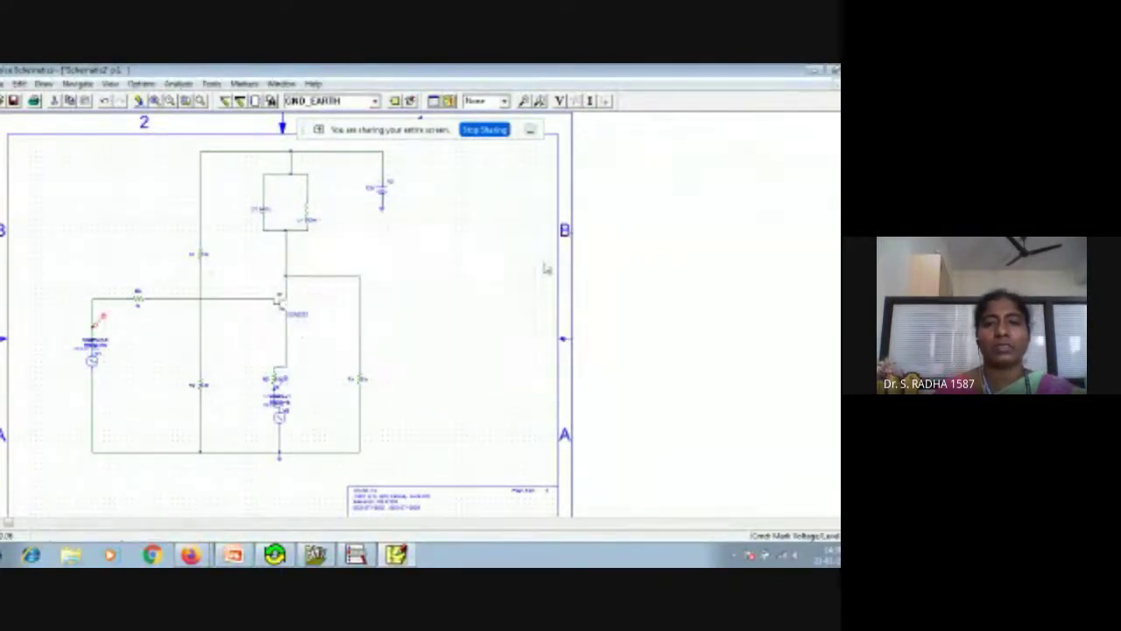
Step: Simulate the circuit, saving the schematic as AM3, and view the waveforms of both sources before returning to the schematic
click(449, 99)
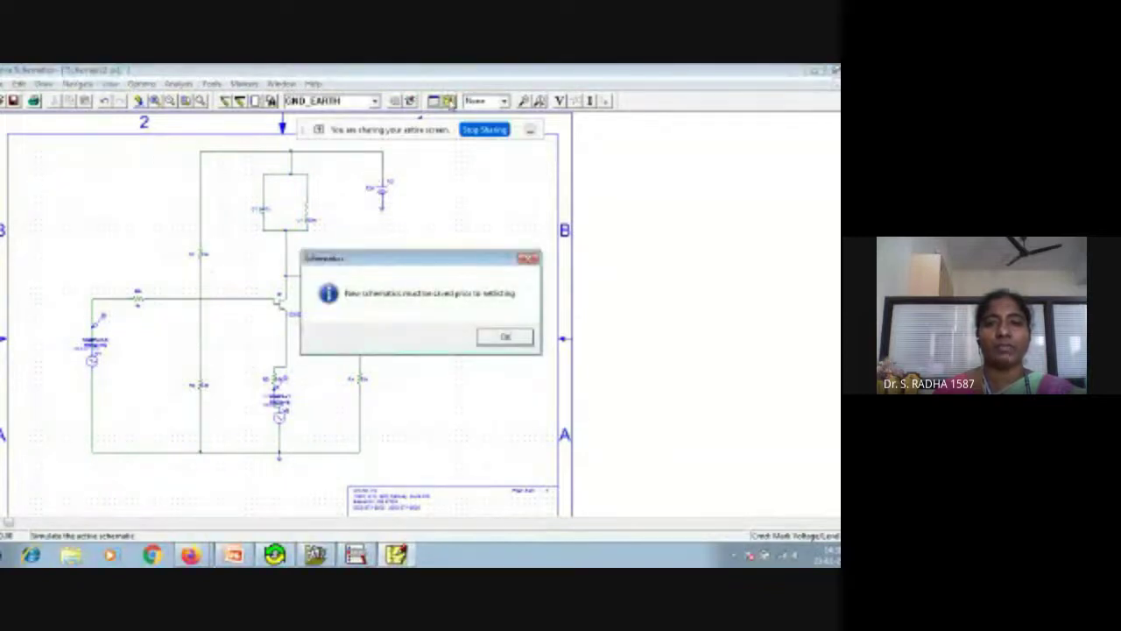
click(503, 338)
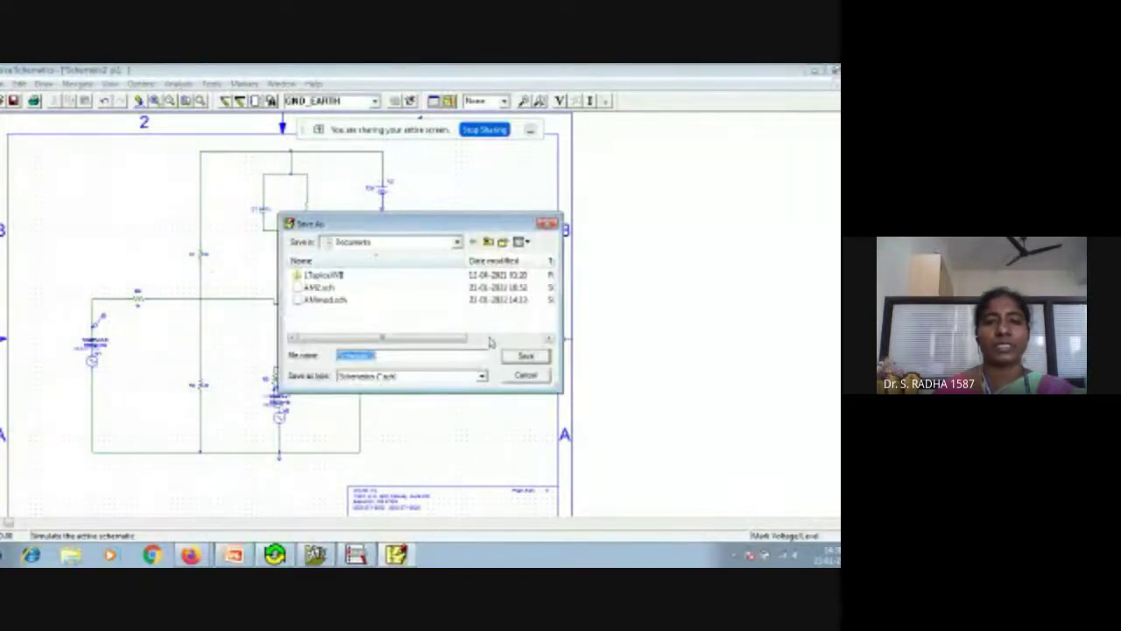
text(AM)
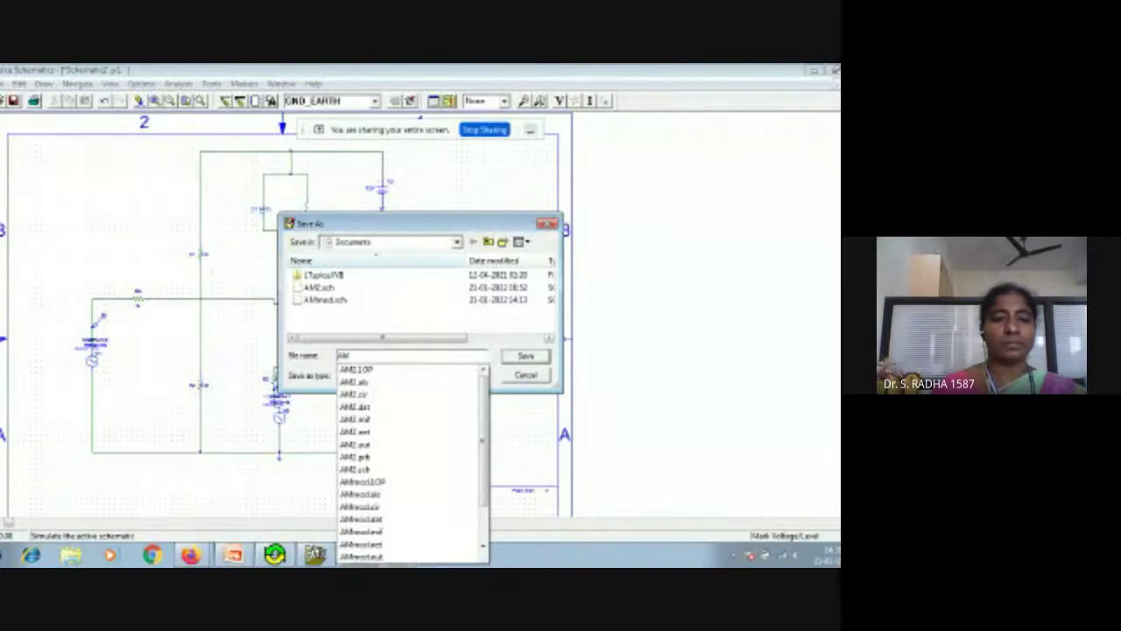
text(3)
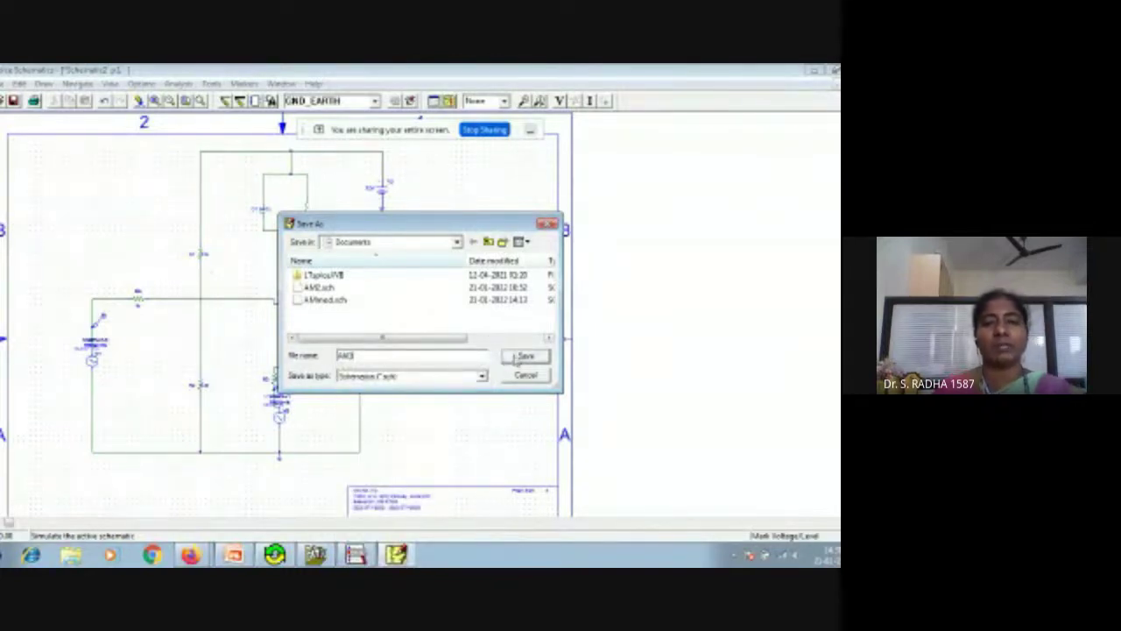
click(522, 356)
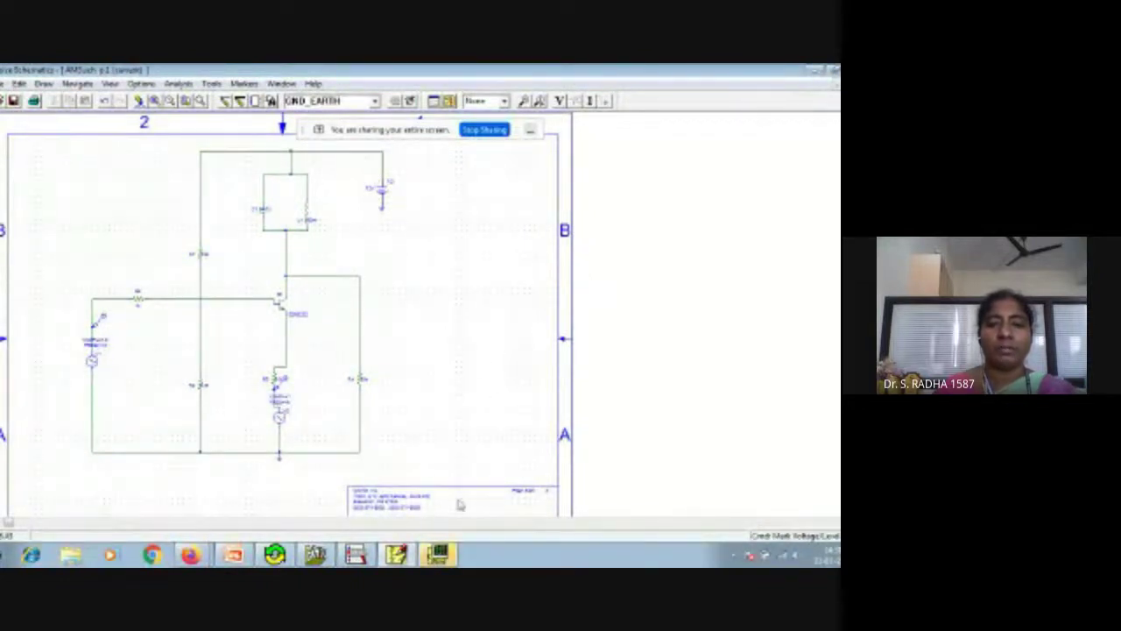
click(438, 554)
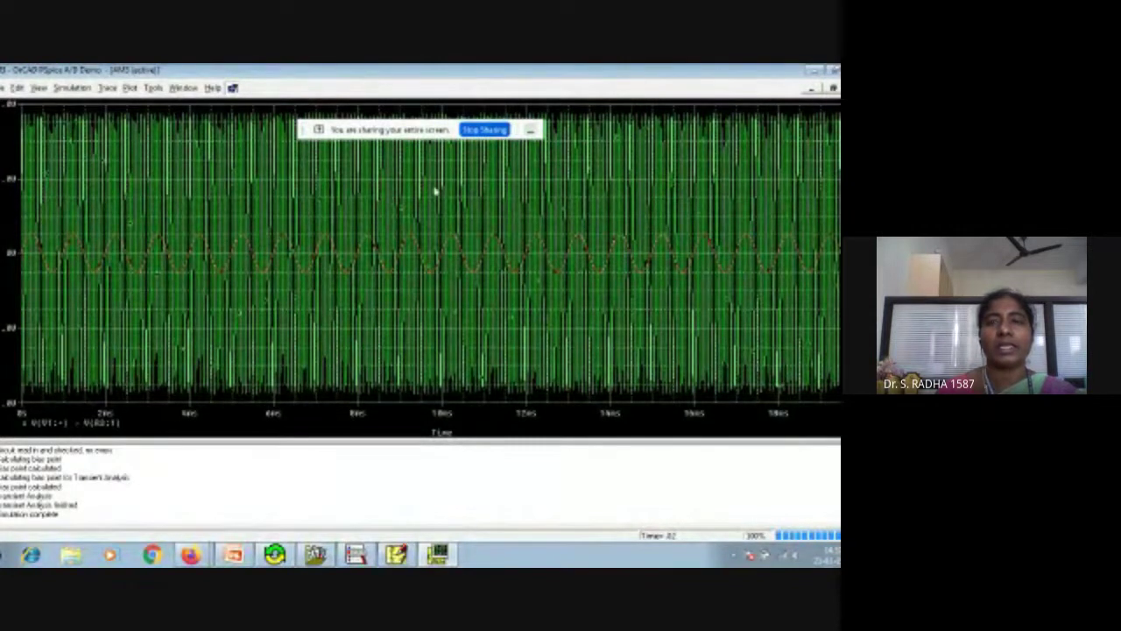
key(alt+F4)
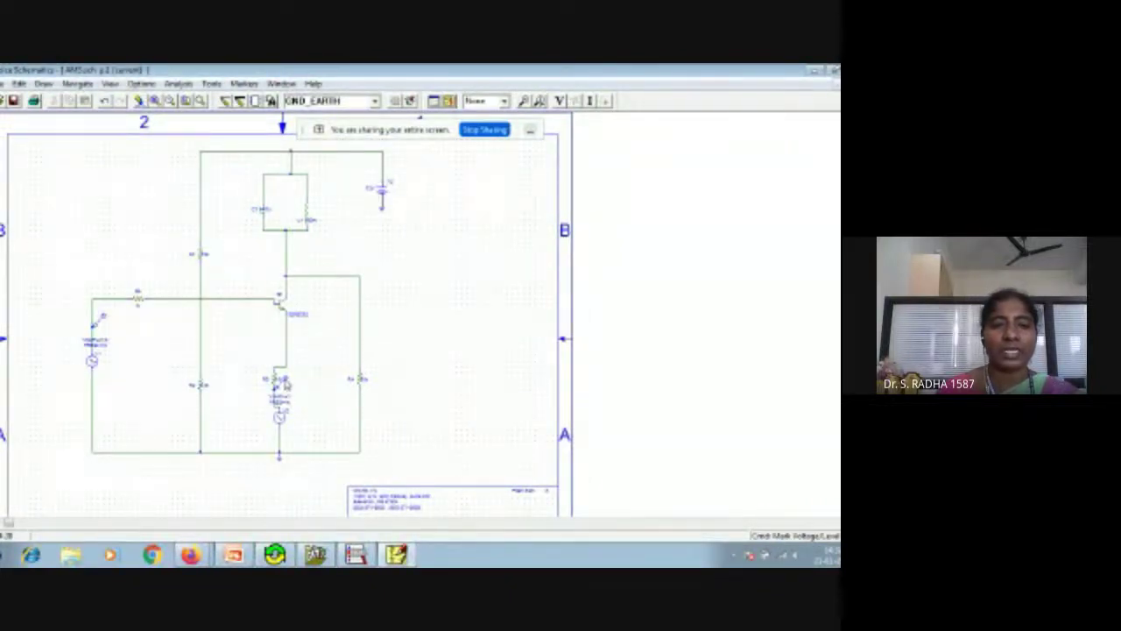
Step: Delete the voltage marker above source V2 and rerun the simulation to view only the V1 waveform
click(282, 385)
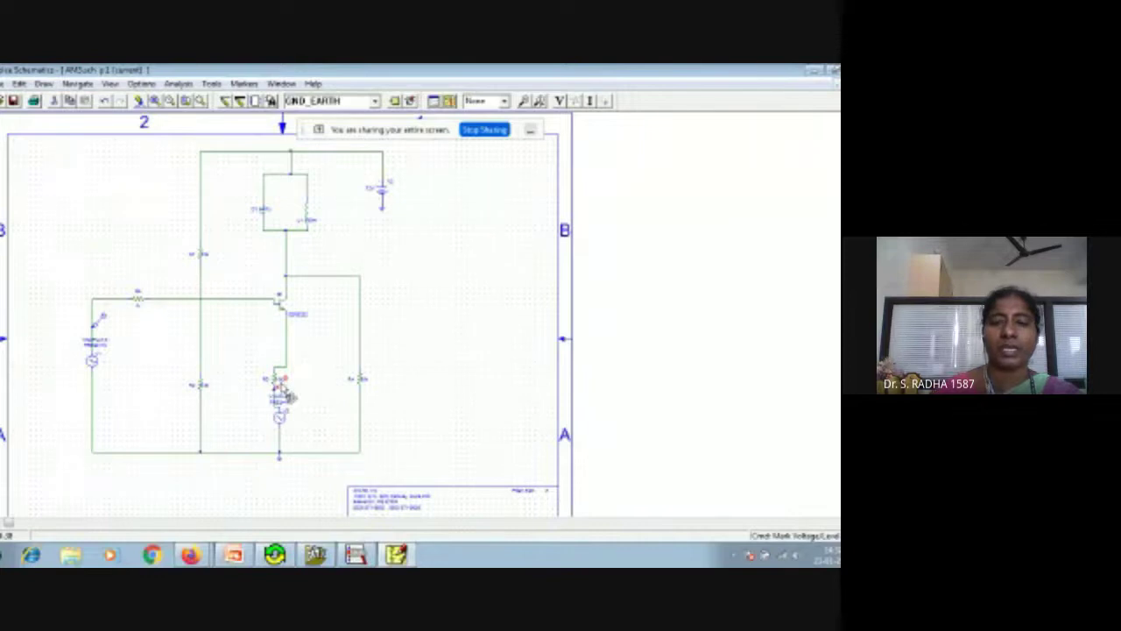
key(Delete)
click(446, 101)
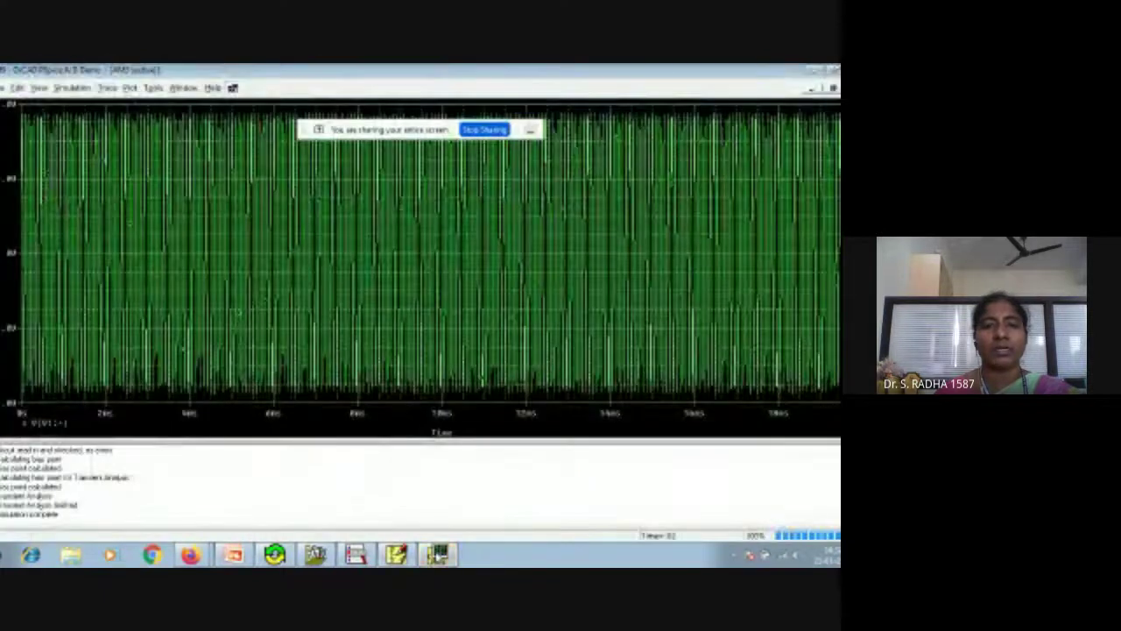
key(alt+F4)
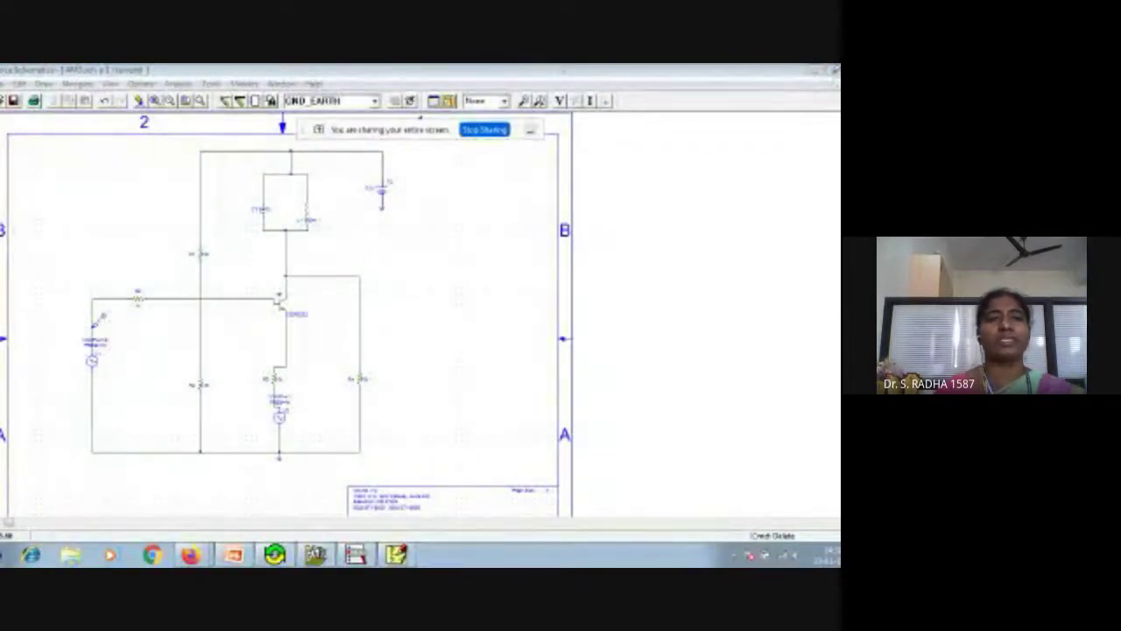
Step: Set the transient analysis final time to 5 ms
click(180, 84)
click(195, 147)
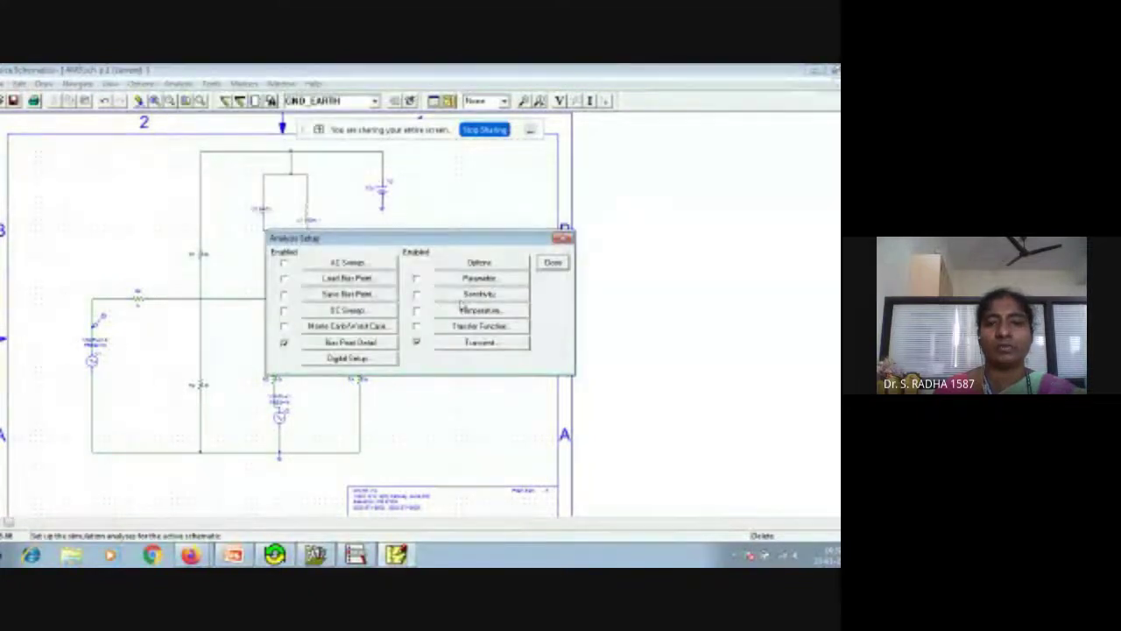
click(481, 343)
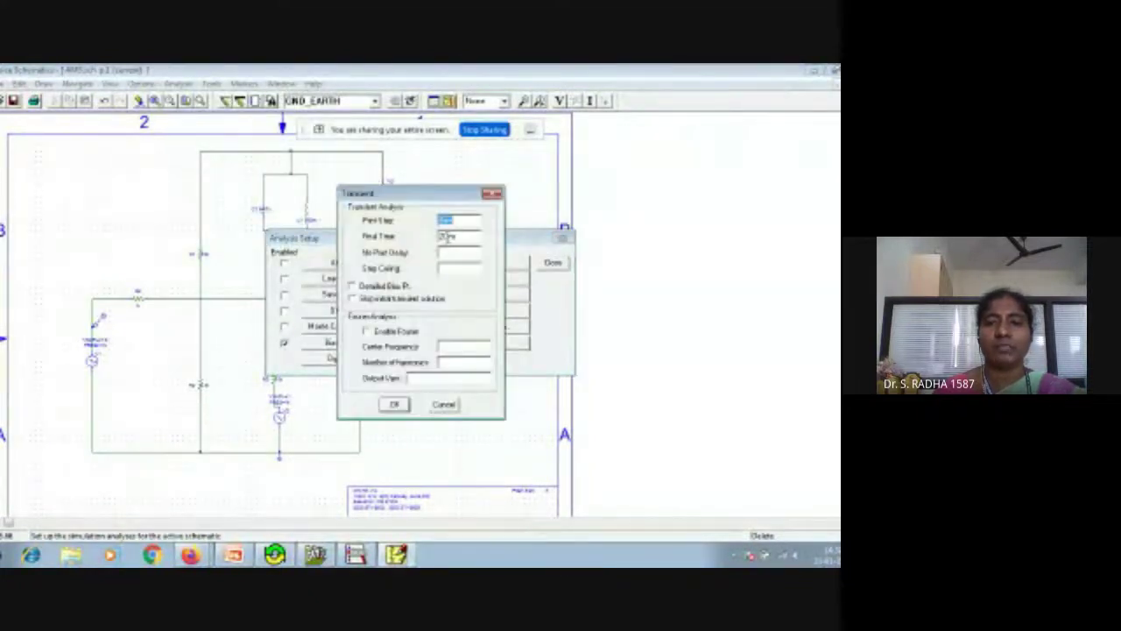
click(446, 238)
text(5ms)
click(400, 408)
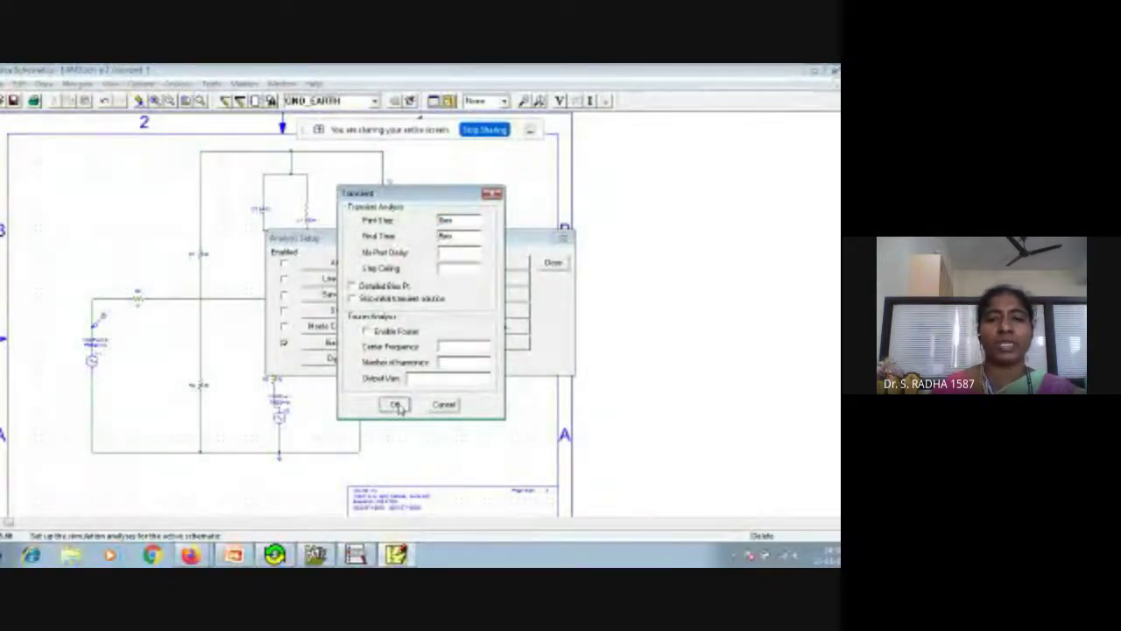
click(552, 263)
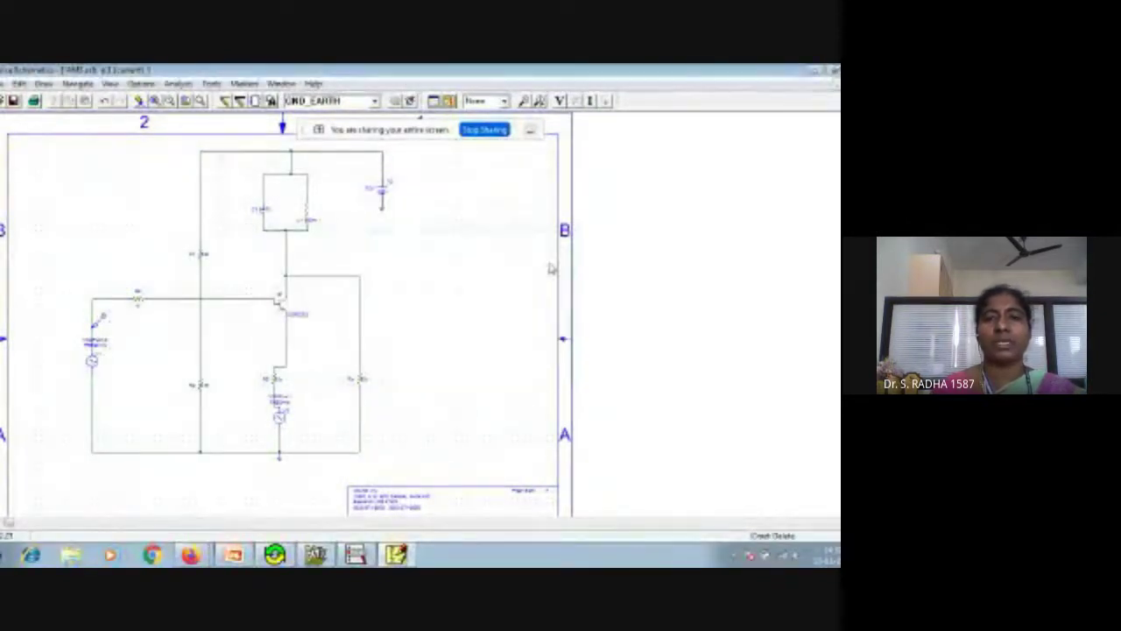
Step: Run the simulation again, examine the V1 waveform over the shorter time span, and close the waveform window
click(448, 102)
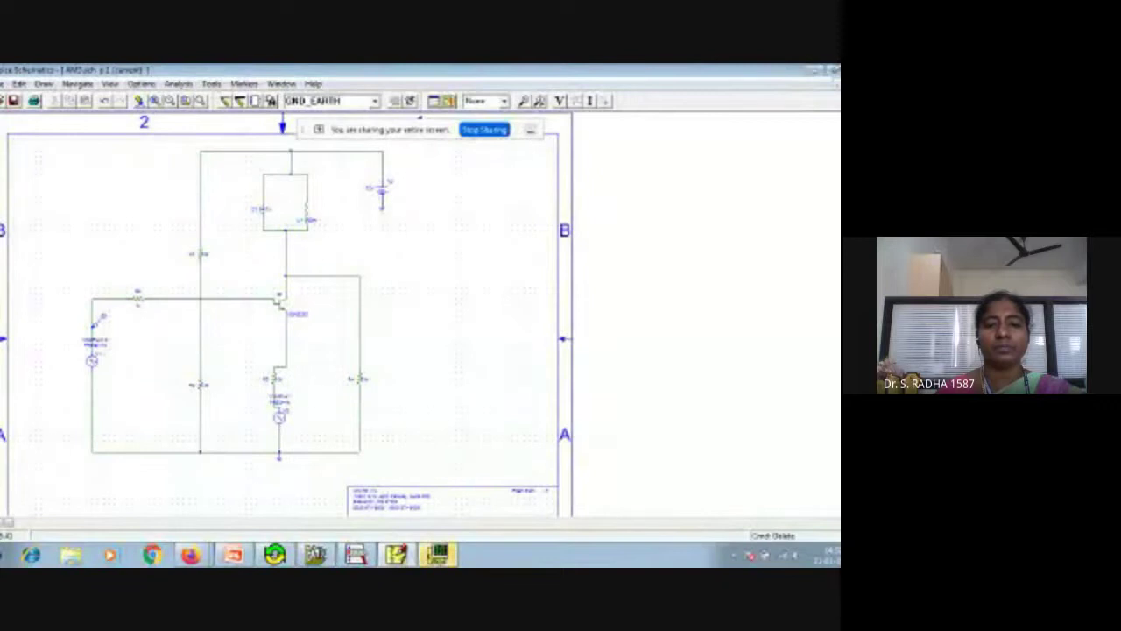
click(437, 555)
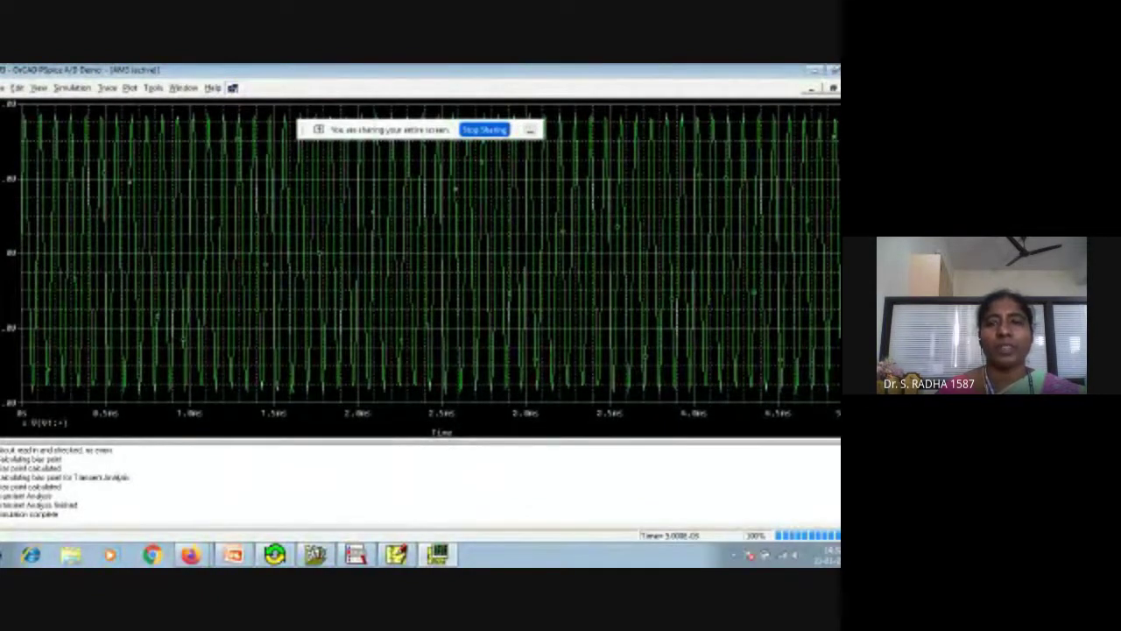
click(833, 69)
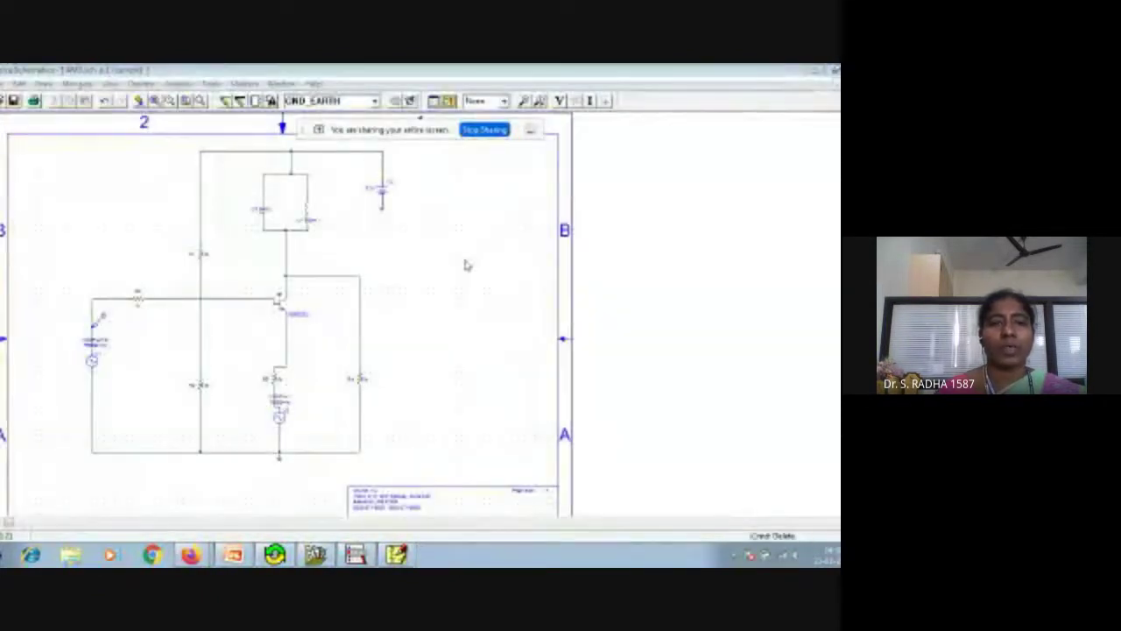
Step: Move the voltage marker from source V1 to the collector output wire, near the corner above the output resistor
click(103, 322)
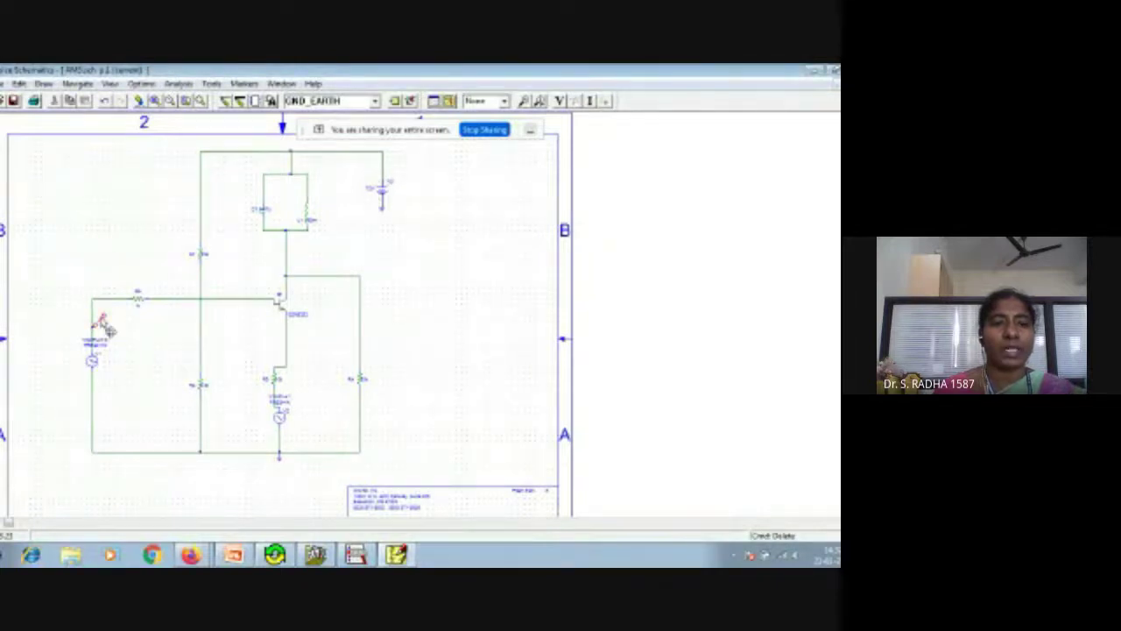
key(Delete)
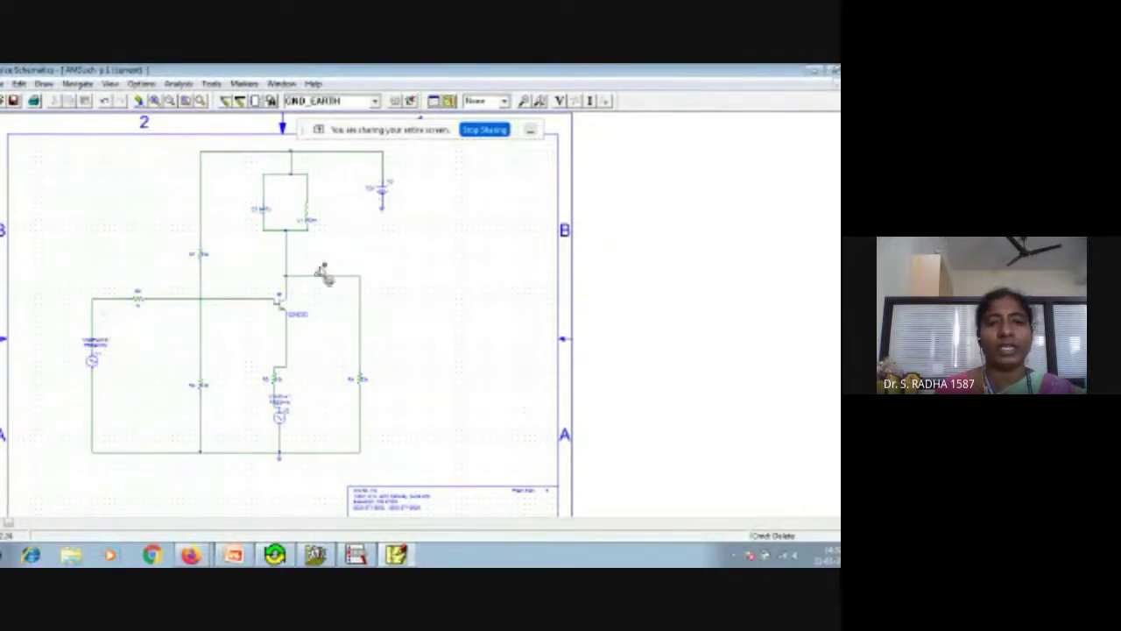
click(358, 269)
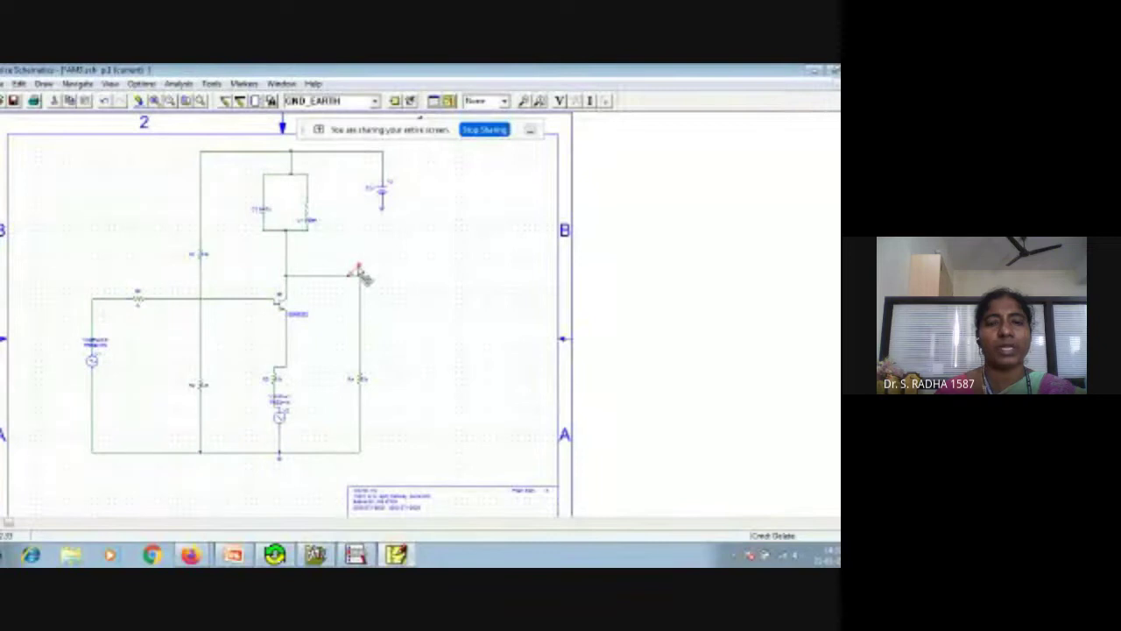
Step: Set the transient analysis final time to 20 ms and run the simulation to plot the collector output
click(177, 84)
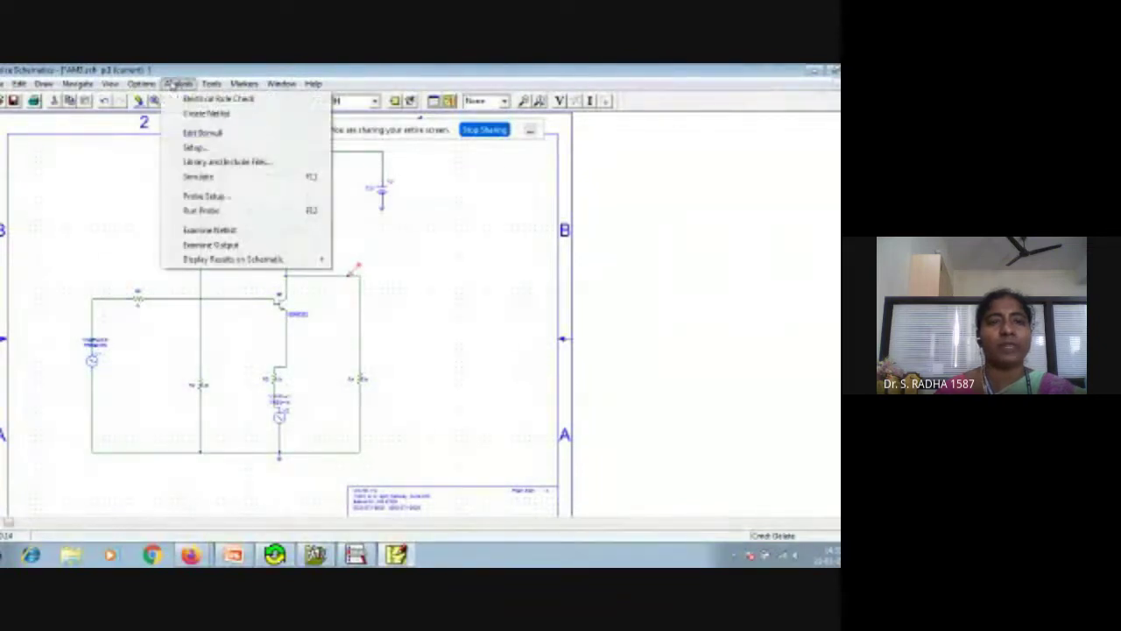
click(197, 149)
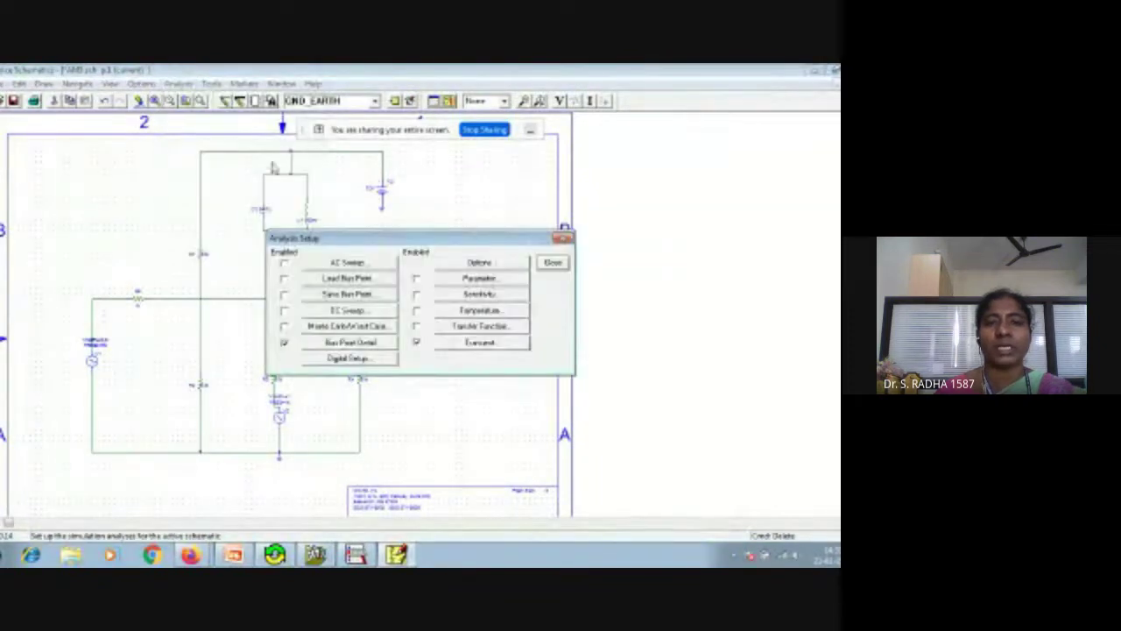
click(448, 343)
click(445, 235)
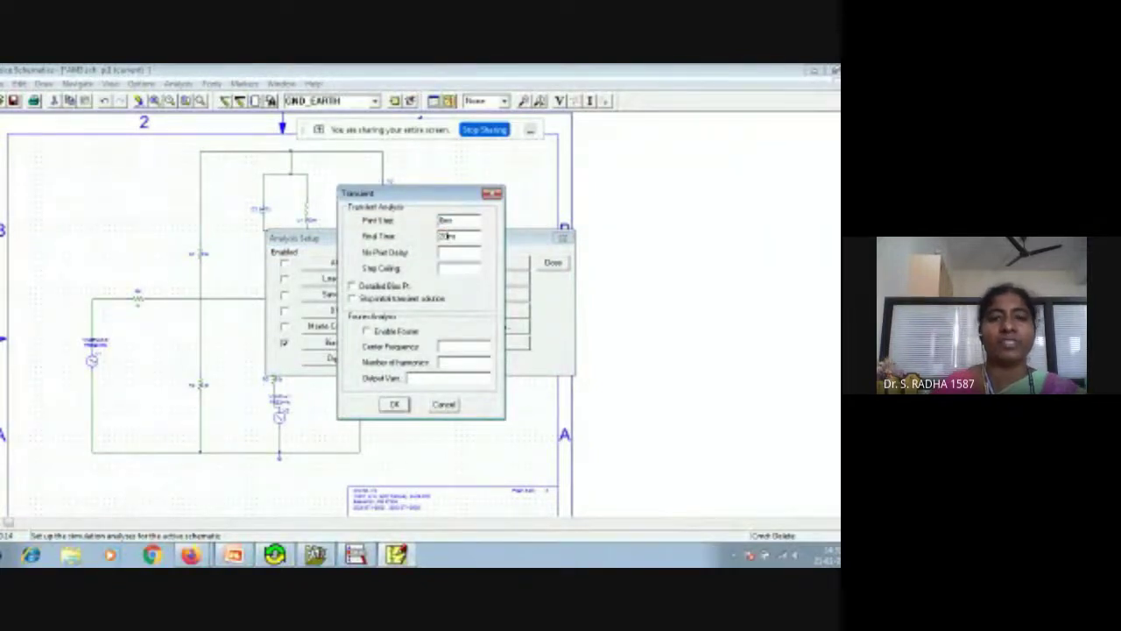
click(394, 403)
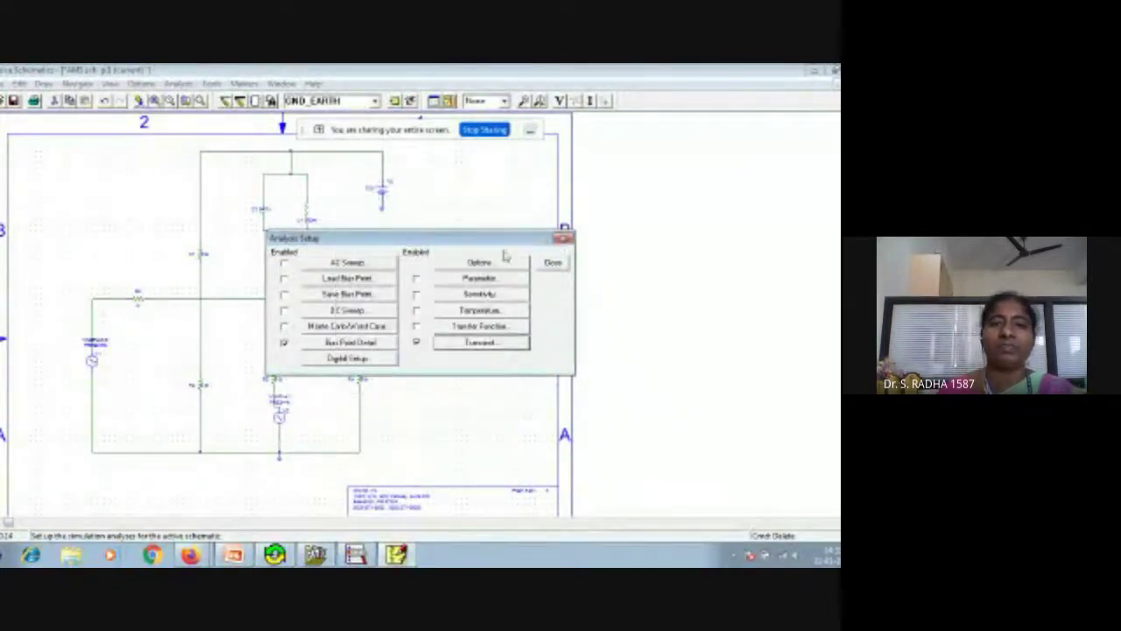
click(554, 262)
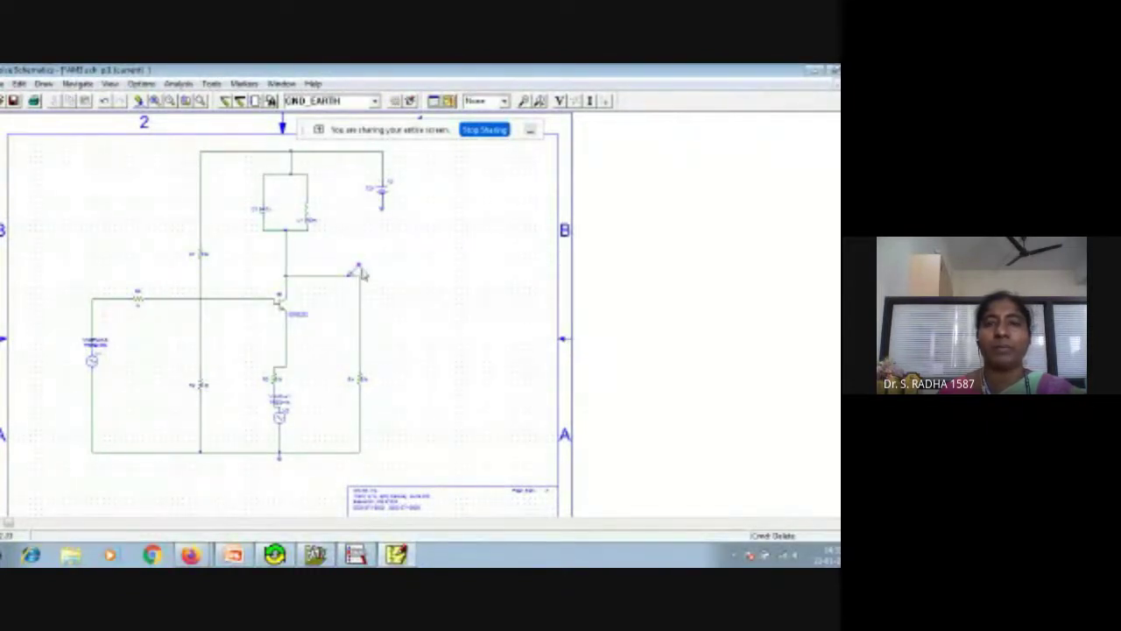
click(449, 102)
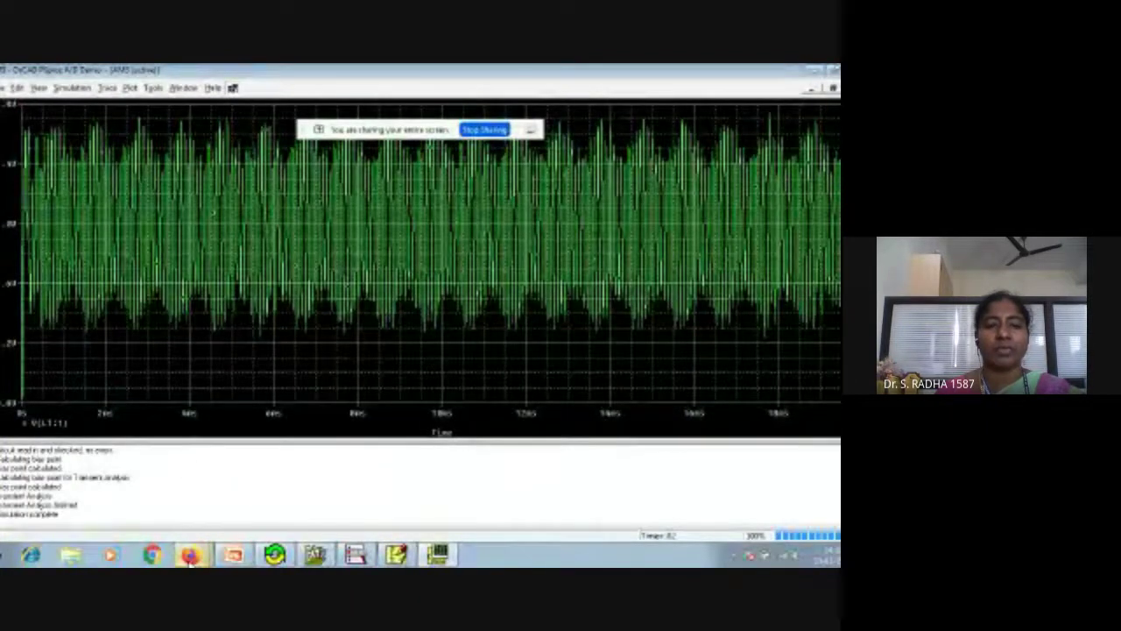
Step: Switch to Firefox, open the AM problems PDF from the Google Classroom classwork, and view Problem 2 on modulation index
mouse_move(191, 558)
click(184, 503)
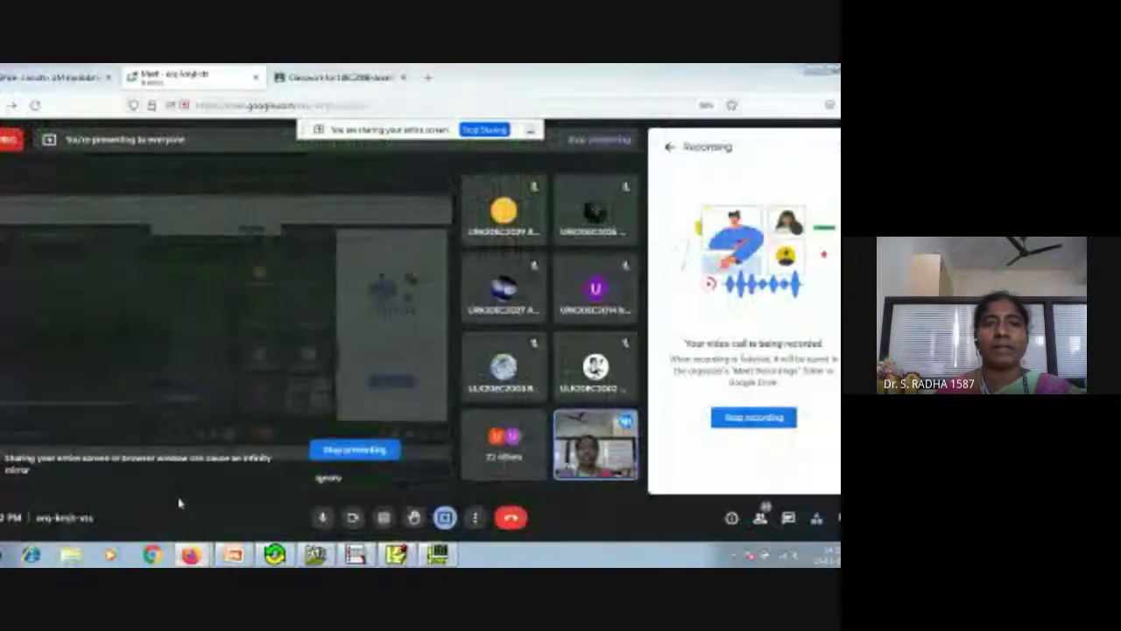
click(352, 77)
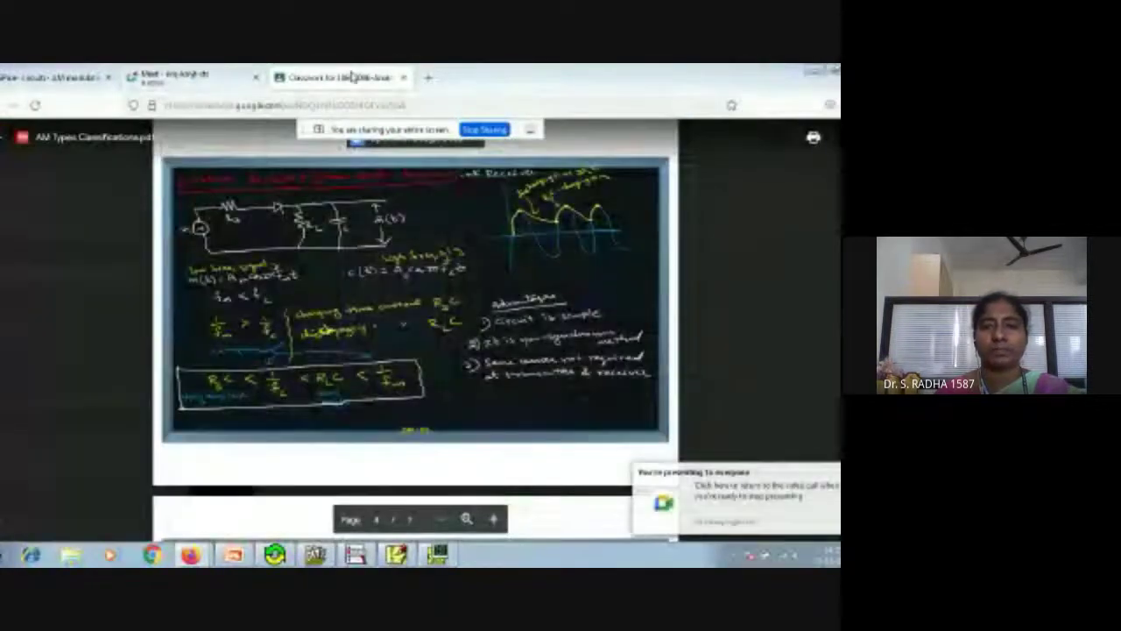
click(5, 140)
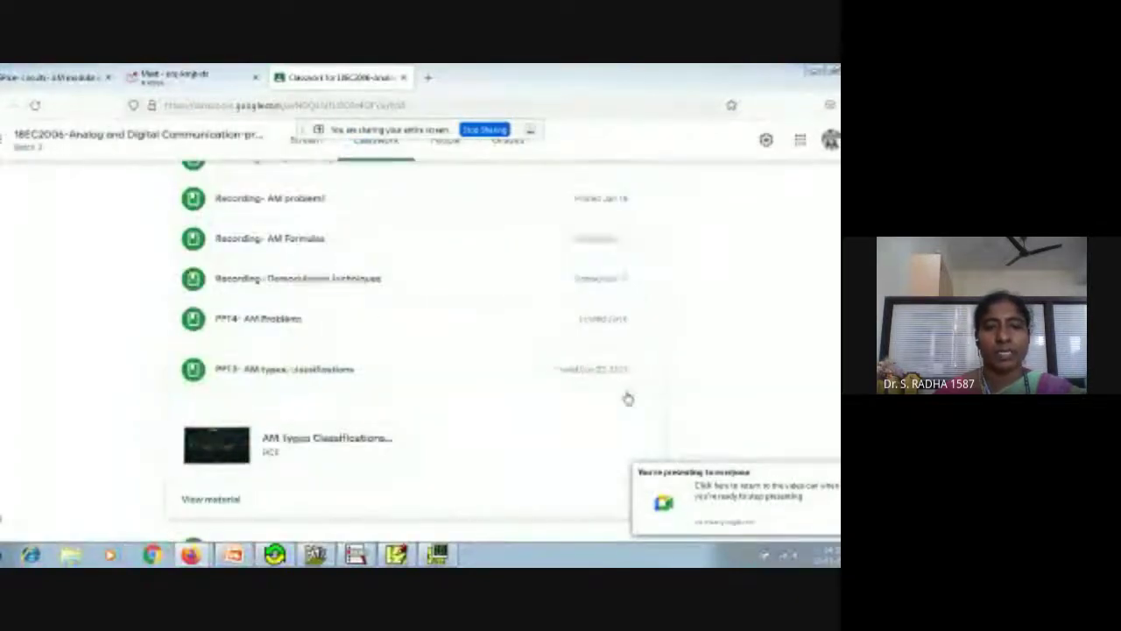
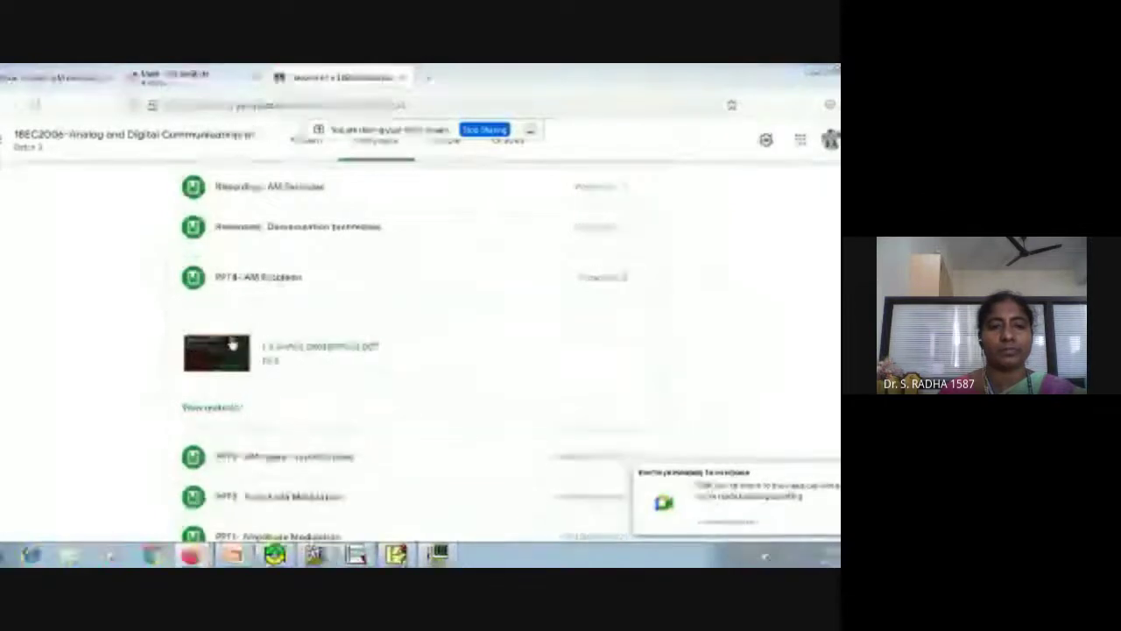
click(224, 355)
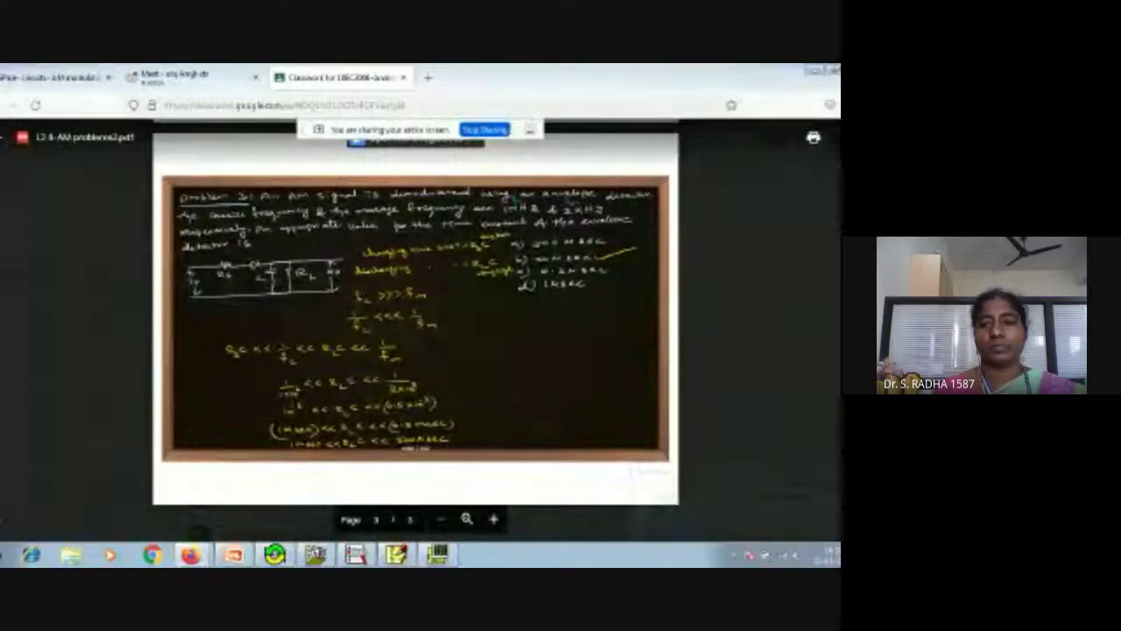
scroll(416, 316, down, 5)
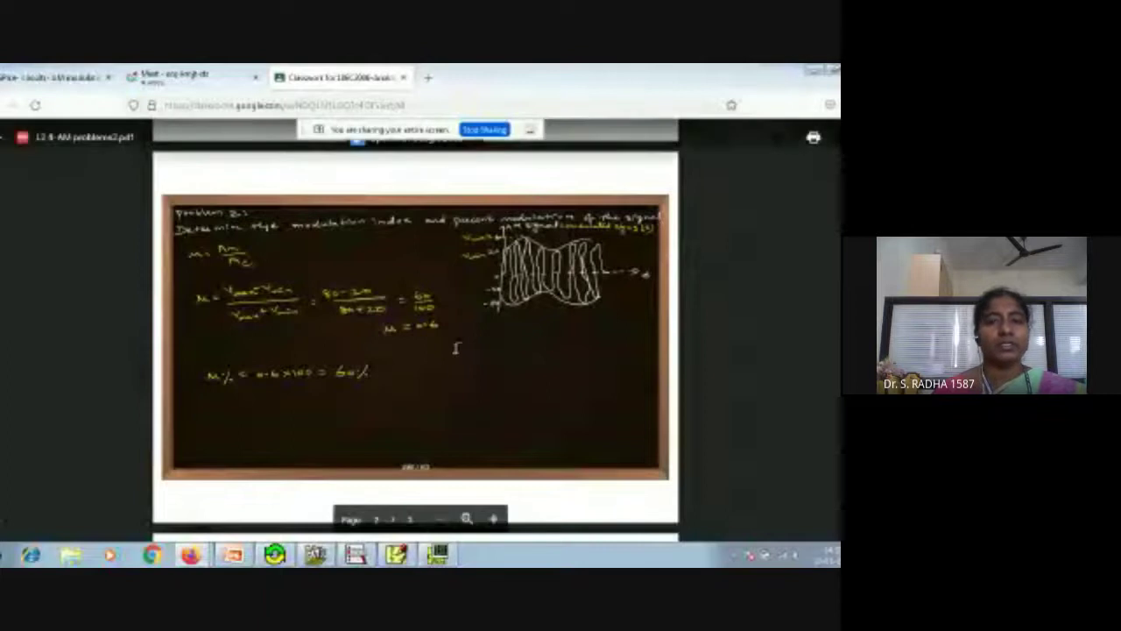
Step: Compare the simulated output waveform in PSpice A/D with the modulation index problem in Firefox, check the schematic, and close the waveform window
click(438, 554)
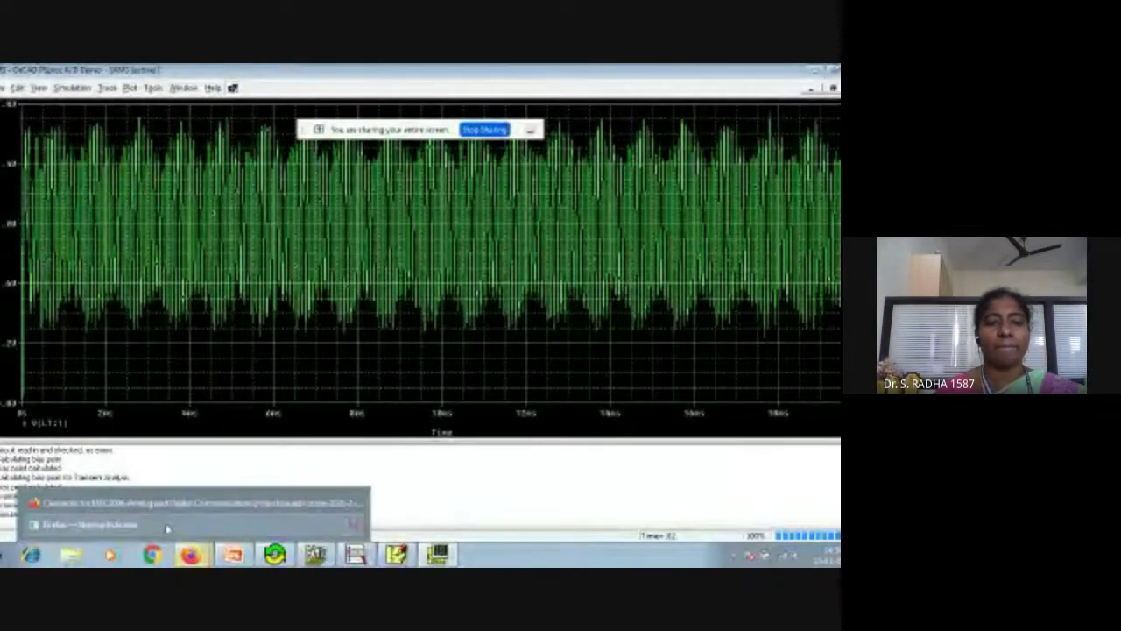
click(174, 504)
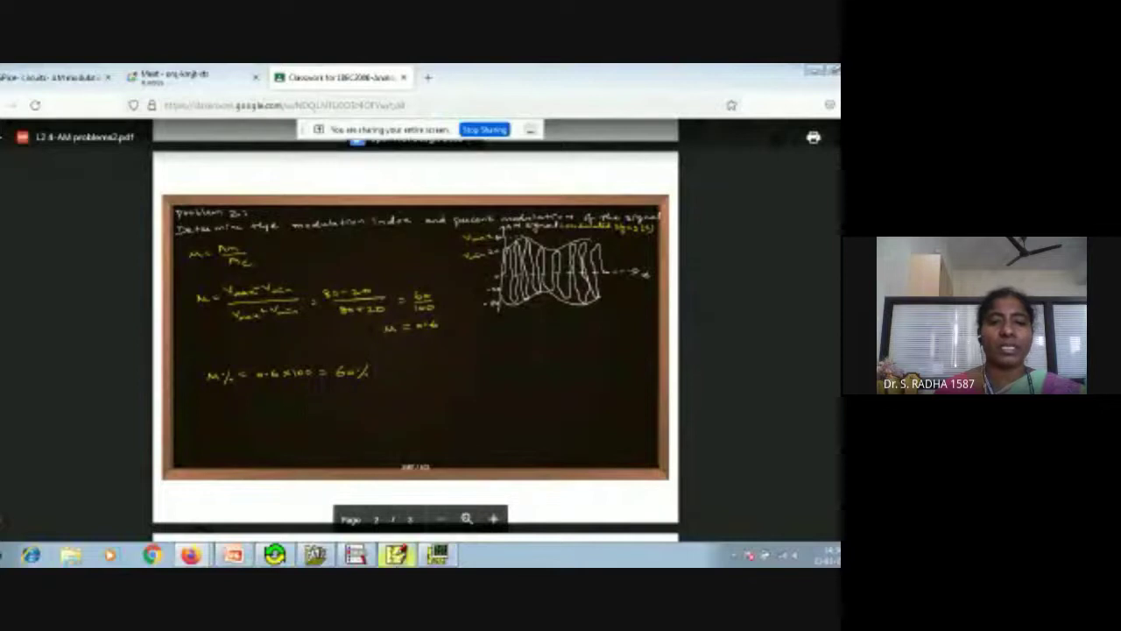
click(398, 553)
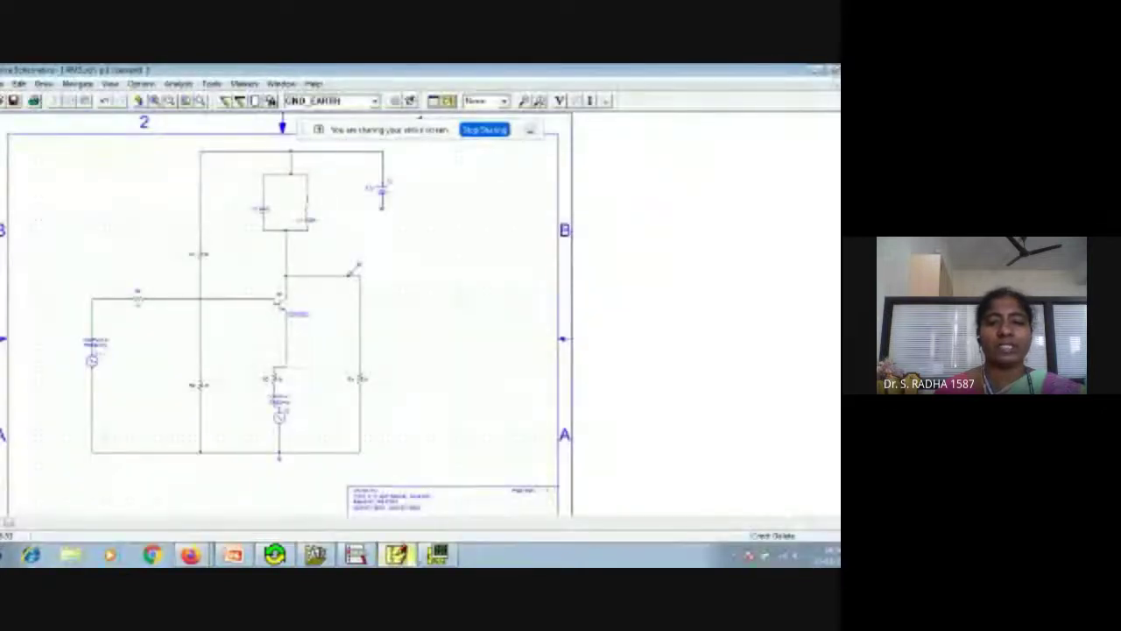
click(438, 553)
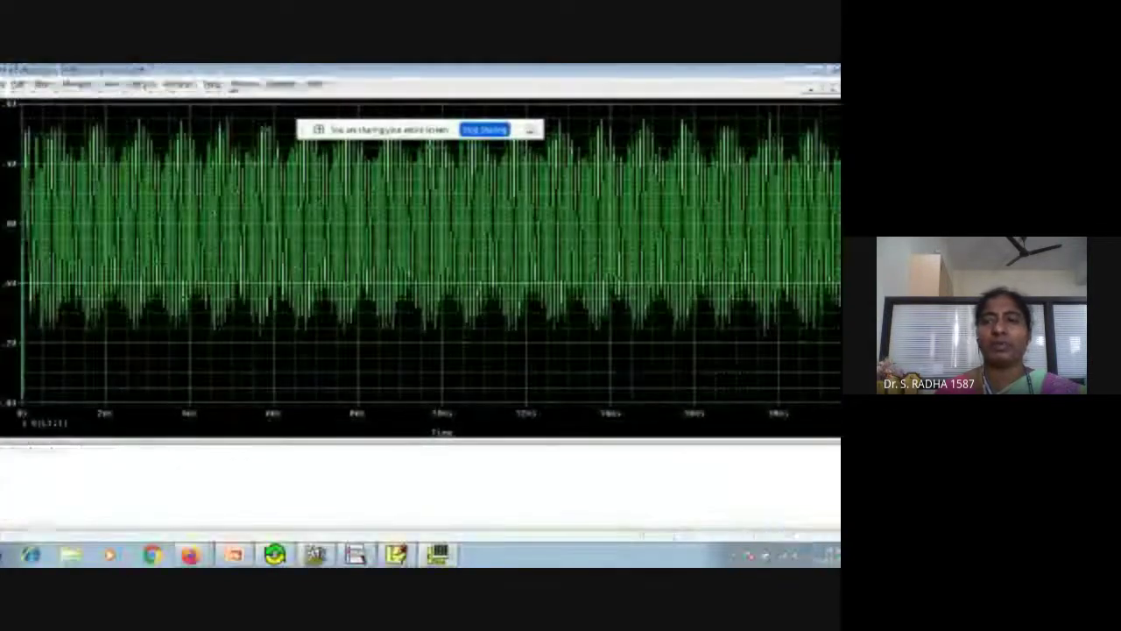
click(833, 69)
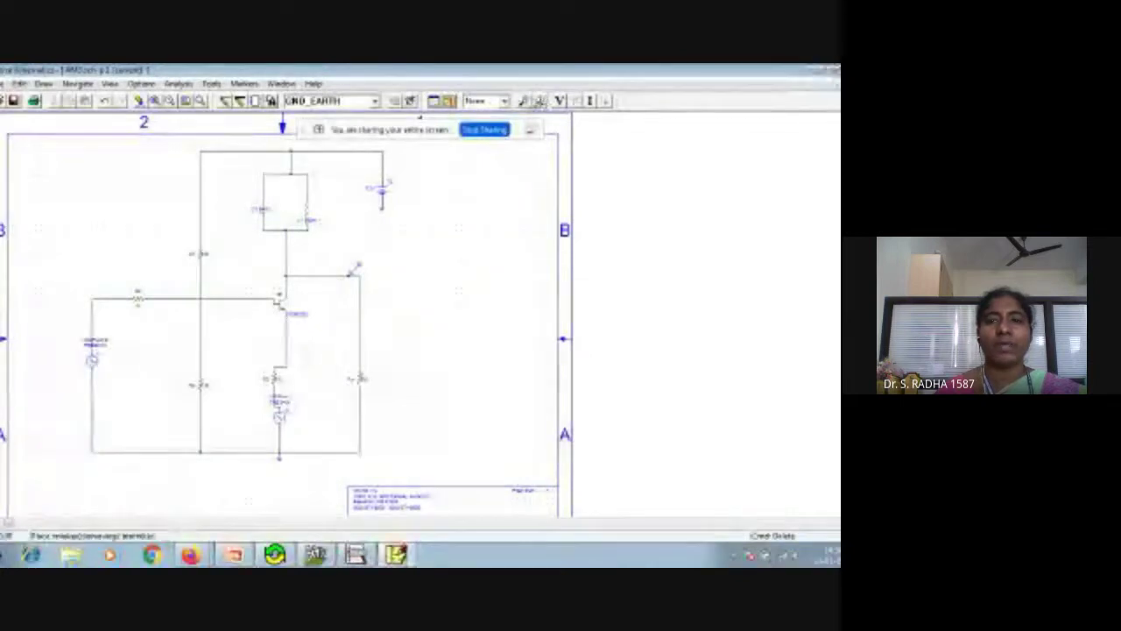
Step: Place additional voltage markers on the wires just above source V2 and source V1
click(525, 101)
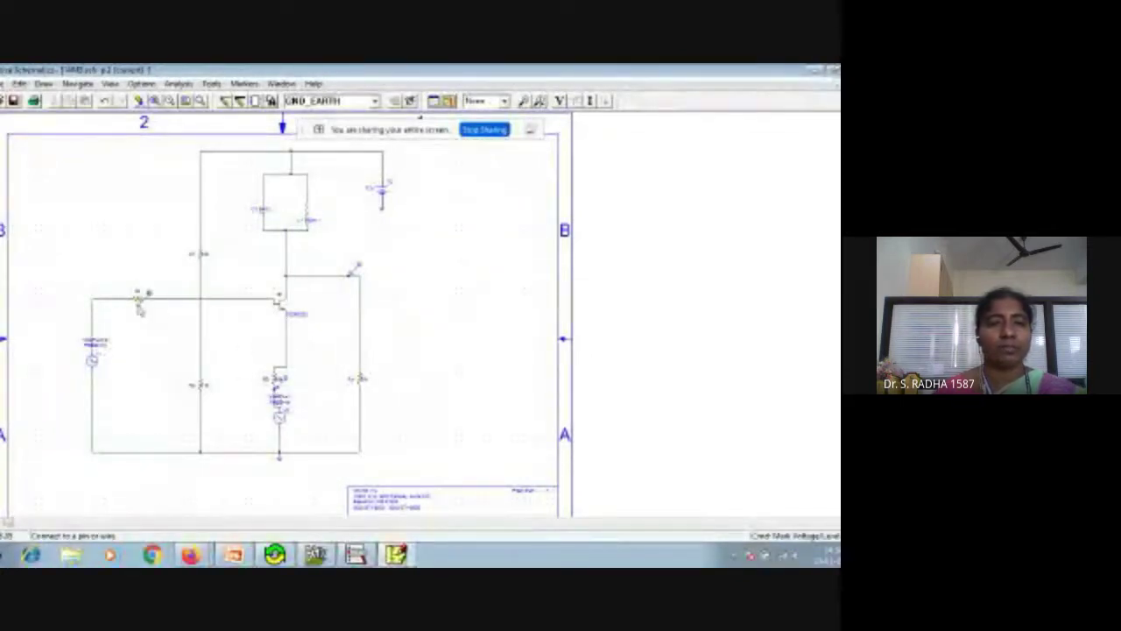
click(95, 331)
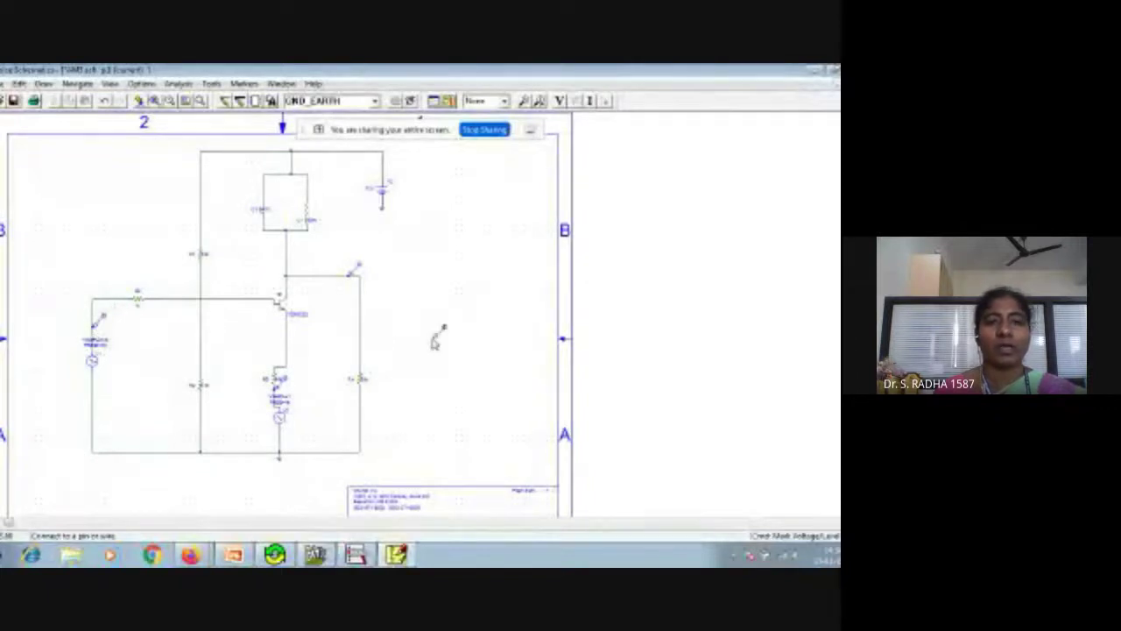
key(Escape)
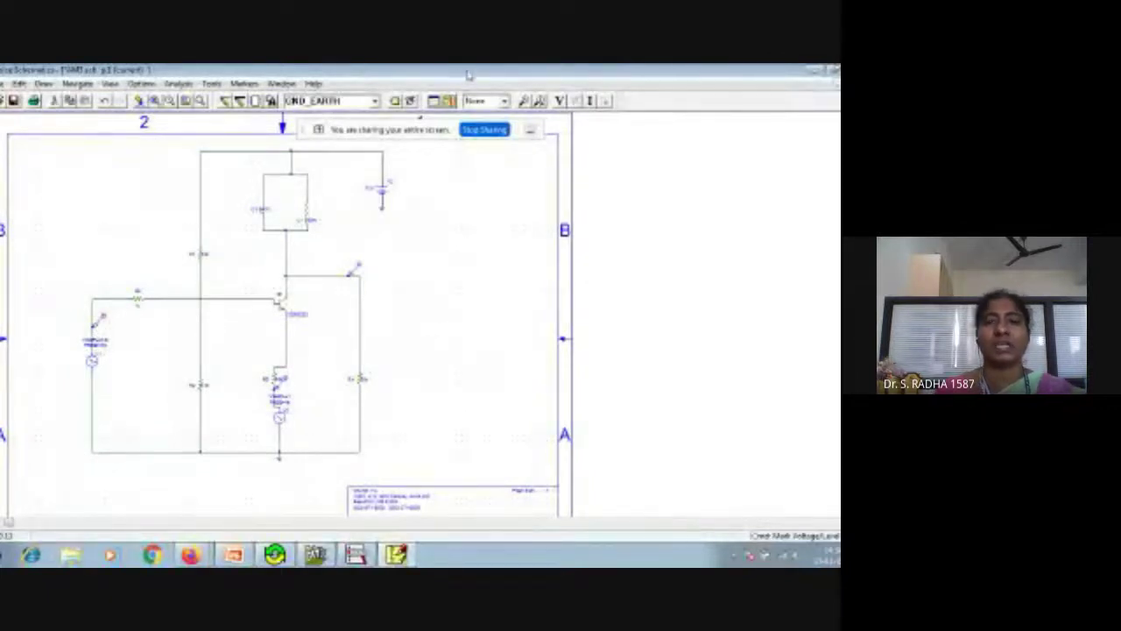
Step: Run the simulation, examine both source waveforms together with the collector output, and close the waveform window
click(449, 101)
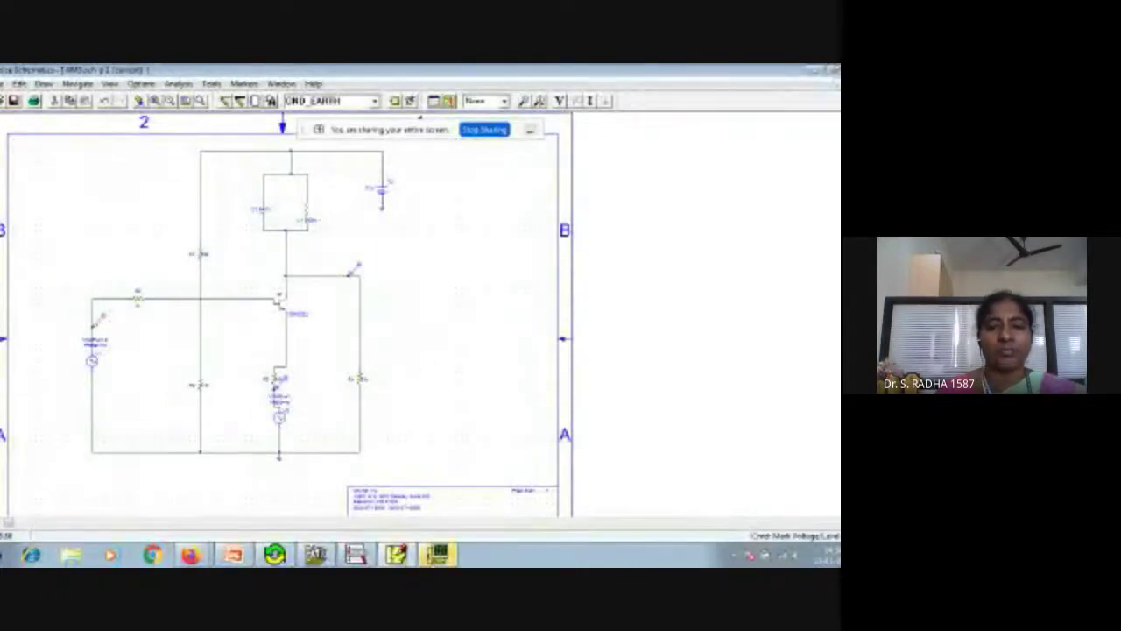
click(433, 561)
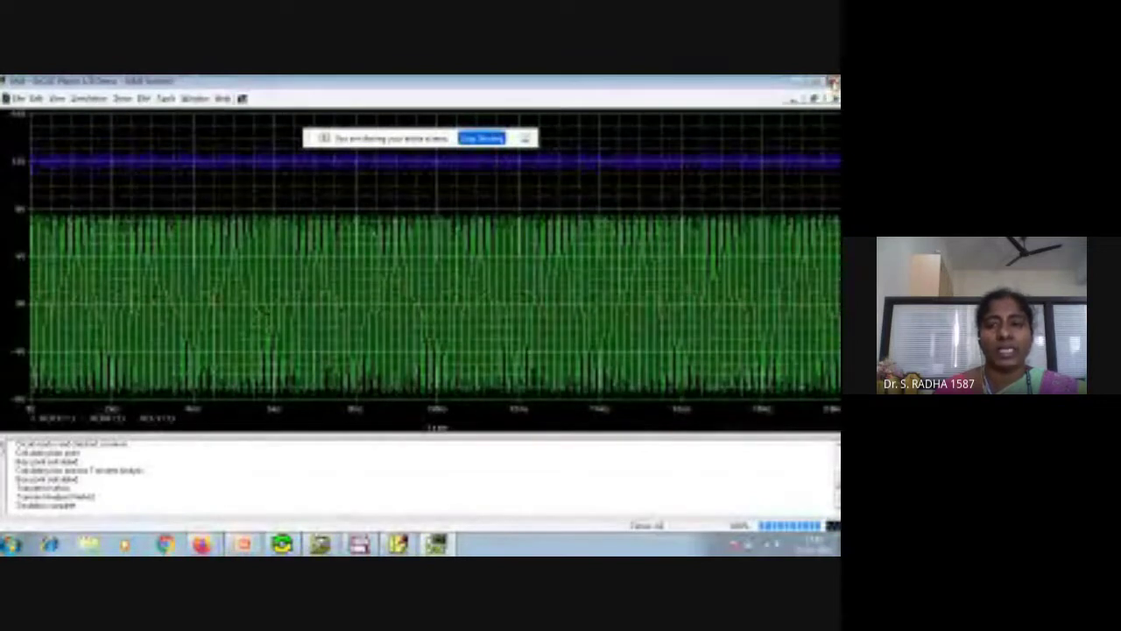
click(833, 81)
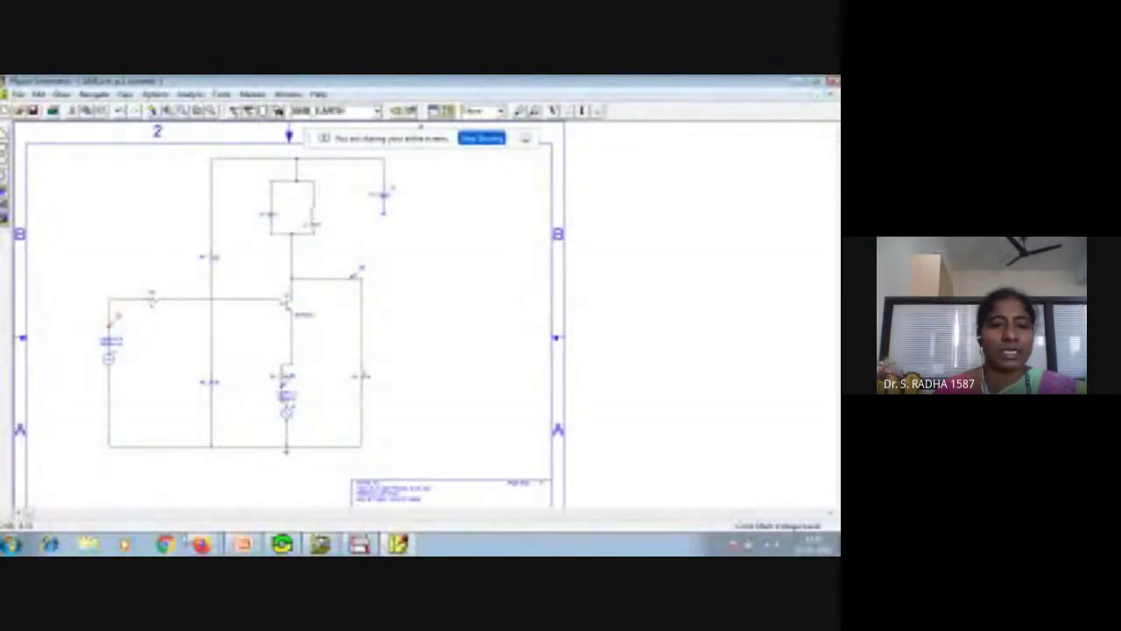
Step: Switch to Firefox and bring up the Google Meet call page
mouse_move(202, 544)
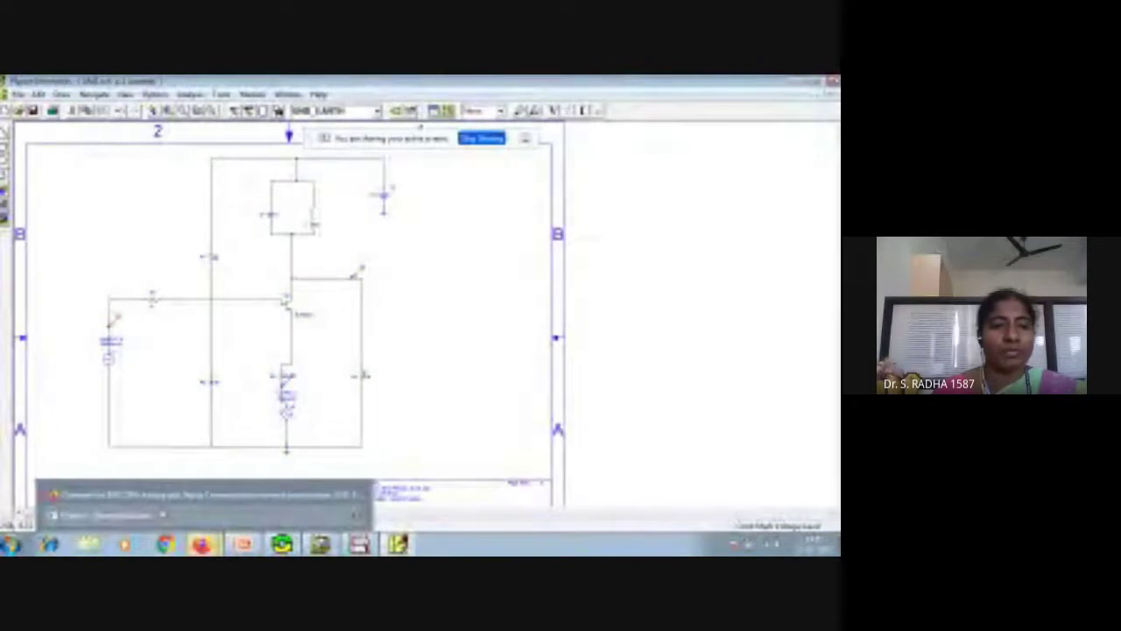
click(163, 496)
click(184, 88)
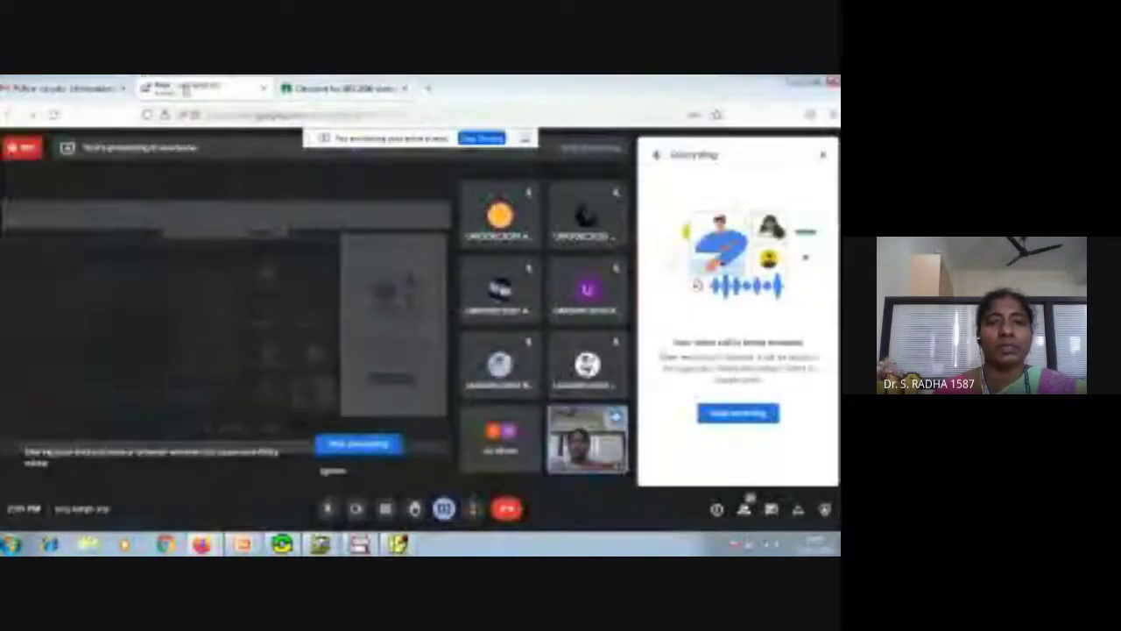